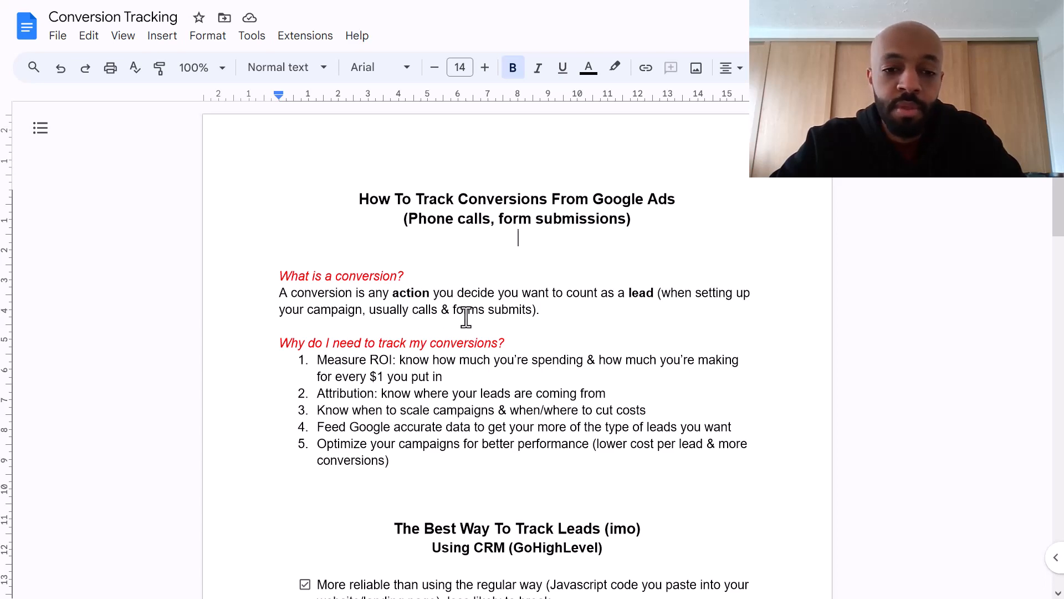
# Step: Read through the notes' conversion action list, the CRM title and the tracking URL
pyautogui.scroll(-3, 465, 317)
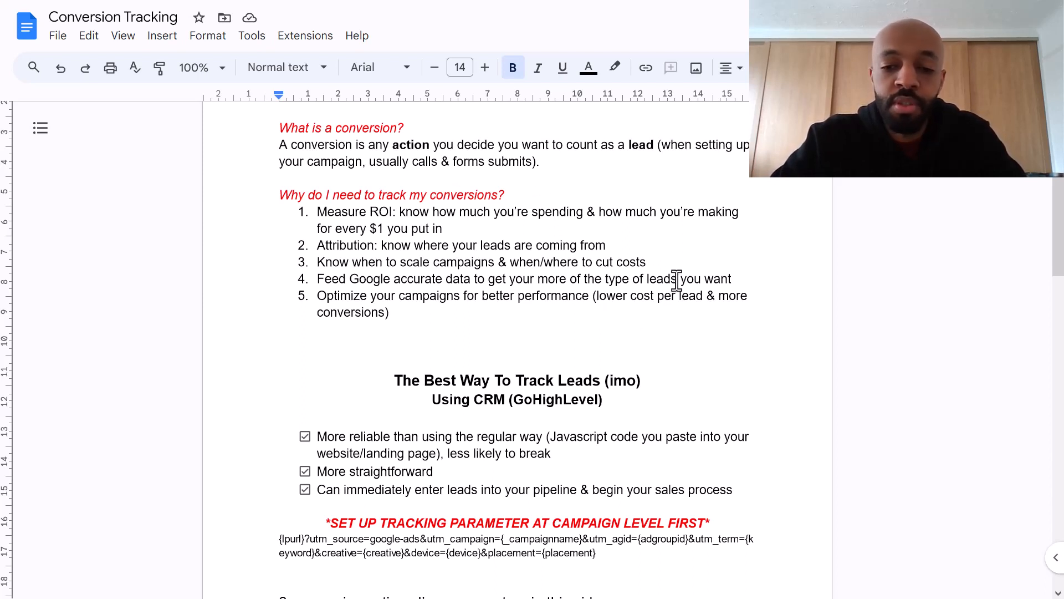
pyautogui.click(737, 282)
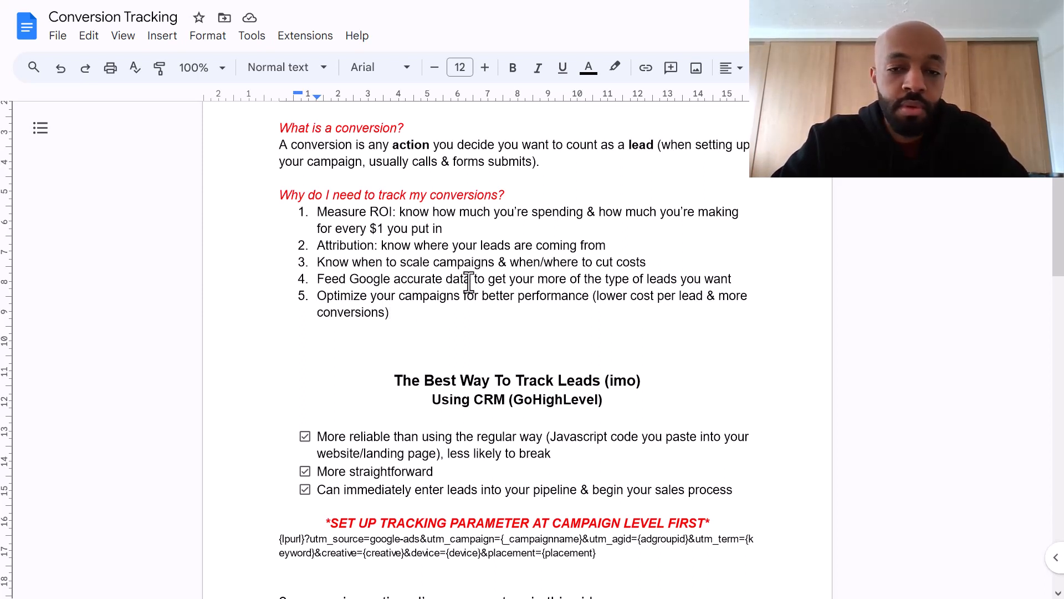
pyautogui.scroll(-1, 469, 282)
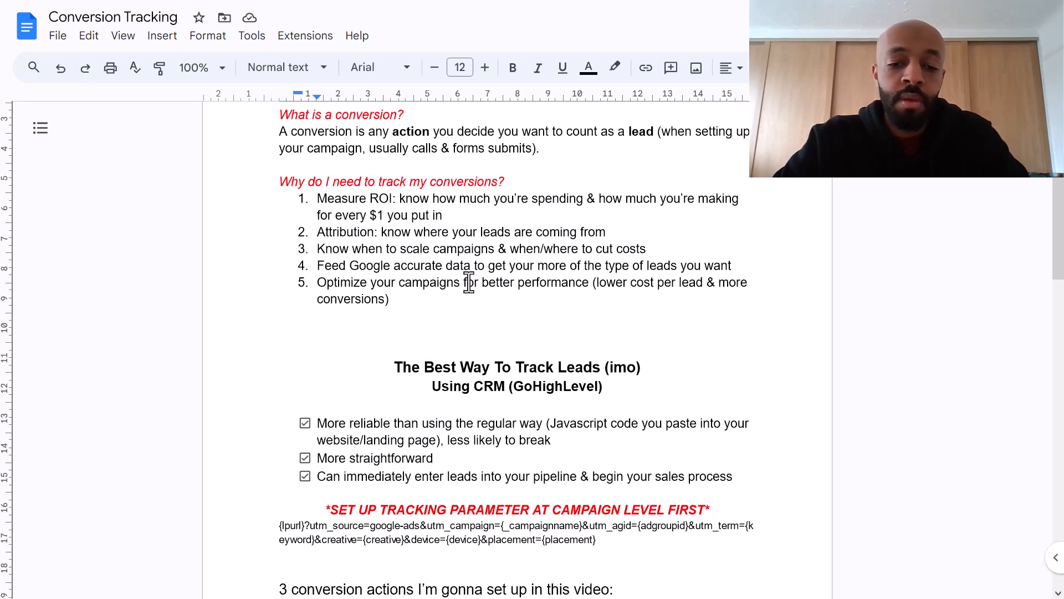
pyautogui.scroll(-5, 469, 281)
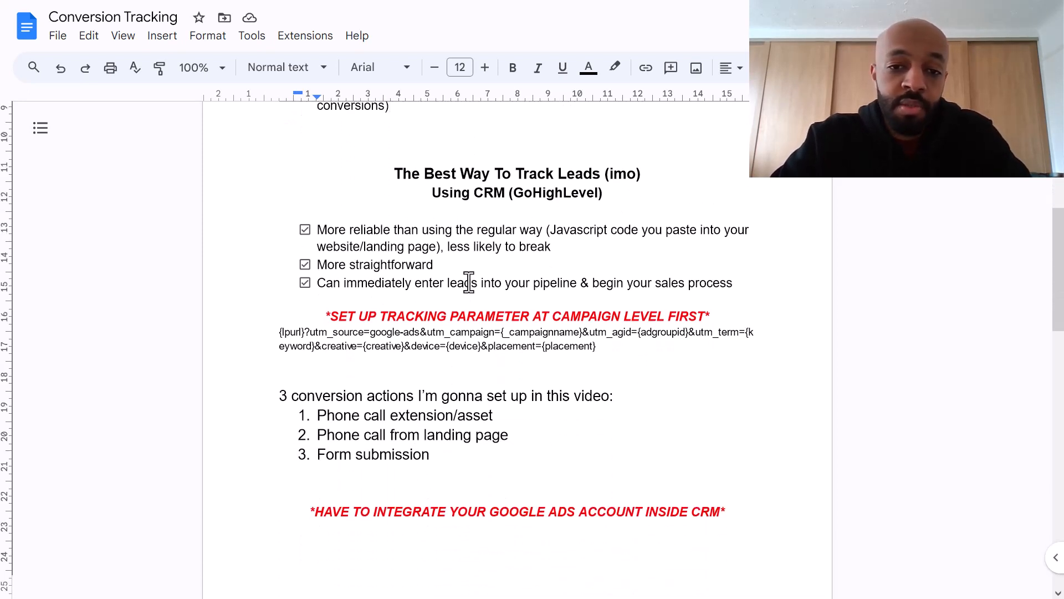
pyautogui.doubleClick(393, 166)
pyautogui.tripleClick(554, 185)
pyautogui.click(555, 186)
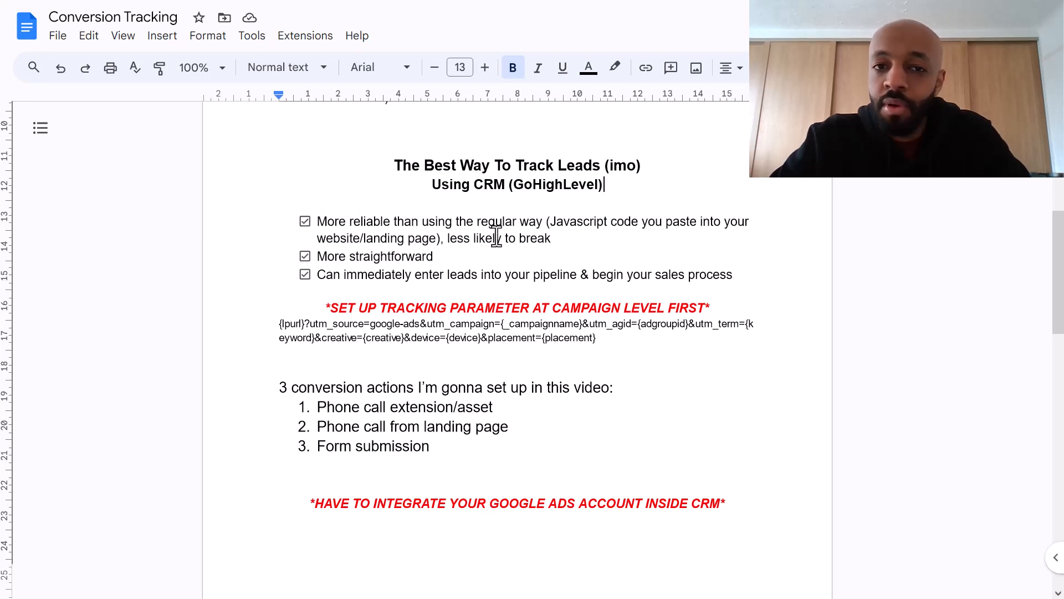
pyautogui.click(562, 243)
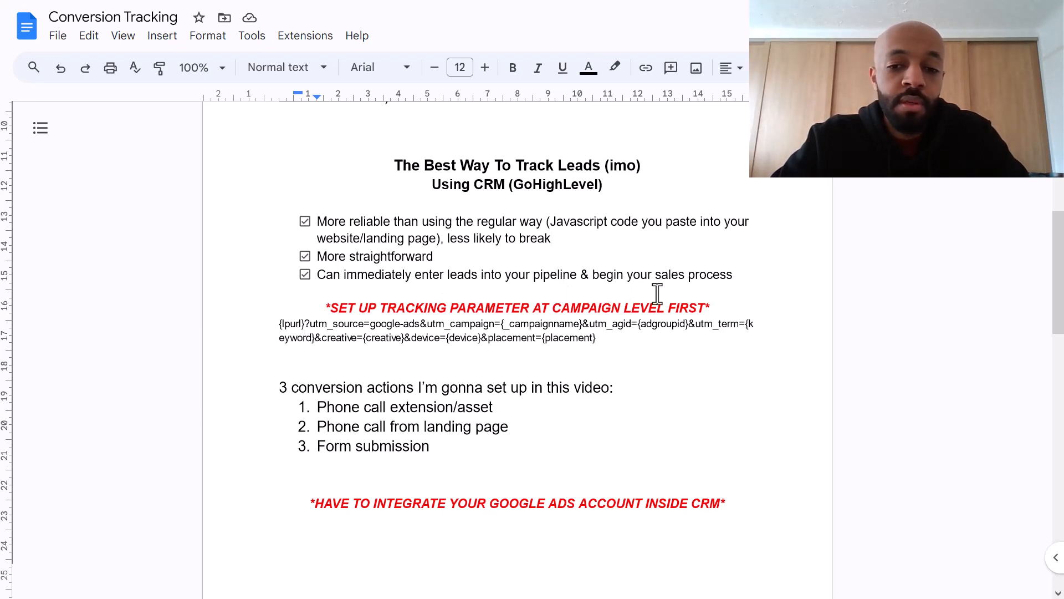
pyautogui.click(612, 348)
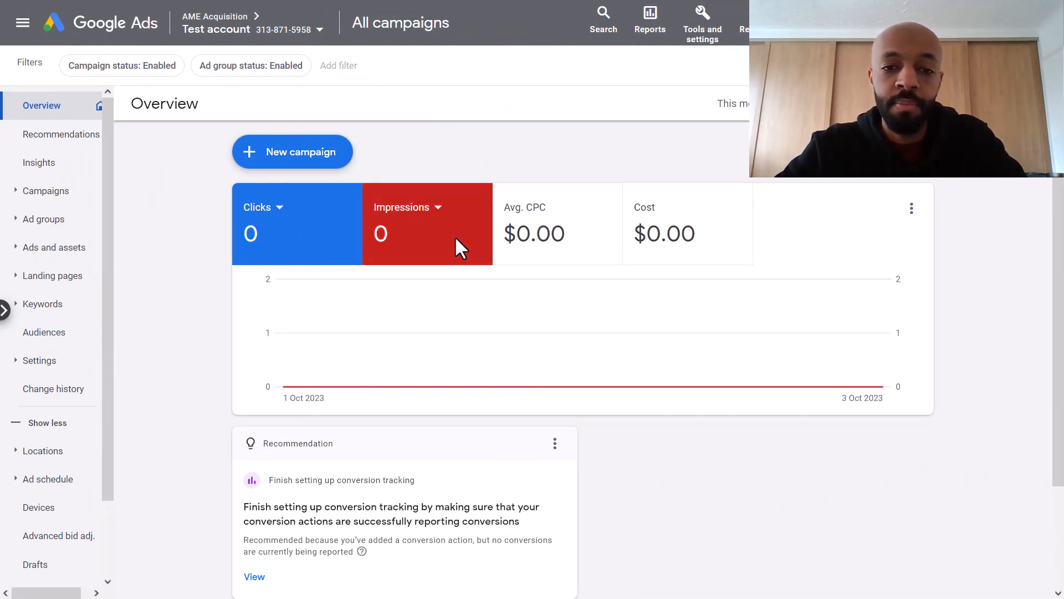
# Step: Open the Painting Leads campaign settings and expand its Campaign URL options
pyautogui.click(75, 198)
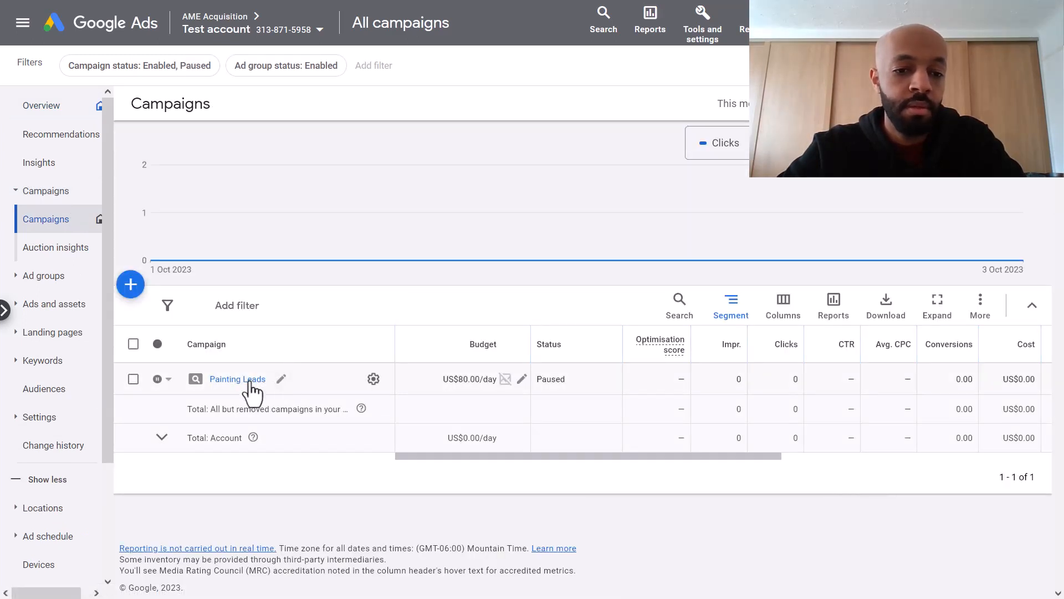
pyautogui.click(249, 381)
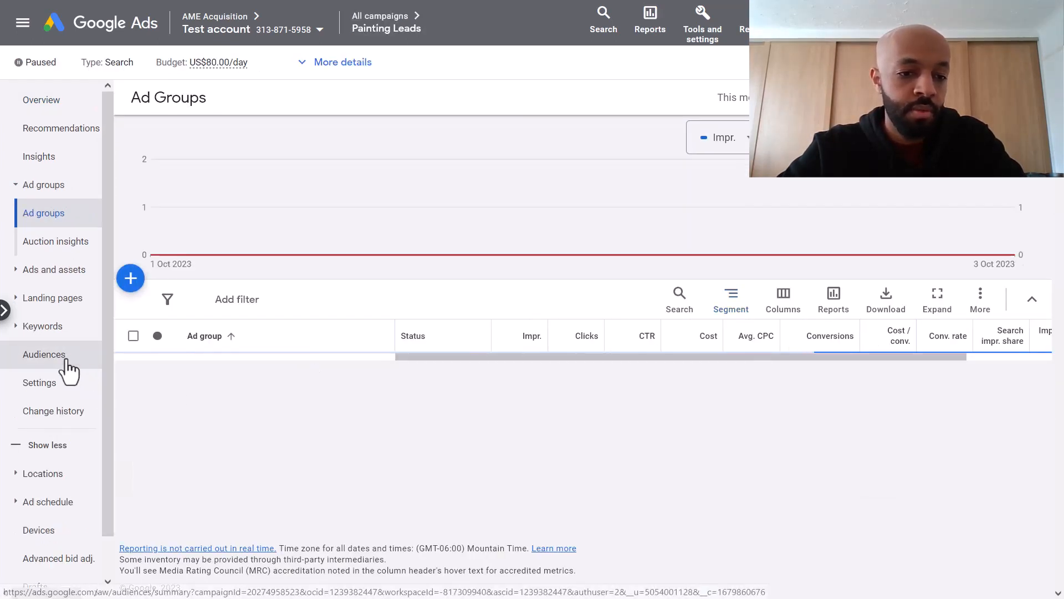
pyautogui.scroll(-1, 66, 369)
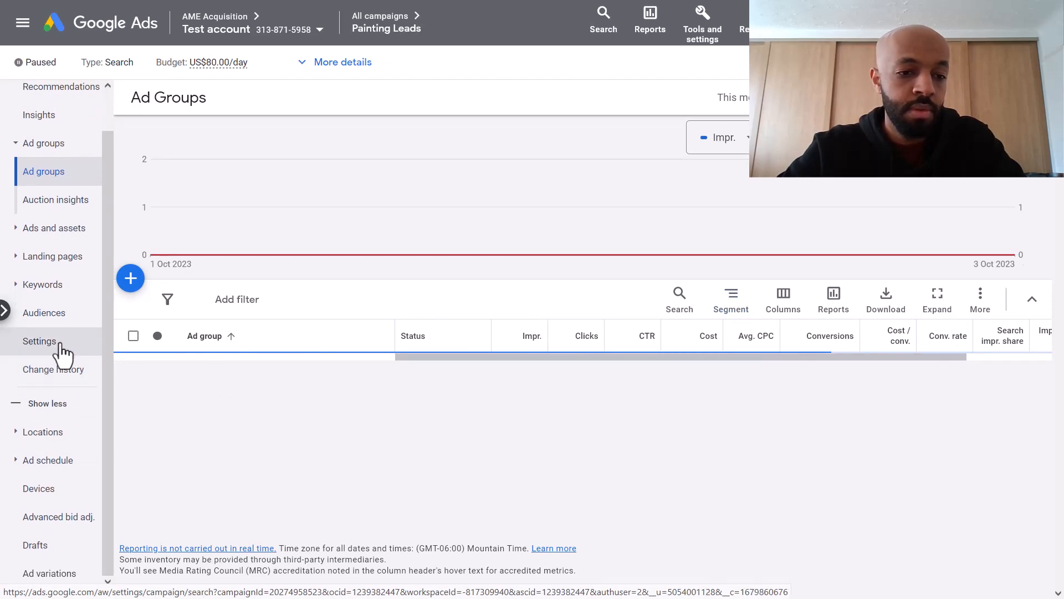
pyautogui.click(61, 344)
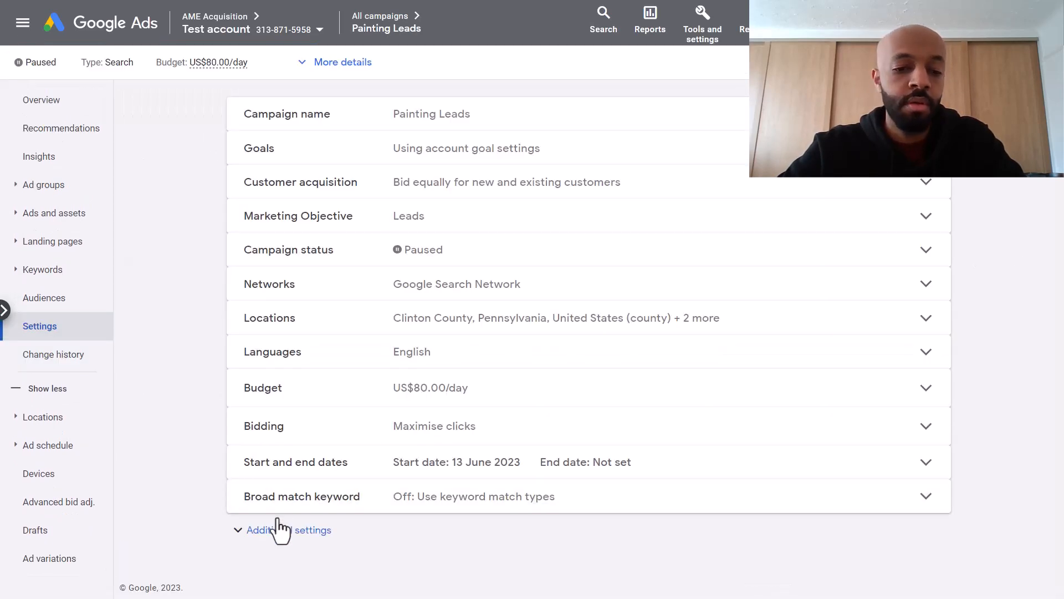
pyautogui.click(281, 536)
pyautogui.scroll(-3, 202, 410)
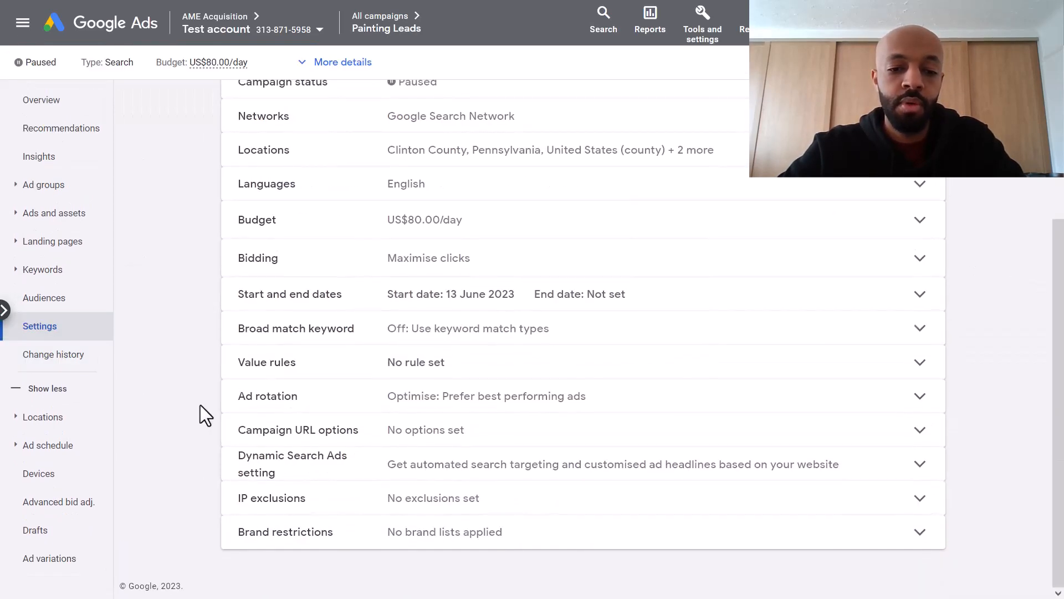
pyautogui.click(448, 435)
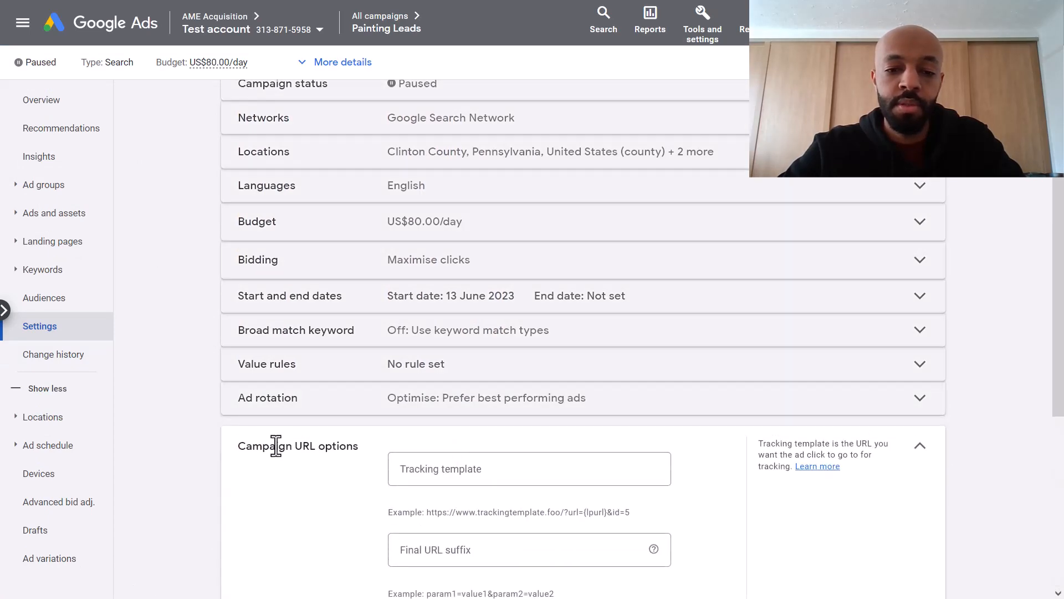
pyautogui.scroll(-2, 277, 463)
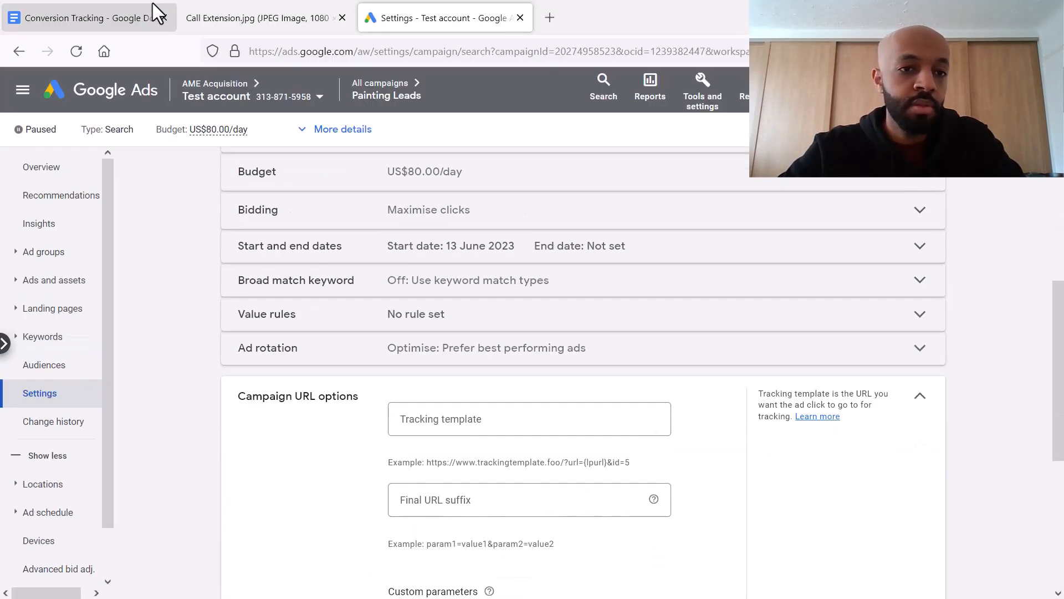
# Step: Paste the tracking URL from the notes into the campaign's tracking template
pyautogui.click(131, 9)
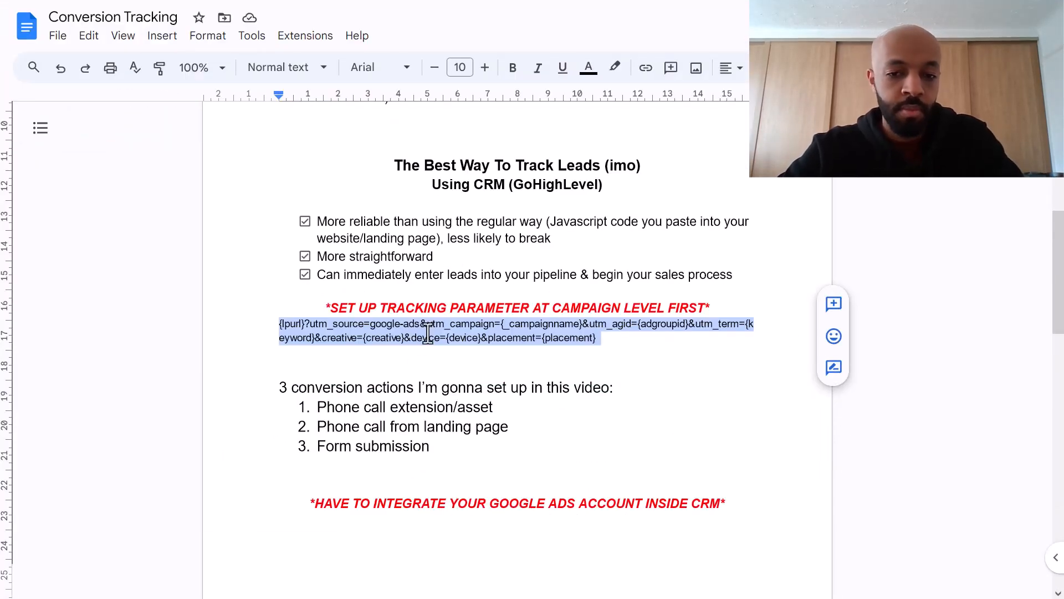
pyautogui.click(444, 3)
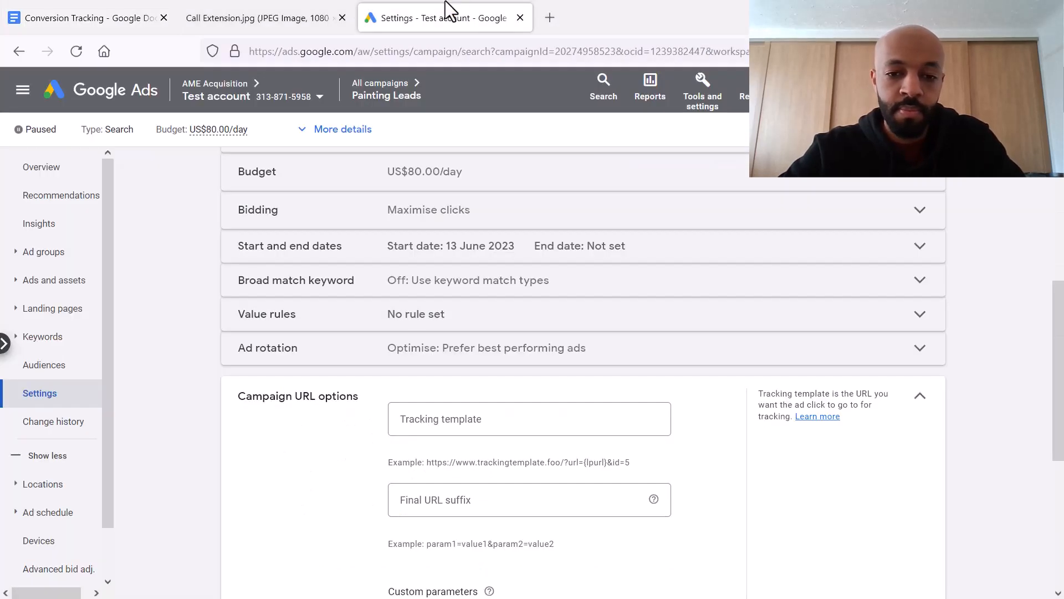
pyautogui.click(460, 351)
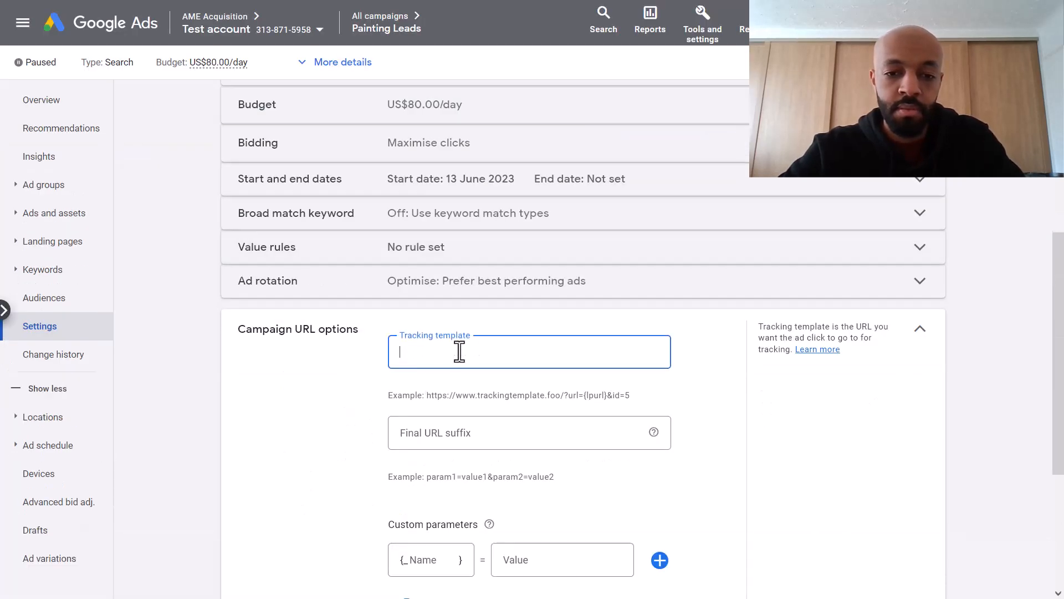
pyautogui.hotkey('ctrl', 'v')
pyautogui.click(373, 387)
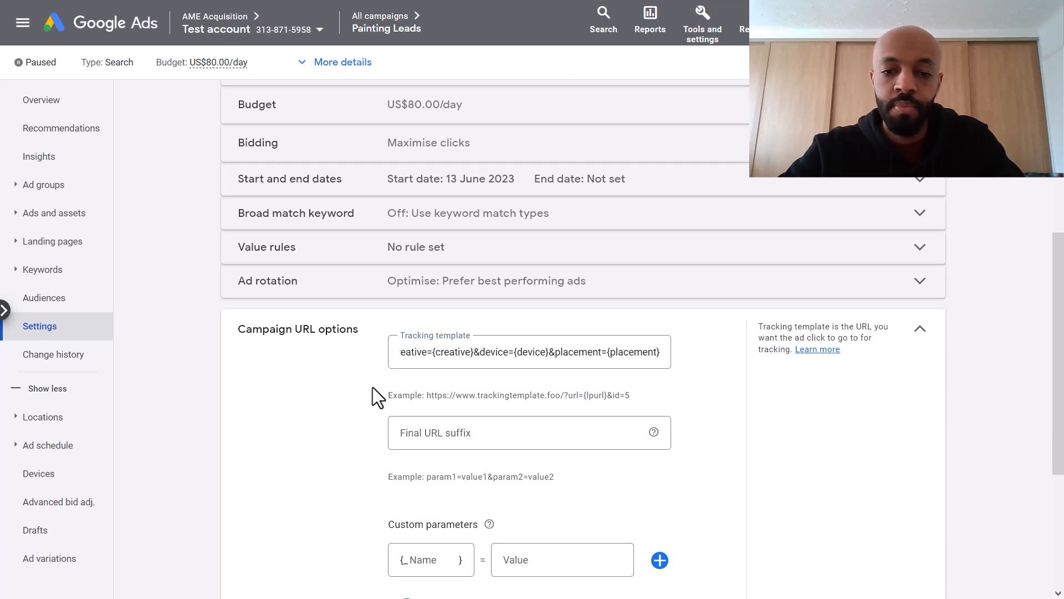
pyautogui.scroll(-2, 373, 387)
pyautogui.scroll(-1, 373, 387)
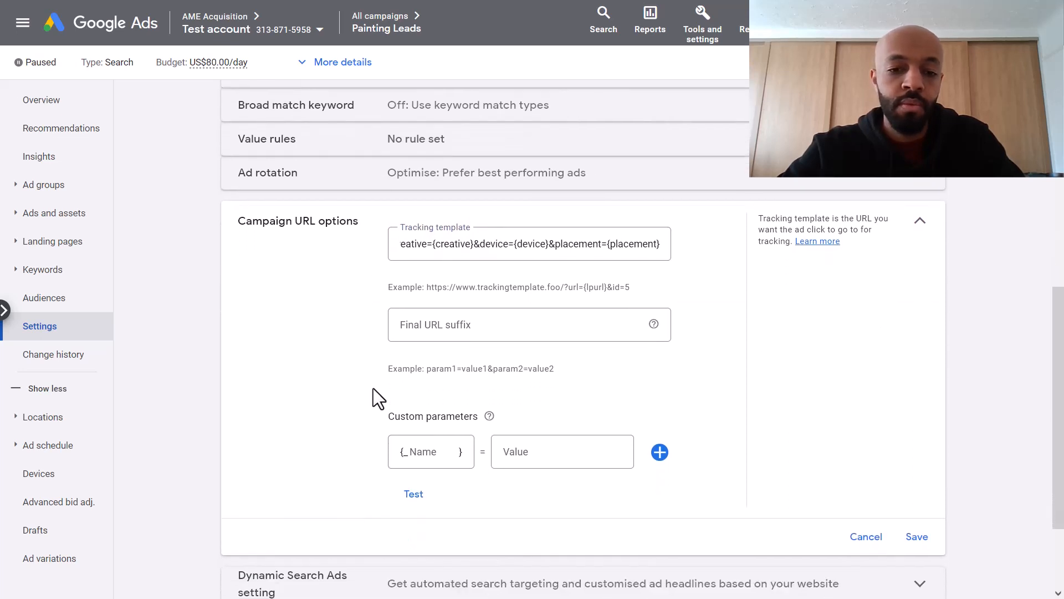
# Step: Add custom parameter campaignname = Painting+Leads and save the URL options
pyautogui.click(427, 452)
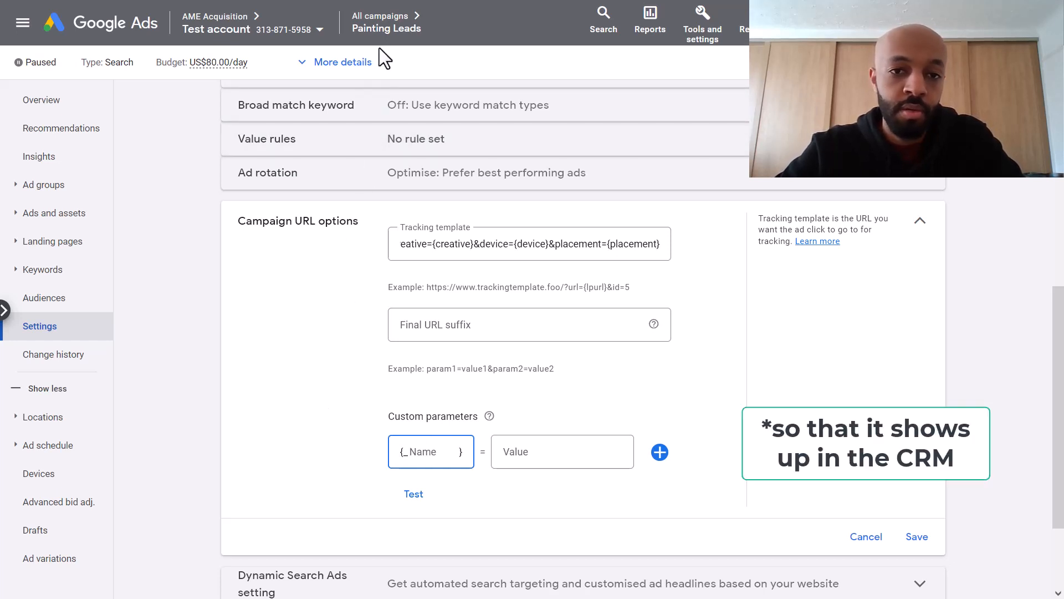
pyautogui.click(392, 36)
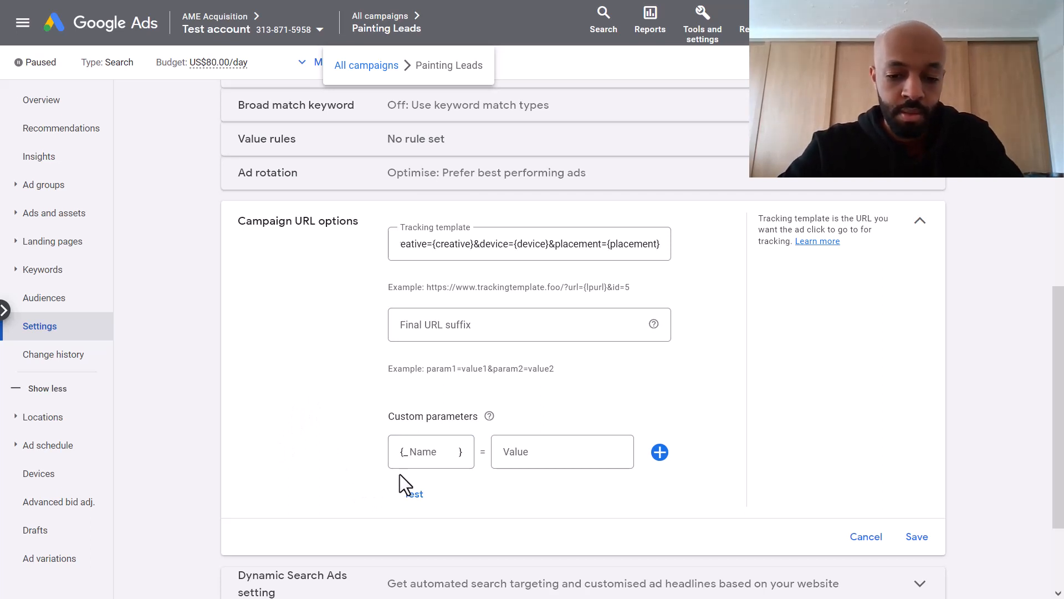
pyautogui.click(410, 459)
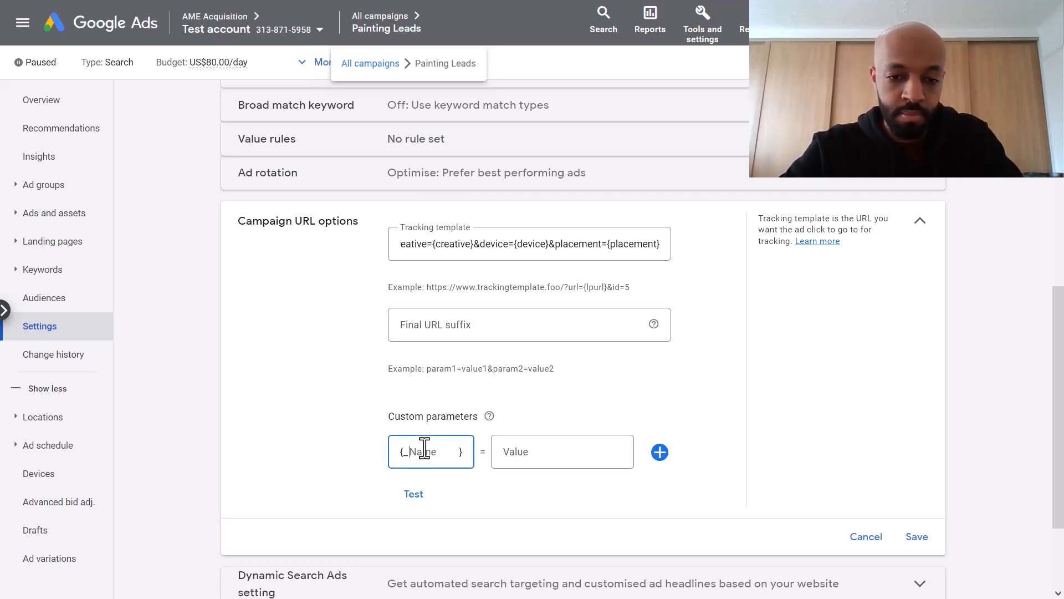
pyautogui.write('campaig')
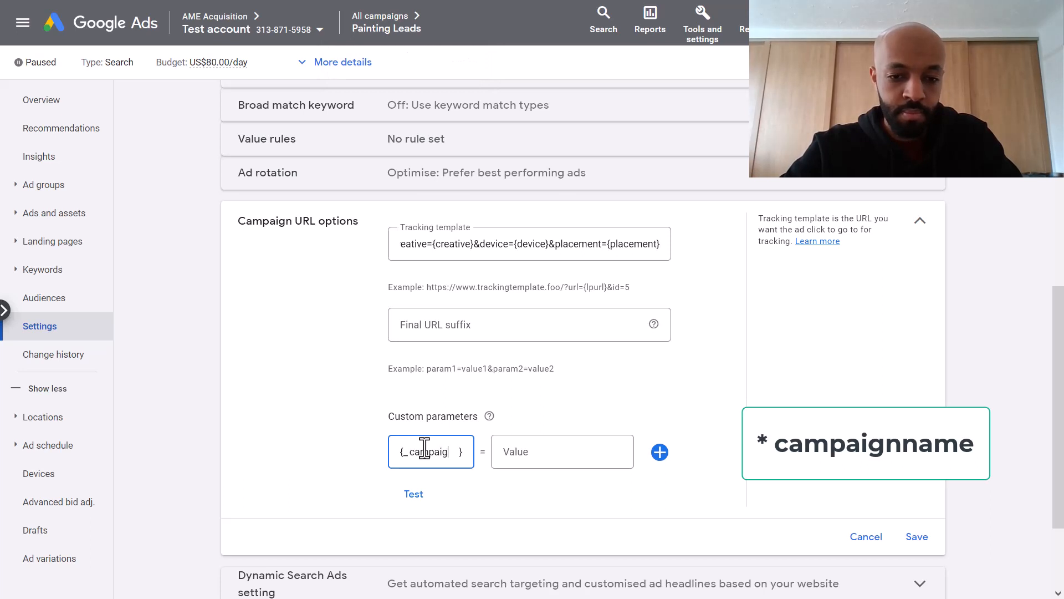
pyautogui.write('nname')
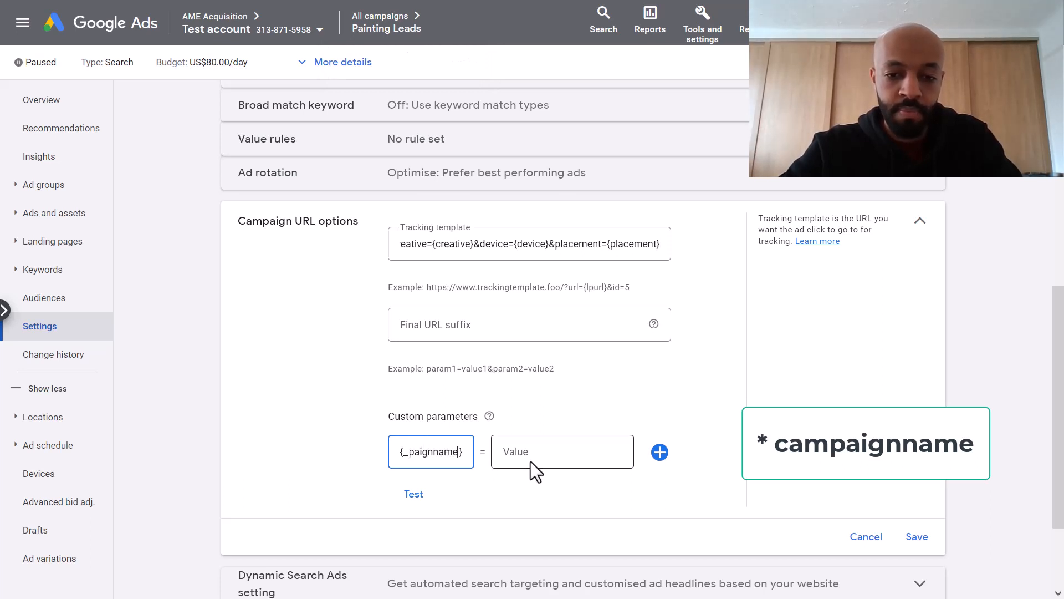
pyautogui.click(530, 461)
pyautogui.write('Painting')
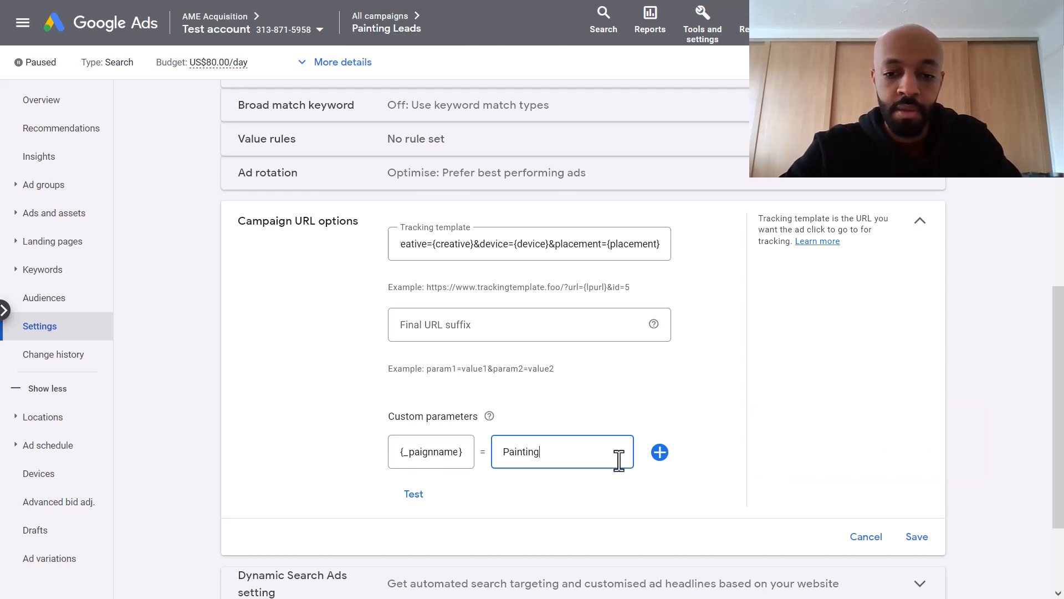
pyautogui.write('+Lea')
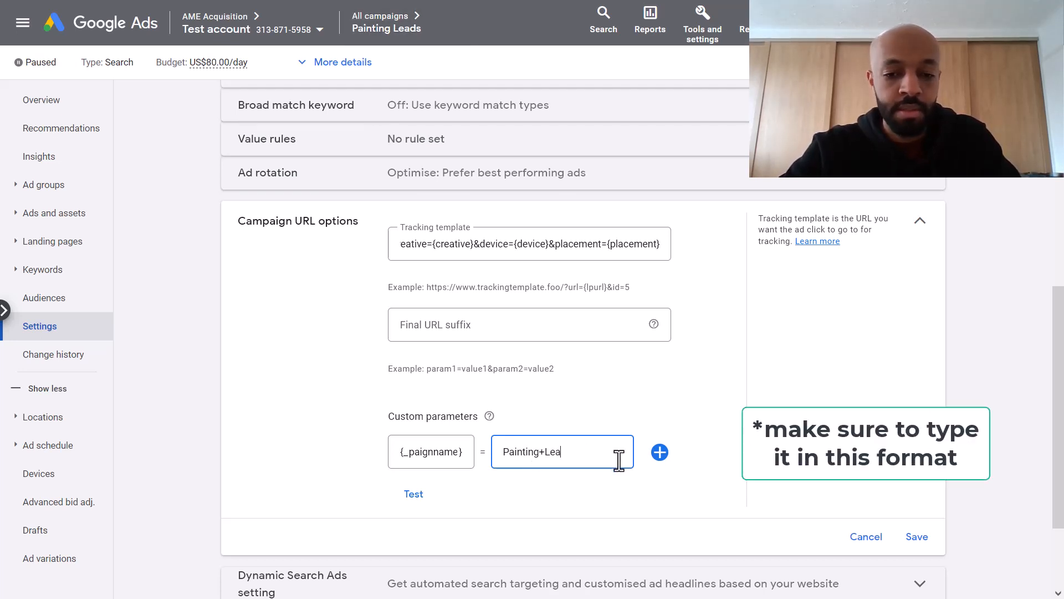
pyautogui.write('ds')
pyautogui.click(597, 556)
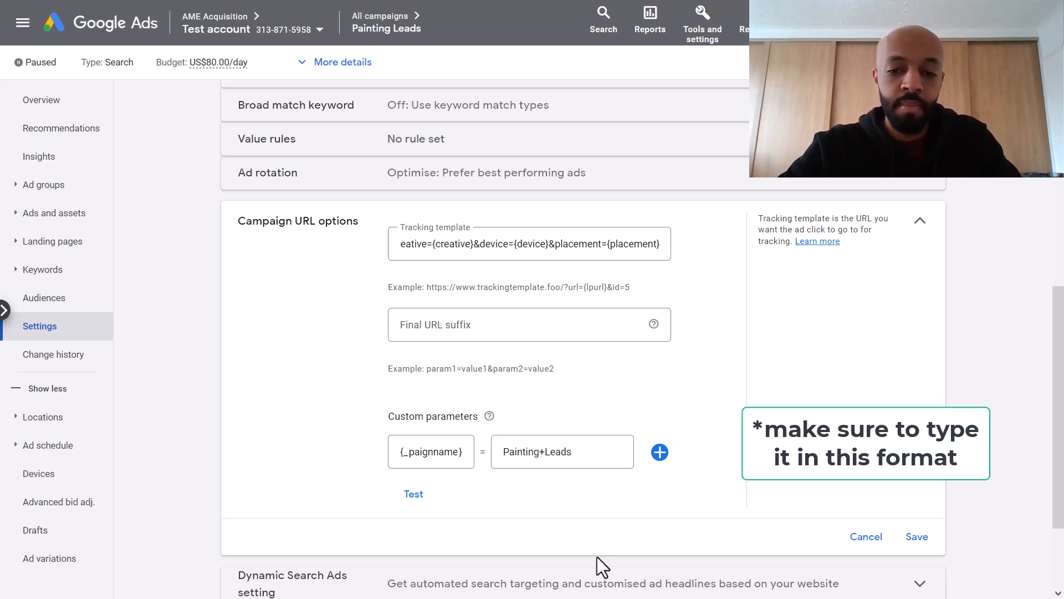
pyautogui.click(921, 538)
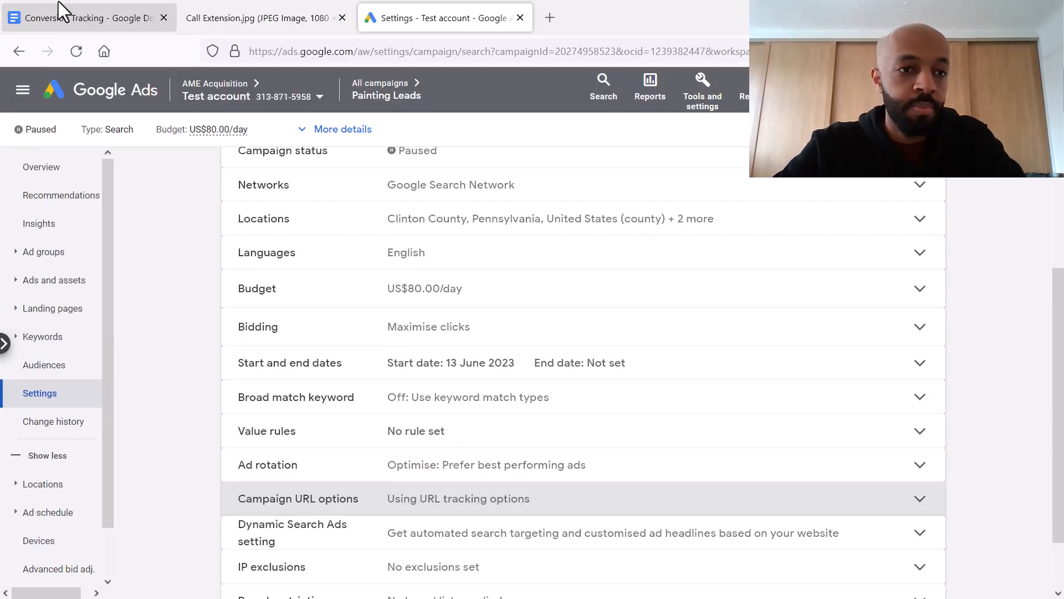
pyautogui.click(59, 12)
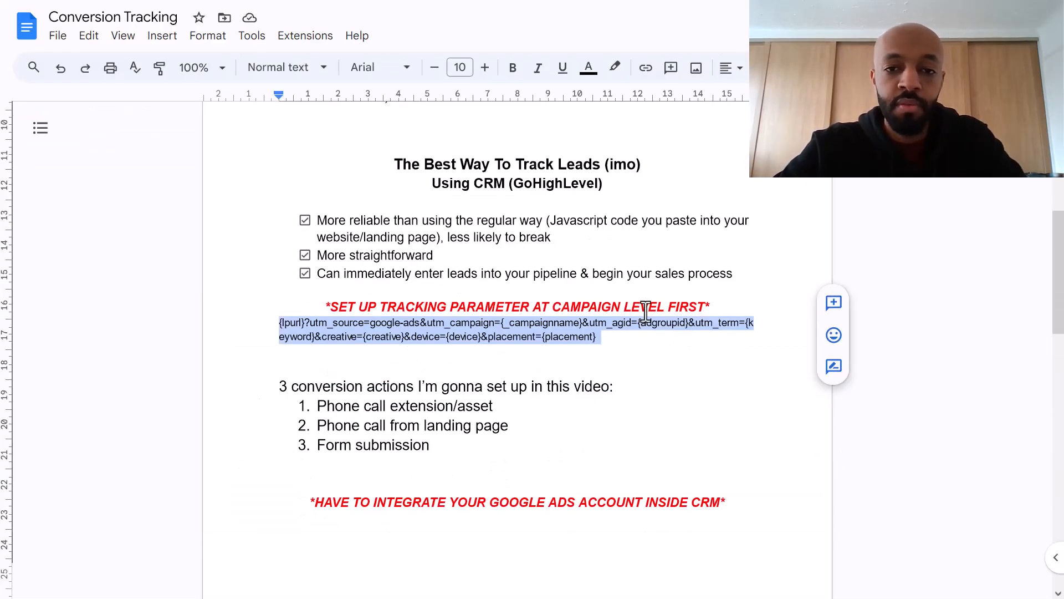
# Step: Show the Conversion Tracking notes full screen and review the call asset, landing-page call and form submission items
pyautogui.scroll(-2, 643, 322)
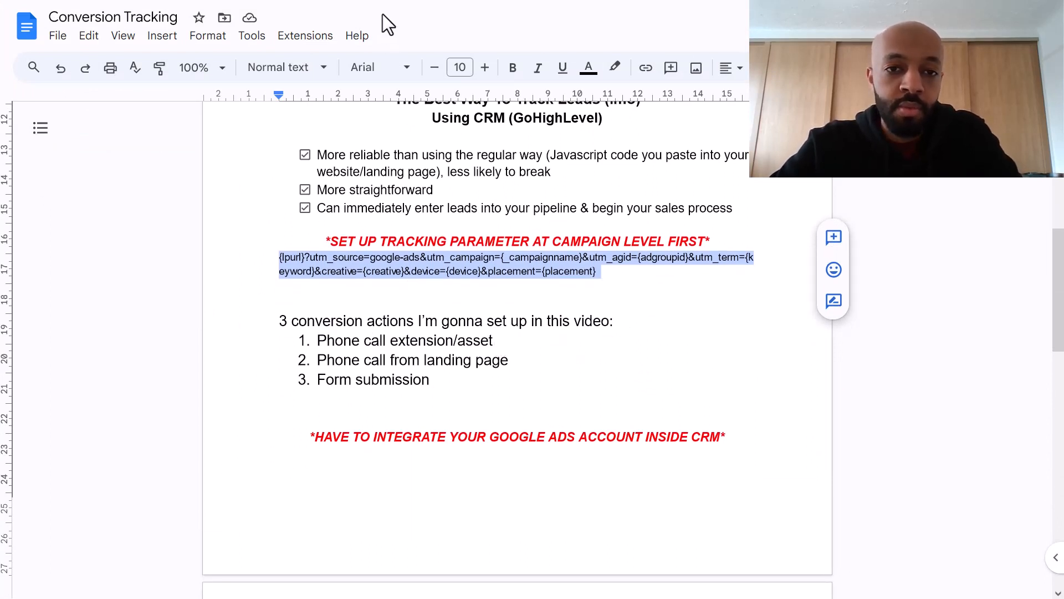
pyautogui.click(259, 3)
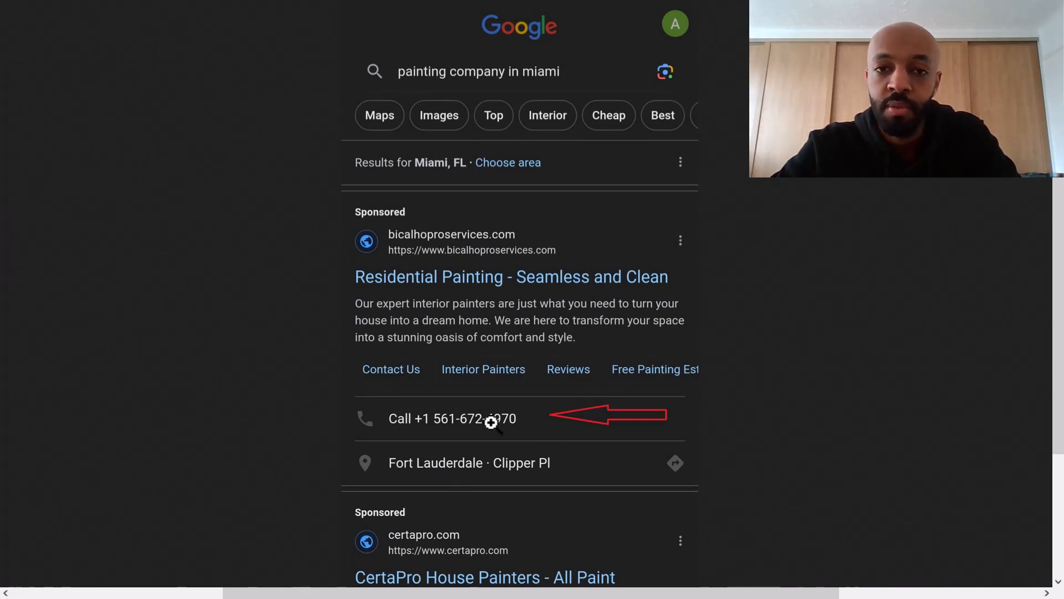
pyautogui.press('F11')
pyautogui.click(71, 10)
pyautogui.press('F11')
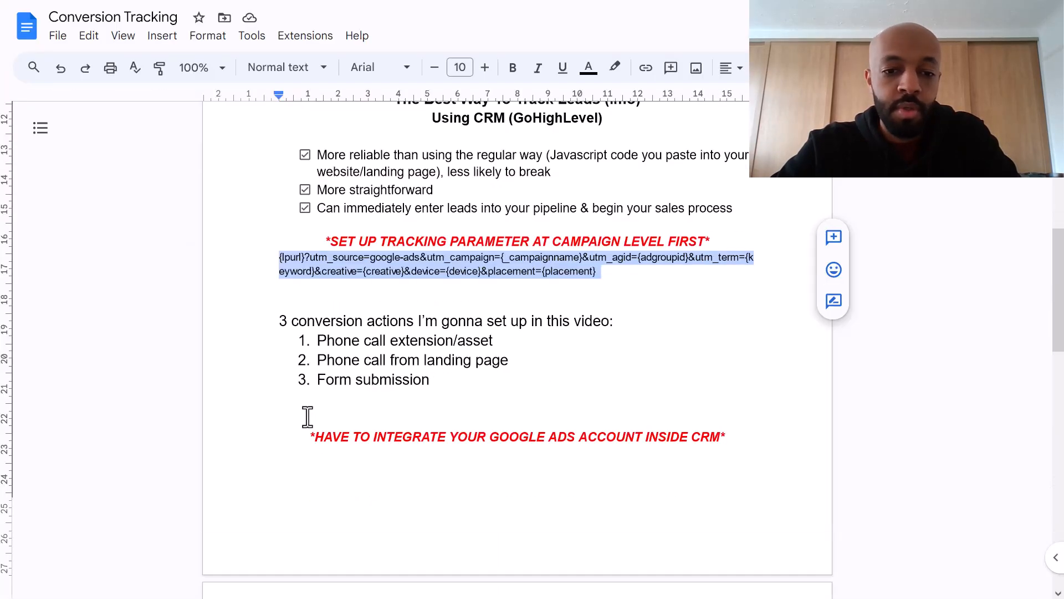
pyautogui.click(518, 364)
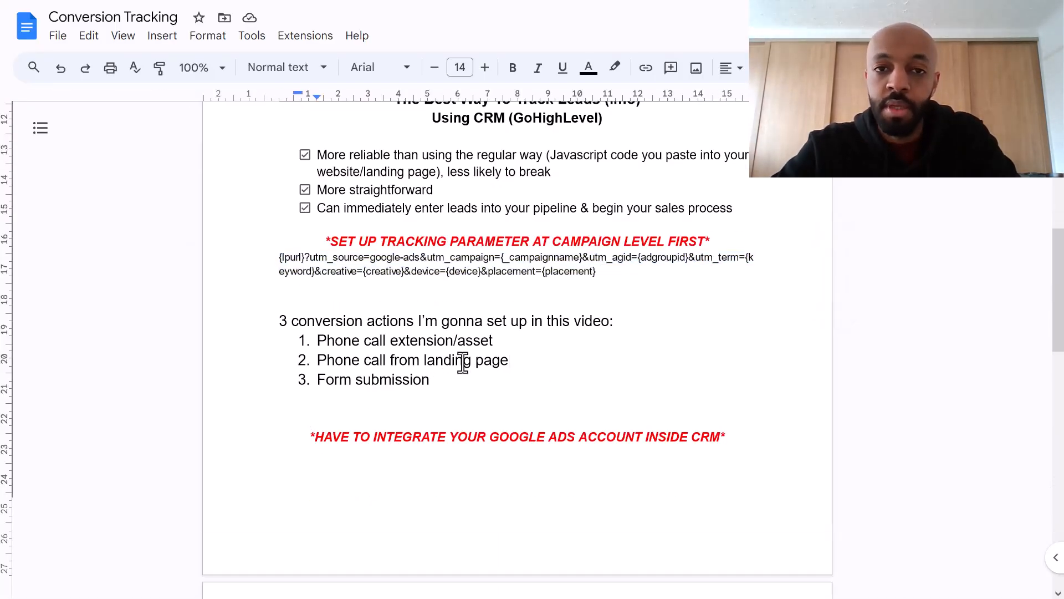
pyautogui.click(435, 376)
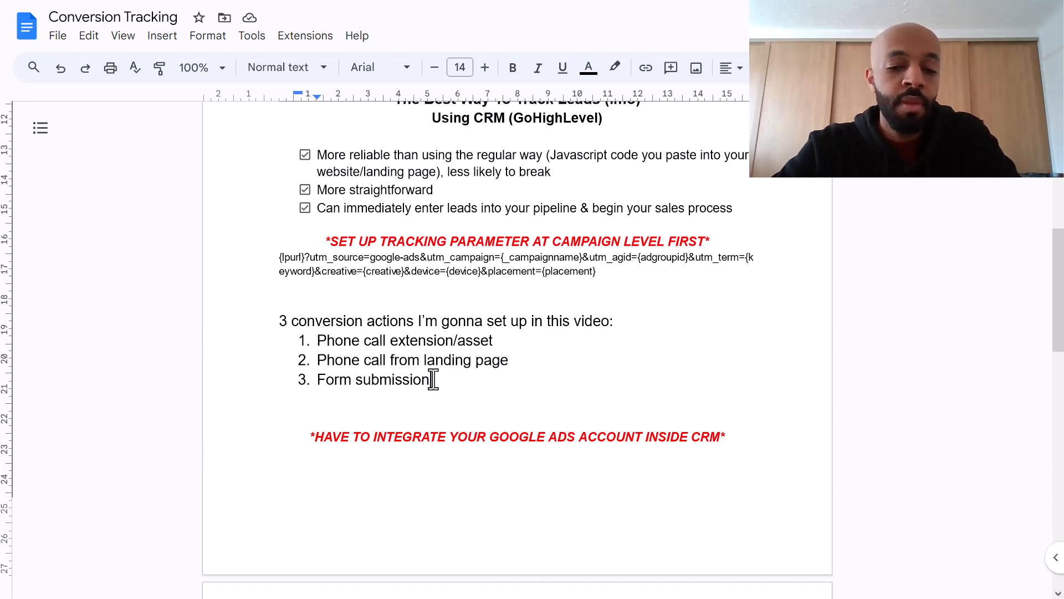
pyautogui.scroll(1, 433, 379)
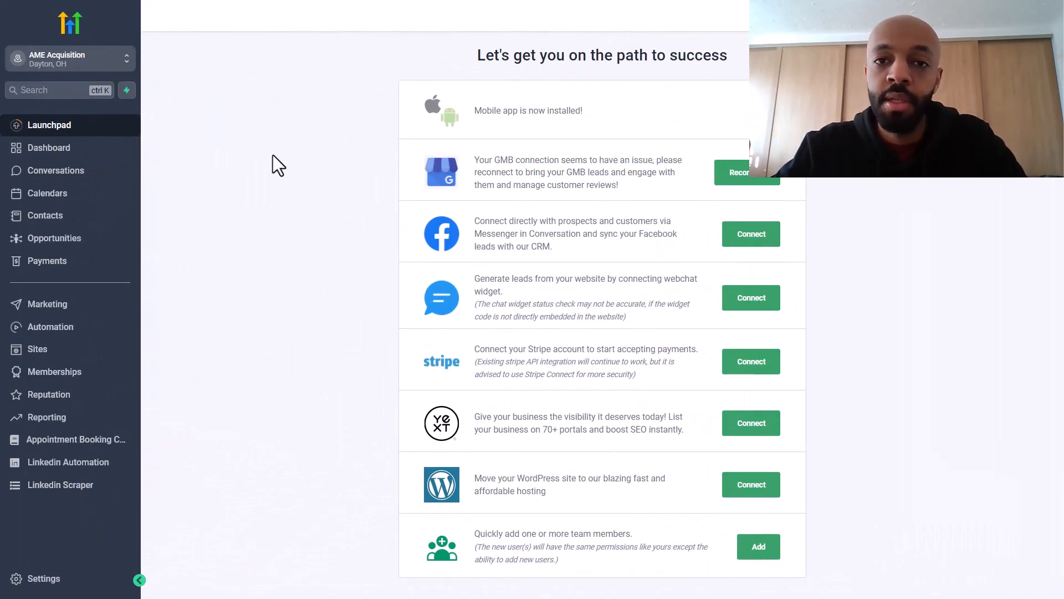
# Step: Open Settings > Integrations and compare the Adwords MCC account ID with the Google Ads header ID
pyautogui.click(35, 579)
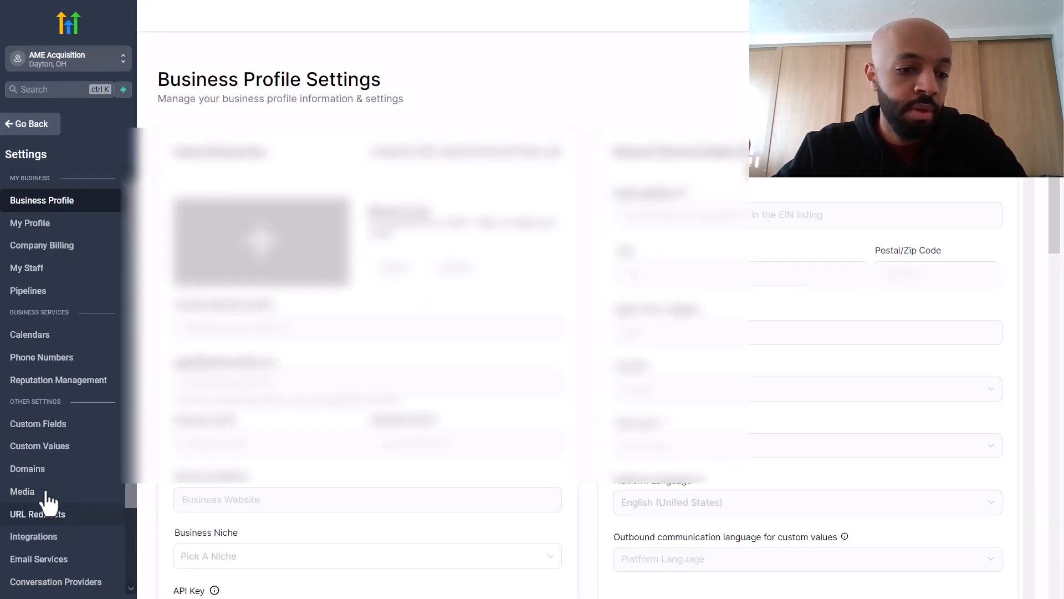
pyautogui.click(50, 539)
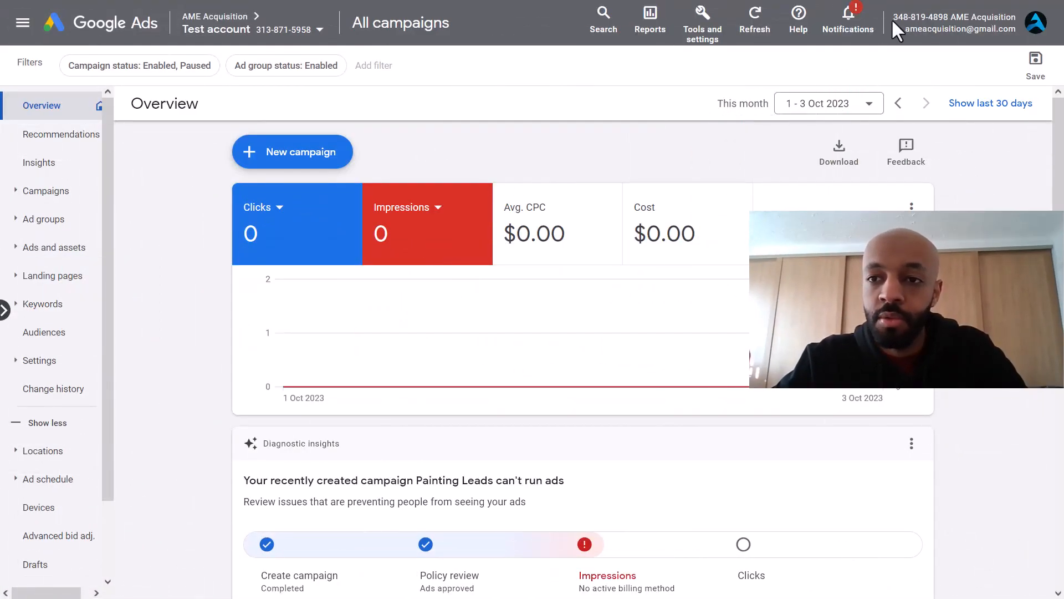
pyautogui.moveTo(894, 16); pyautogui.dragTo(946, 16)
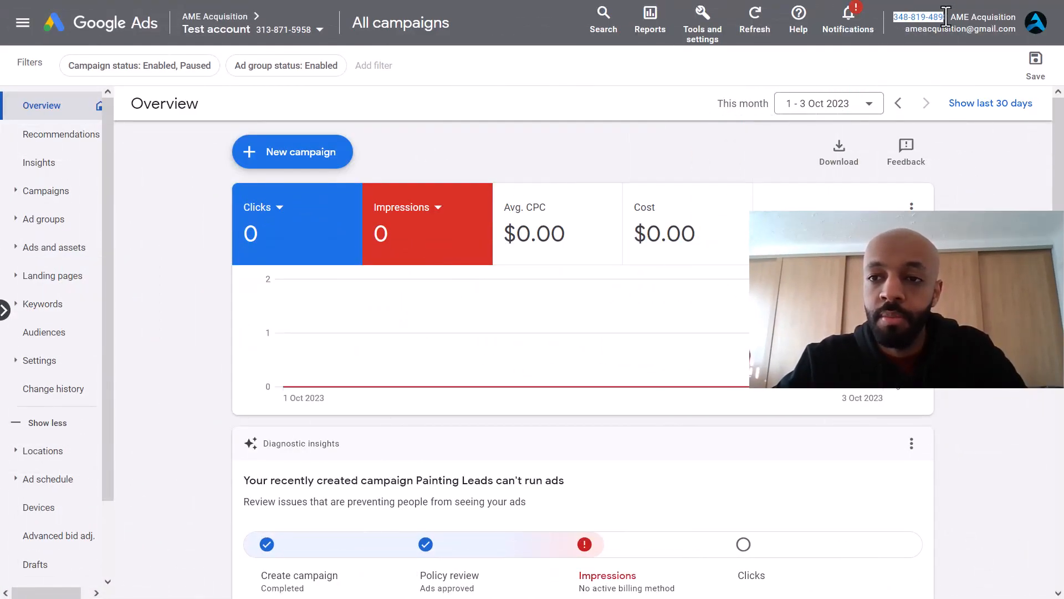
pyautogui.click(551, 101)
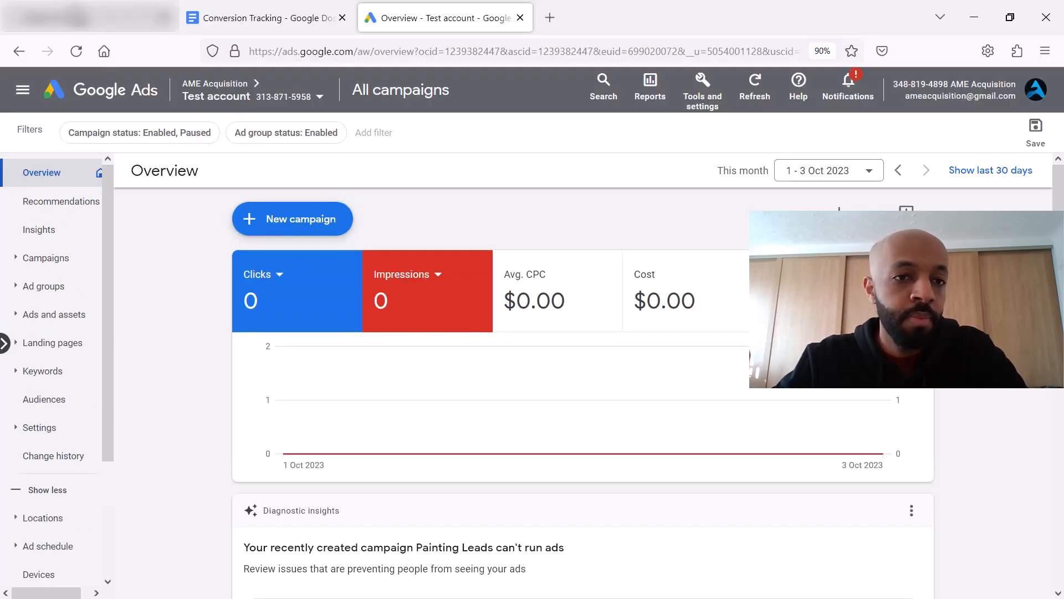
pyautogui.click(80, 18)
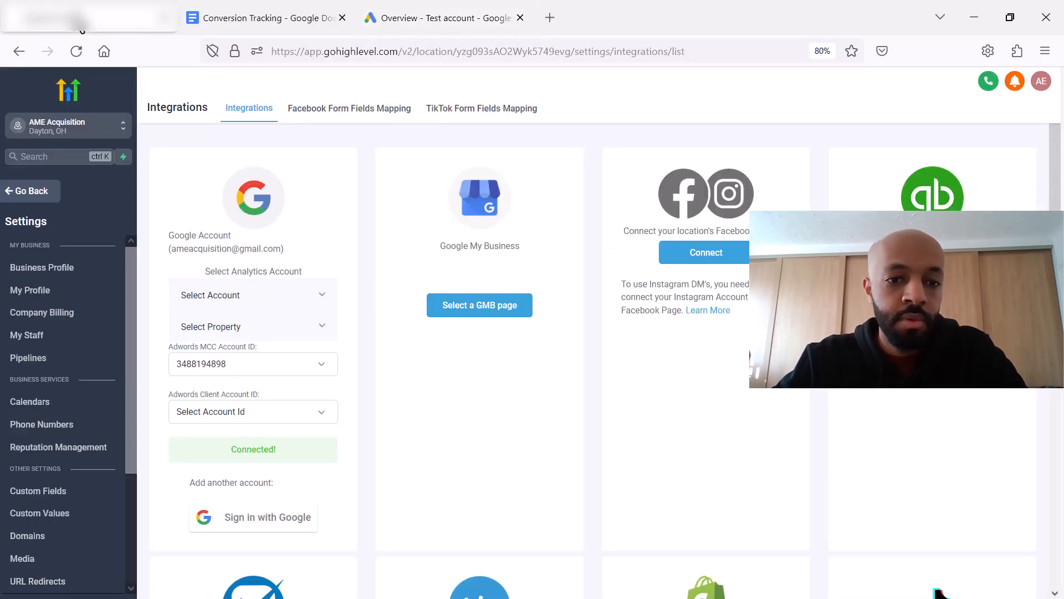
pyautogui.click(398, 4)
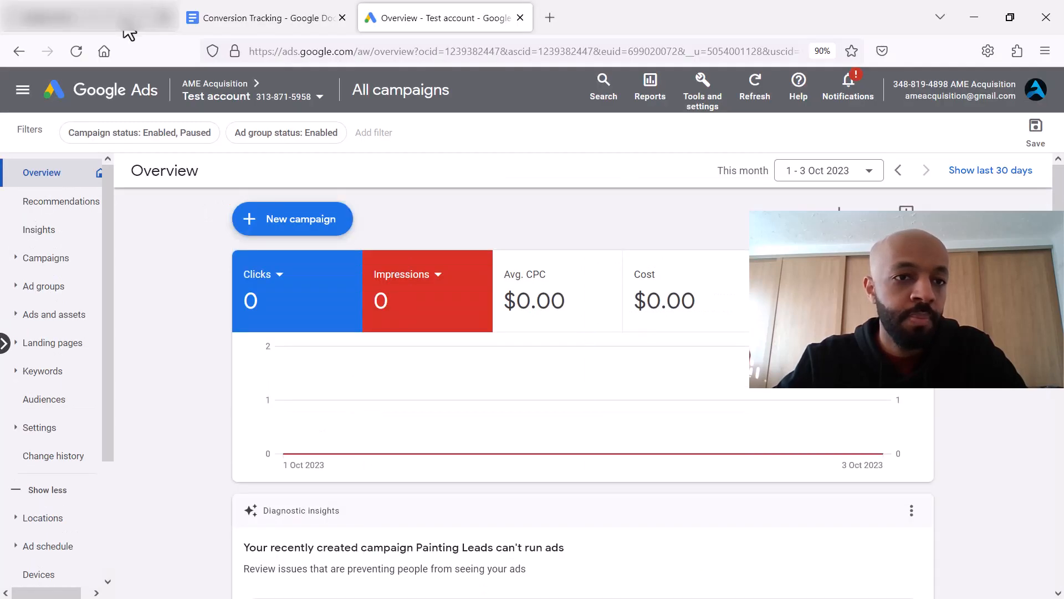
pyautogui.click(125, 25)
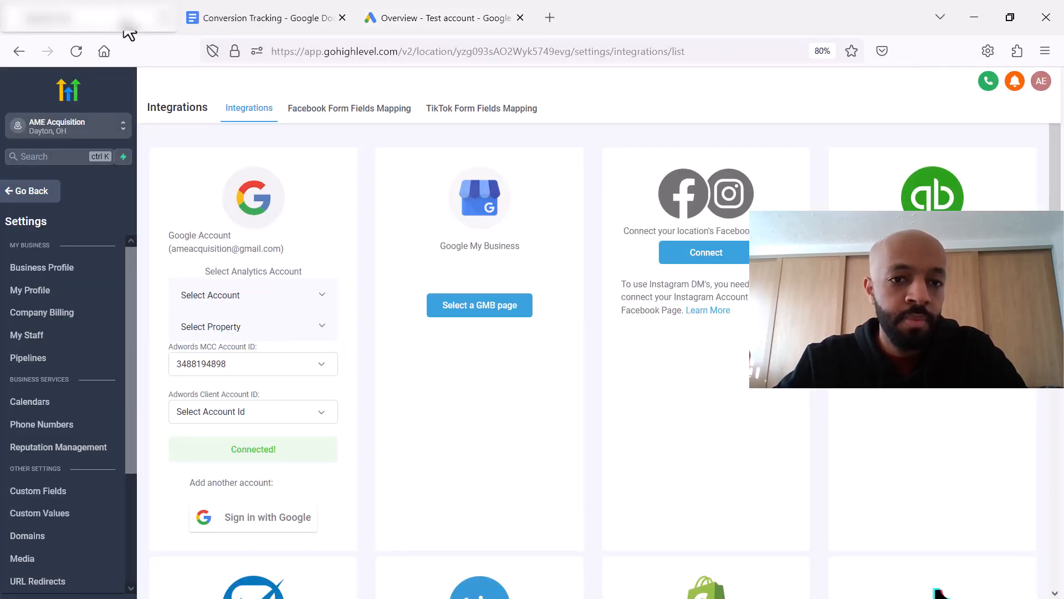
# Step: Link the Google Ads test account as Adwords client, then view Phone Numbers and the call-extension image
pyautogui.click(265, 413)
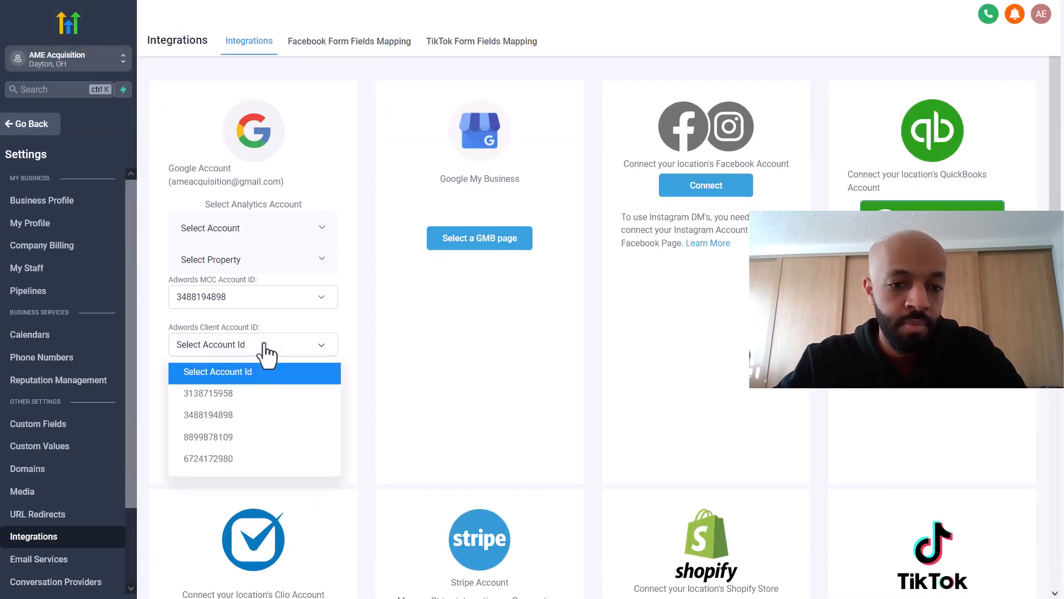
pyautogui.click(238, 393)
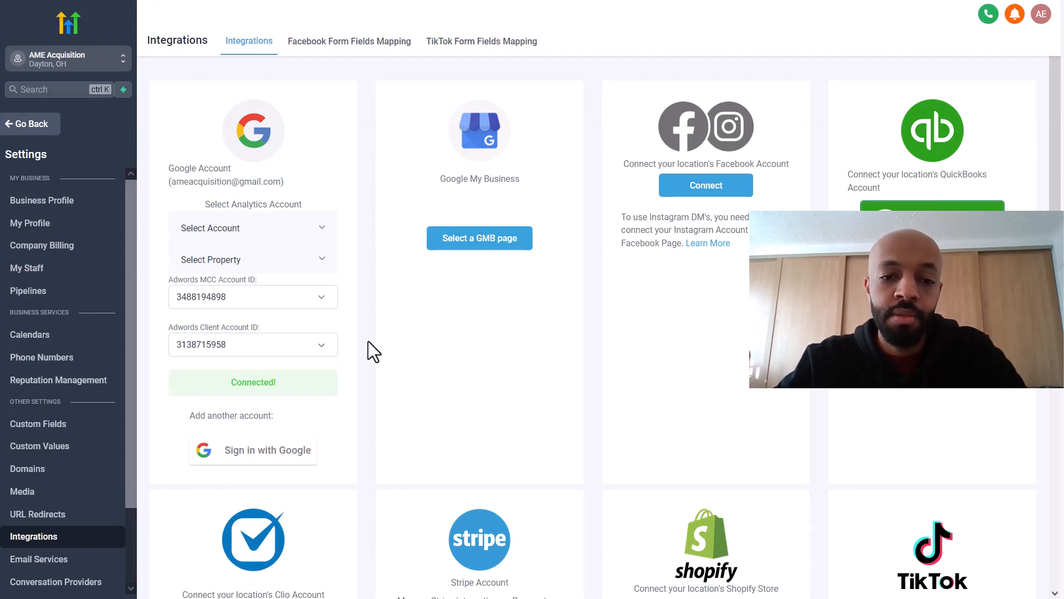
pyautogui.click(263, 3)
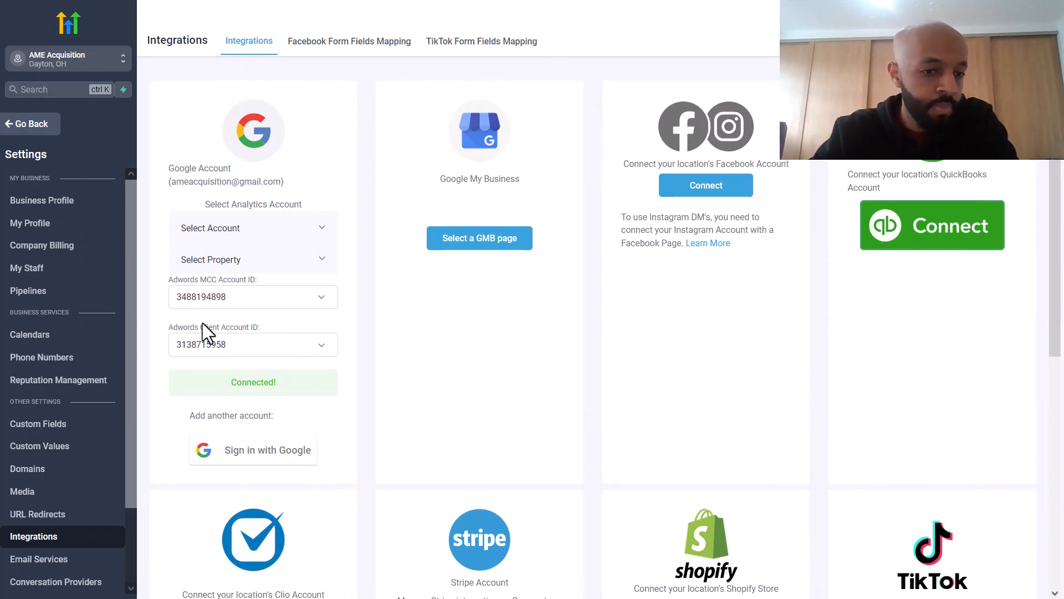
pyautogui.click(52, 361)
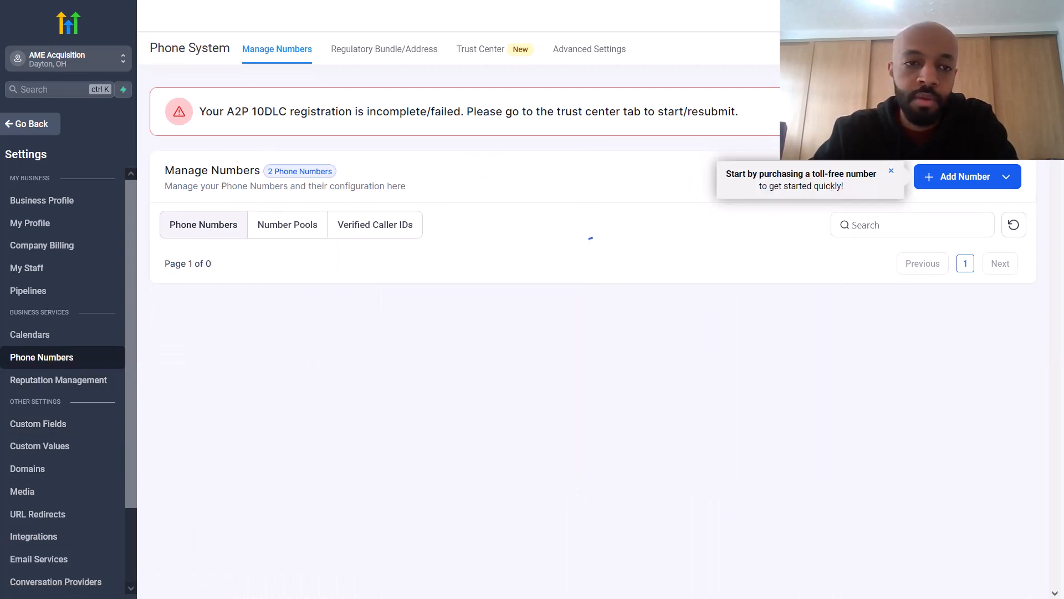
pyautogui.click(112, 7)
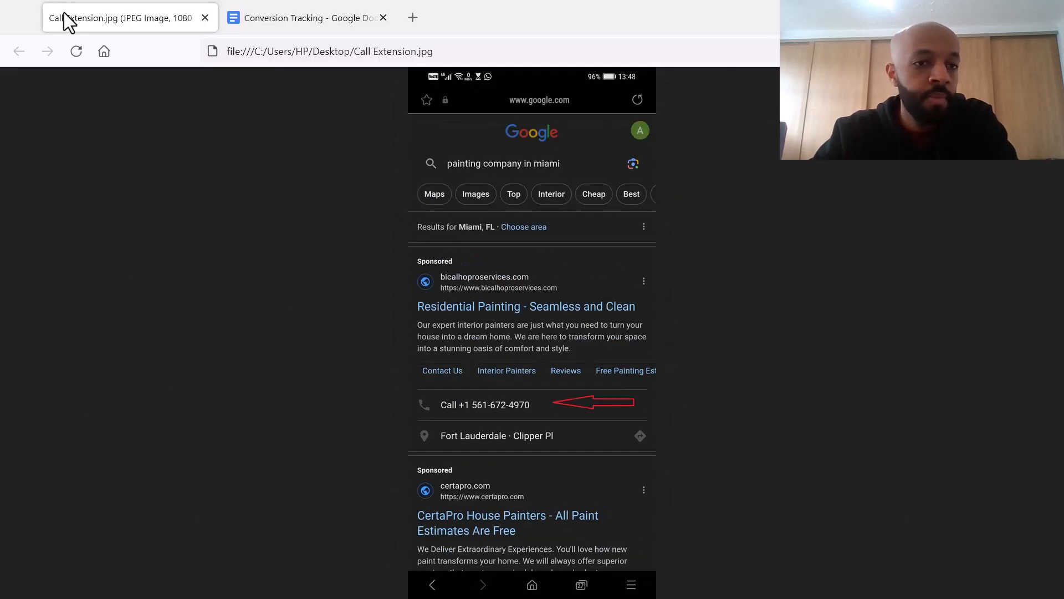
# Step: Filter purchasable numbers to those starting with 540, pick one, then close without buying
pyautogui.click(17, 12)
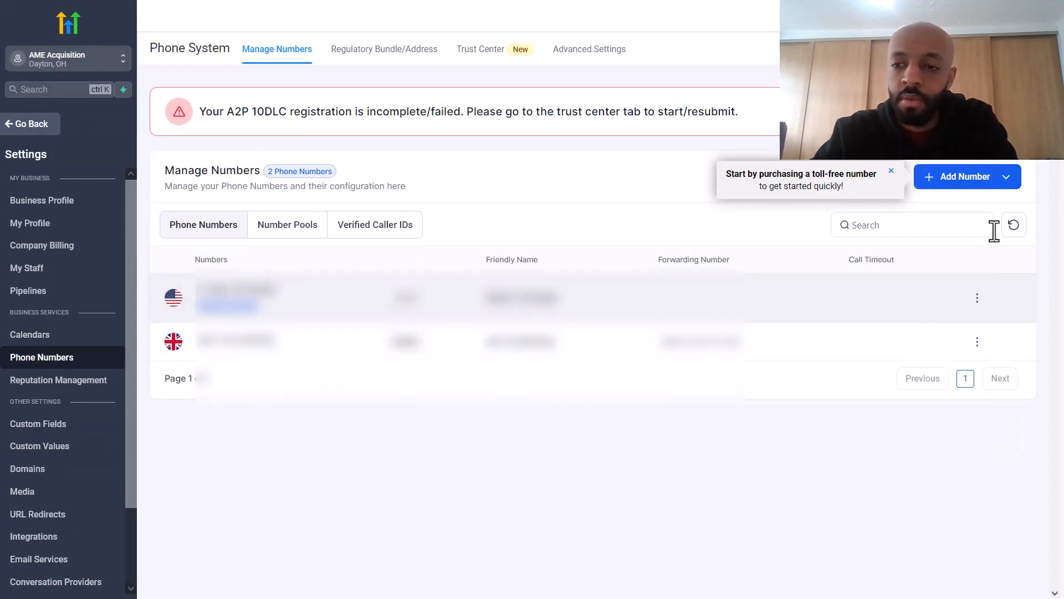
pyautogui.click(993, 183)
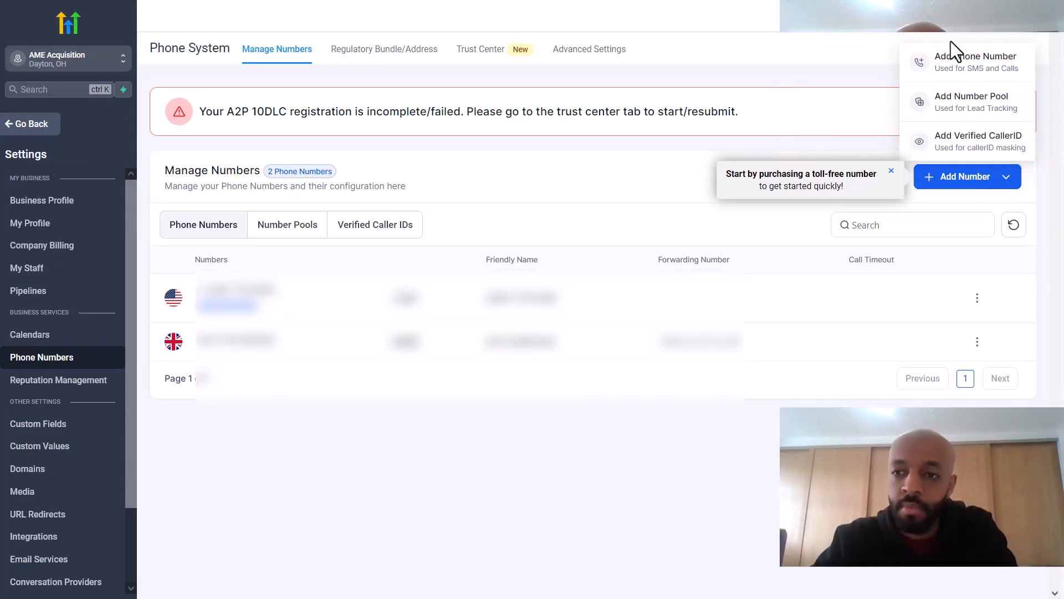
pyautogui.click(947, 64)
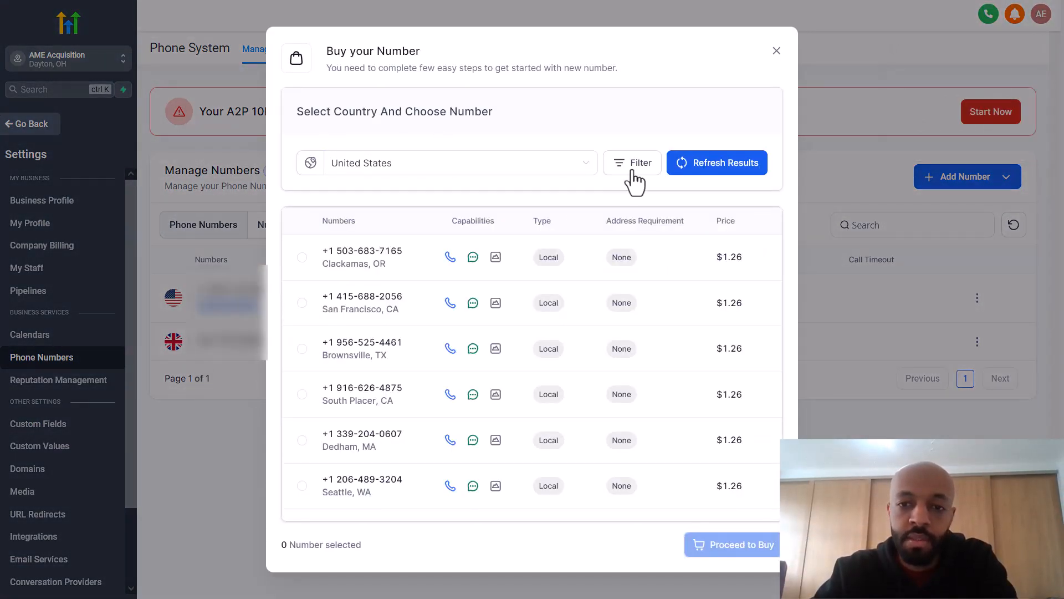
pyautogui.click(640, 179)
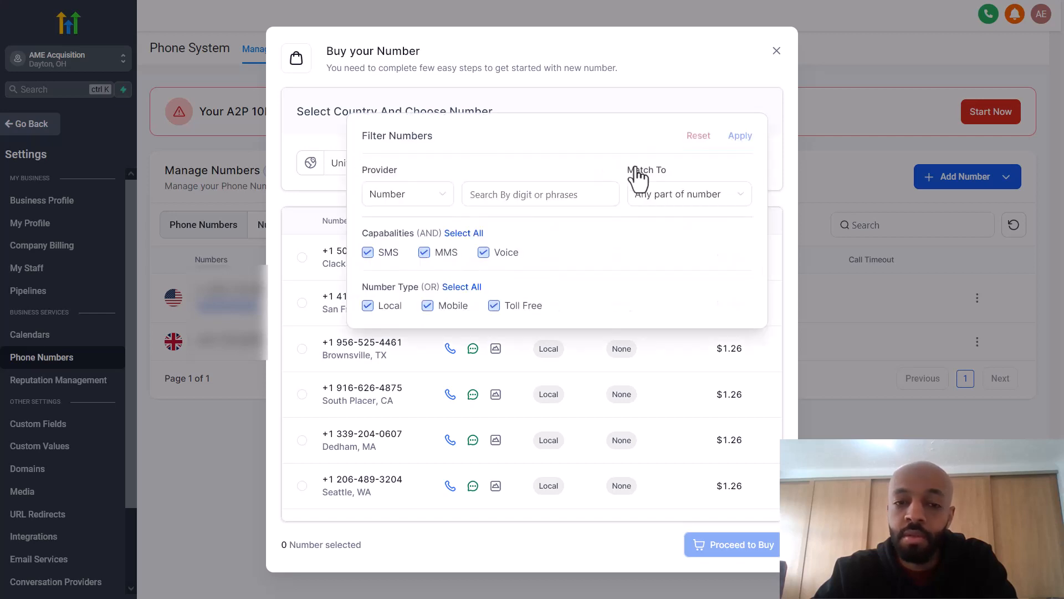
pyautogui.click(502, 191)
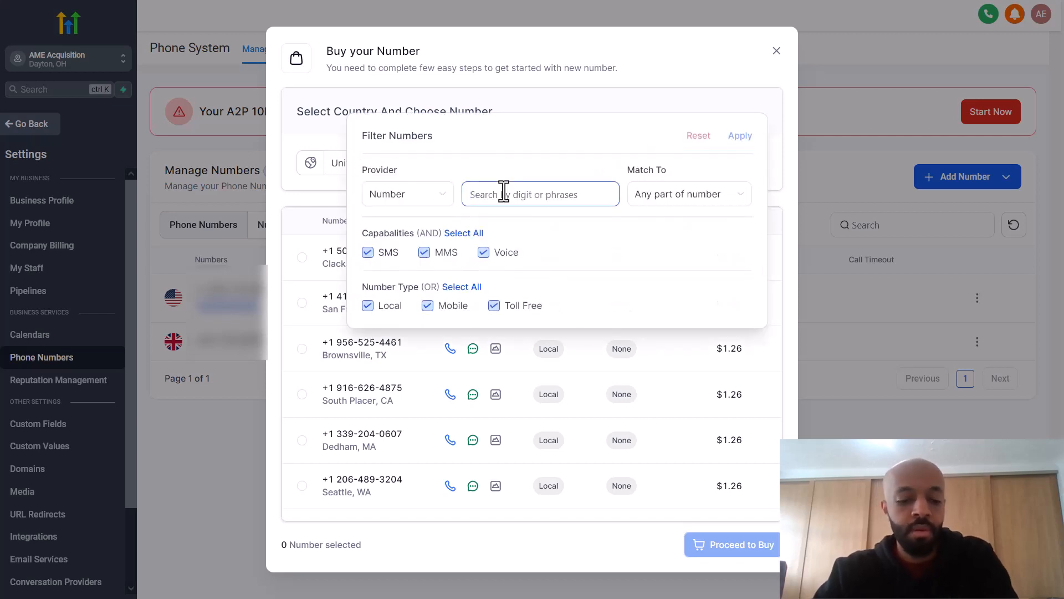
pyautogui.write('540')
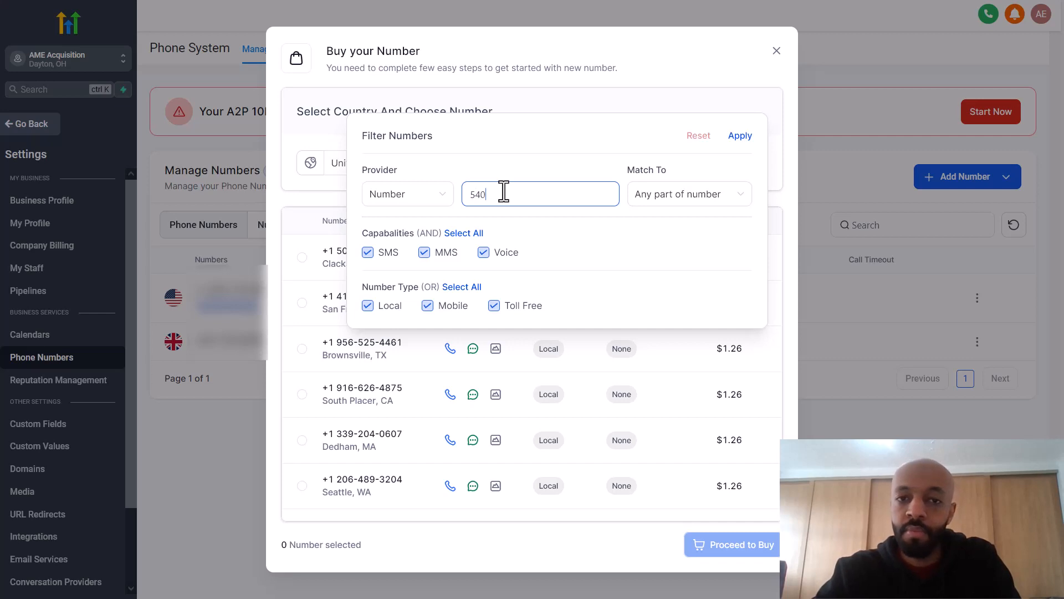
pyautogui.click(690, 198)
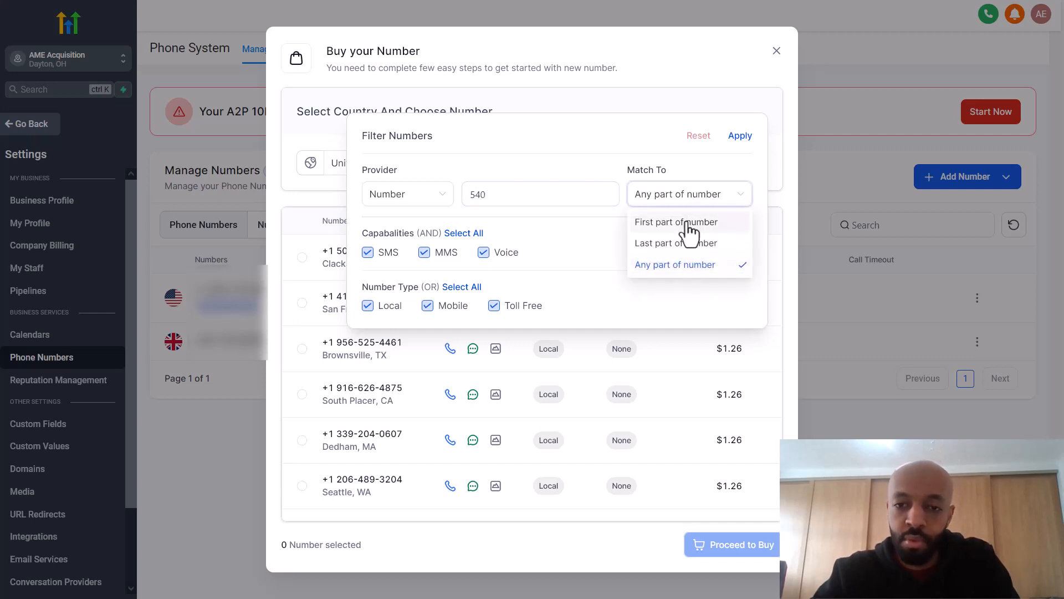
pyautogui.click(689, 225)
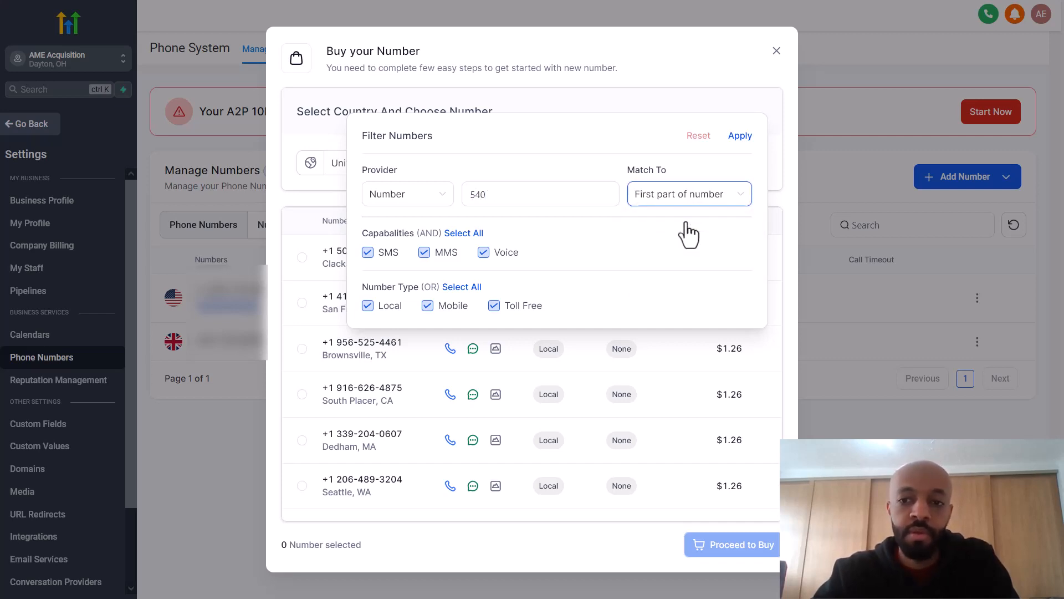
pyautogui.click(741, 137)
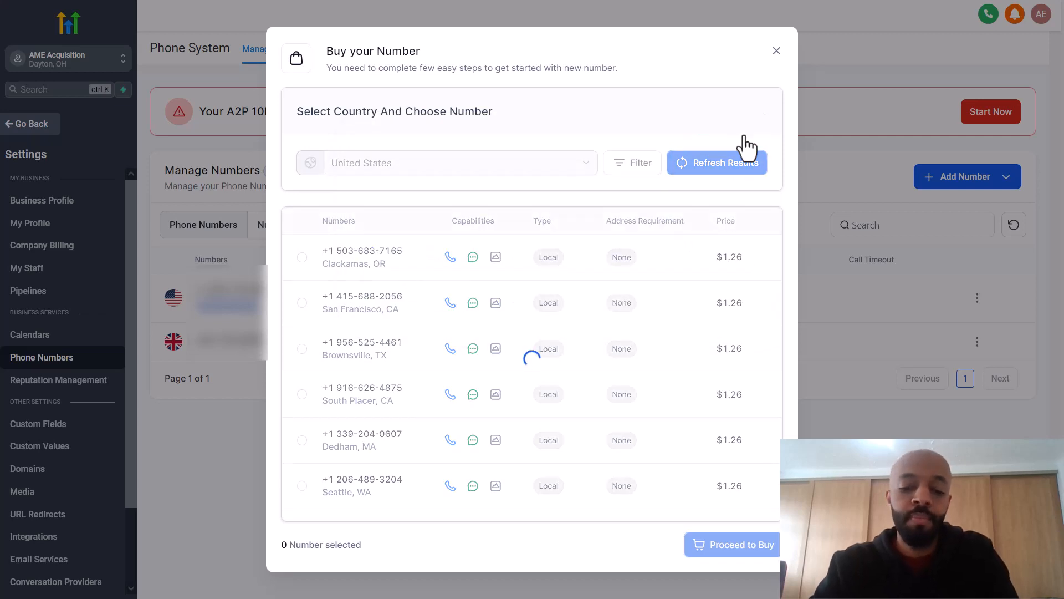
pyautogui.click(303, 259)
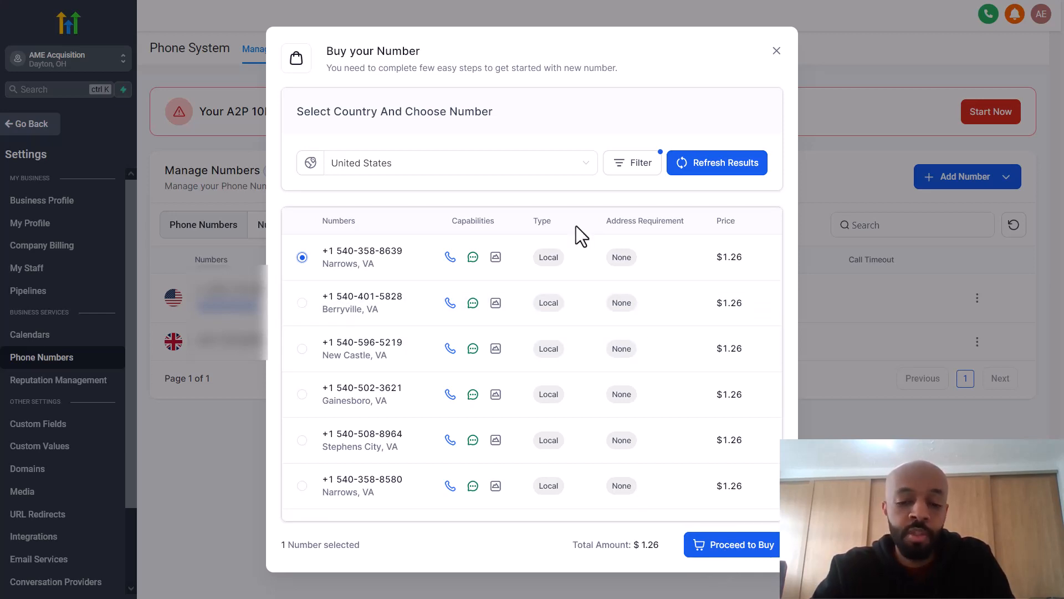
pyautogui.click(777, 51)
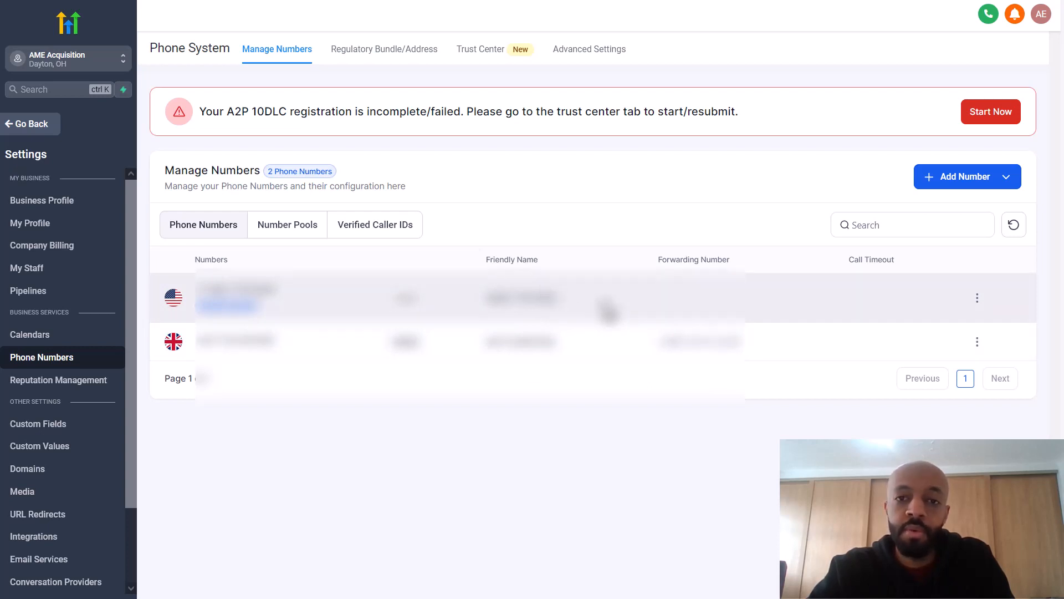
# Step: Start a tracking number pool that tracks only visitors from Google Ads
pyautogui.click(974, 184)
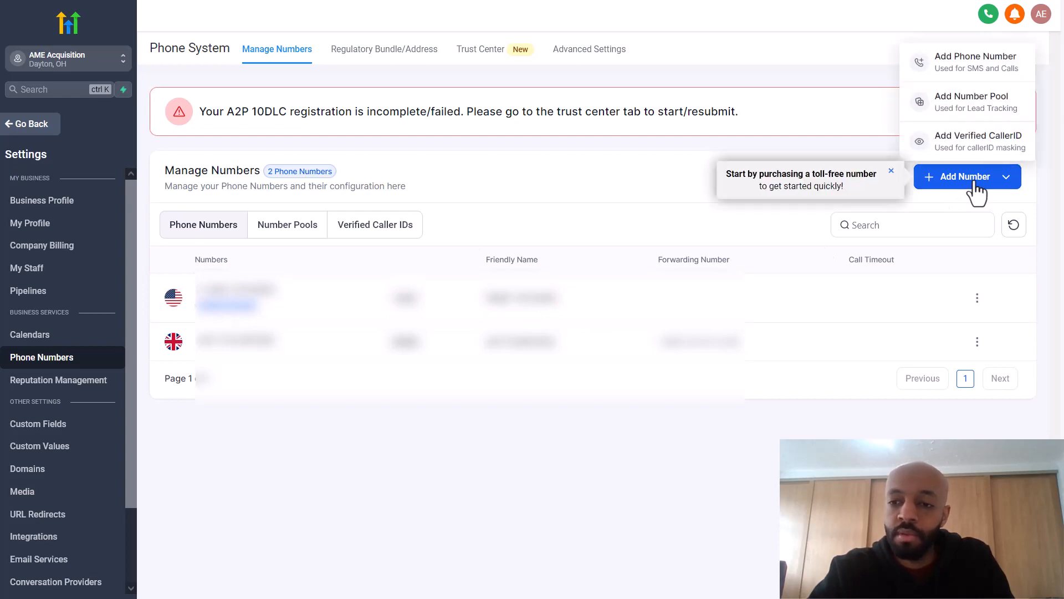
pyautogui.click(972, 112)
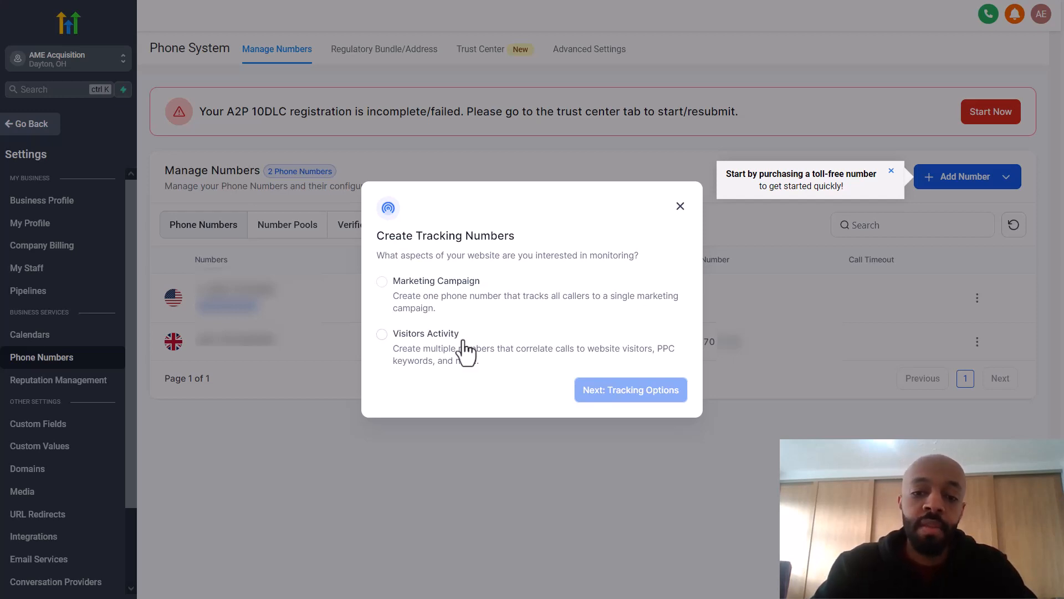
pyautogui.click(435, 338)
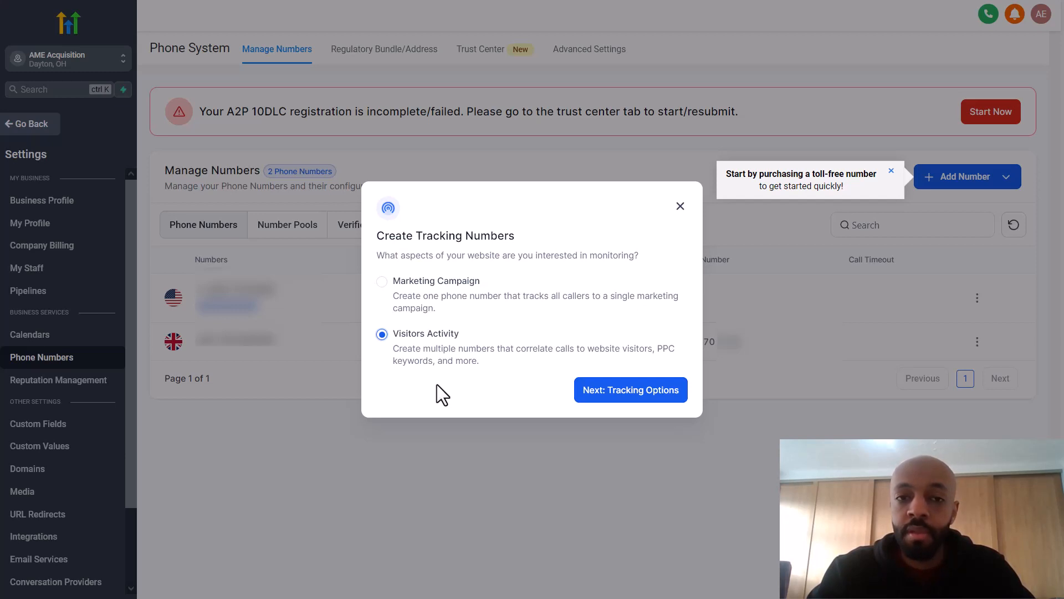
pyautogui.click(617, 390)
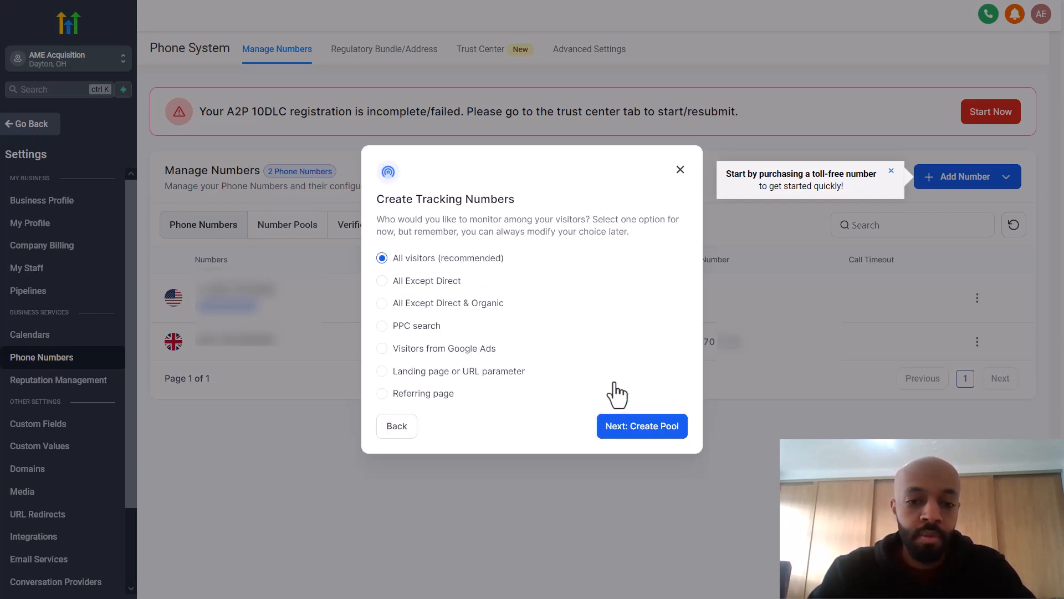
pyautogui.click(398, 435)
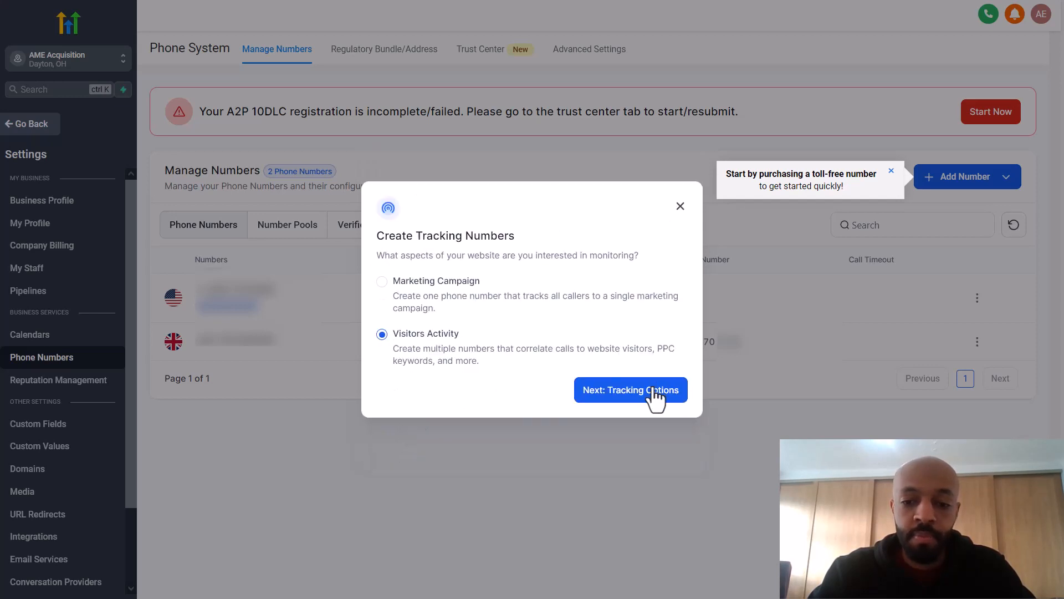
pyautogui.click(613, 399)
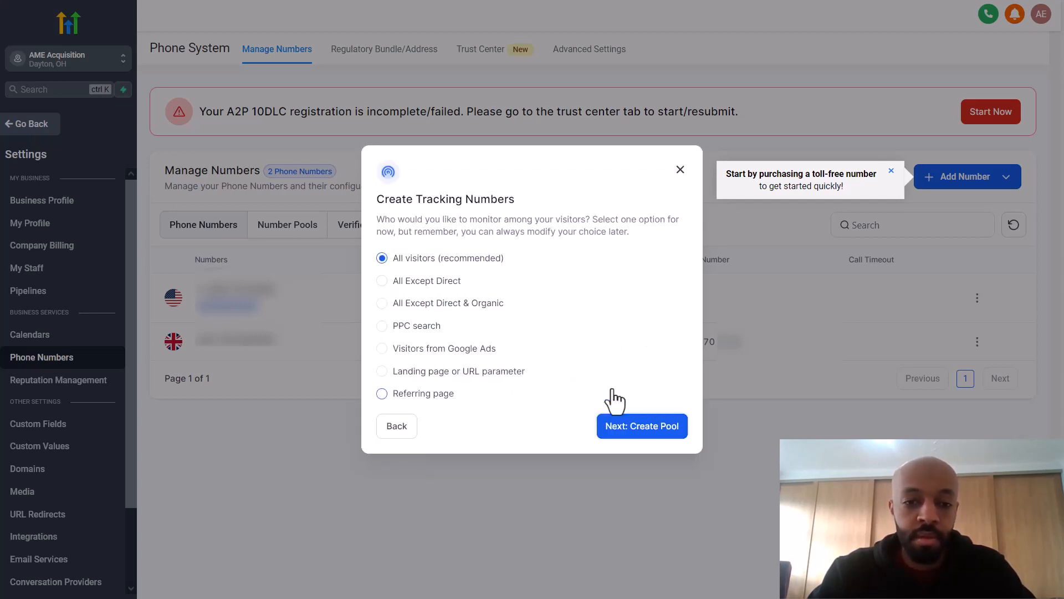
pyautogui.click(443, 349)
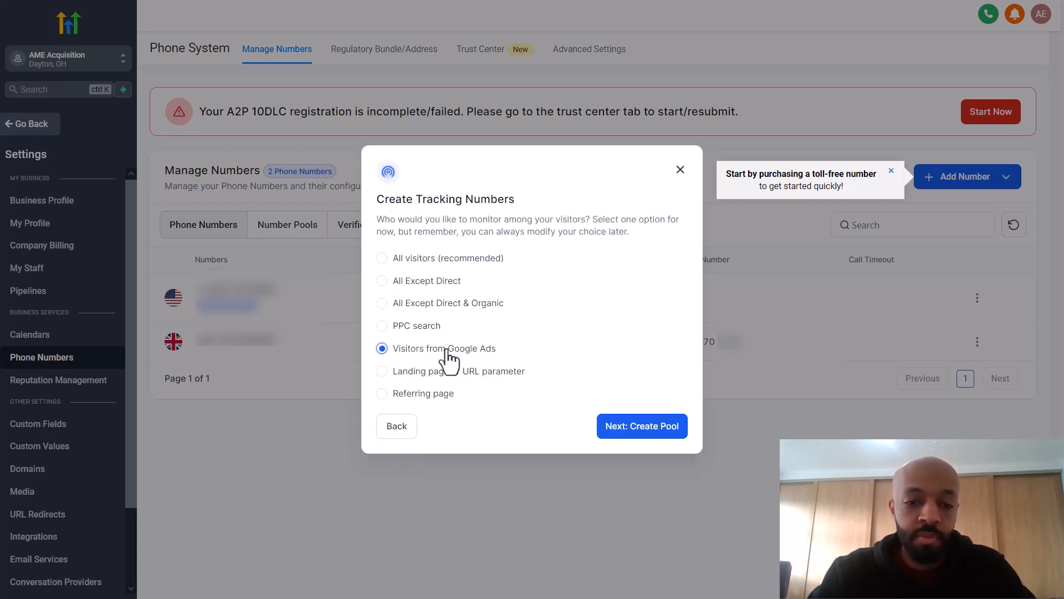
pyautogui.click(641, 434)
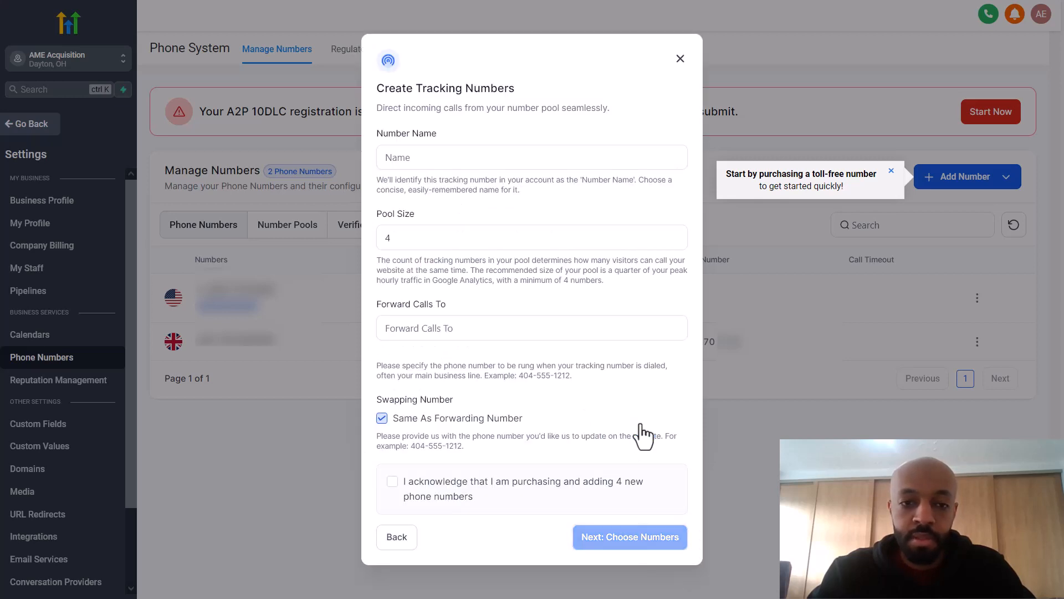
# Step: Name the pool 'Google Ads', enter the business forwarding number, keep it for swapping, and acknowledge buying 4 numbers
pyautogui.click(535, 233)
pyautogui.click(512, 155)
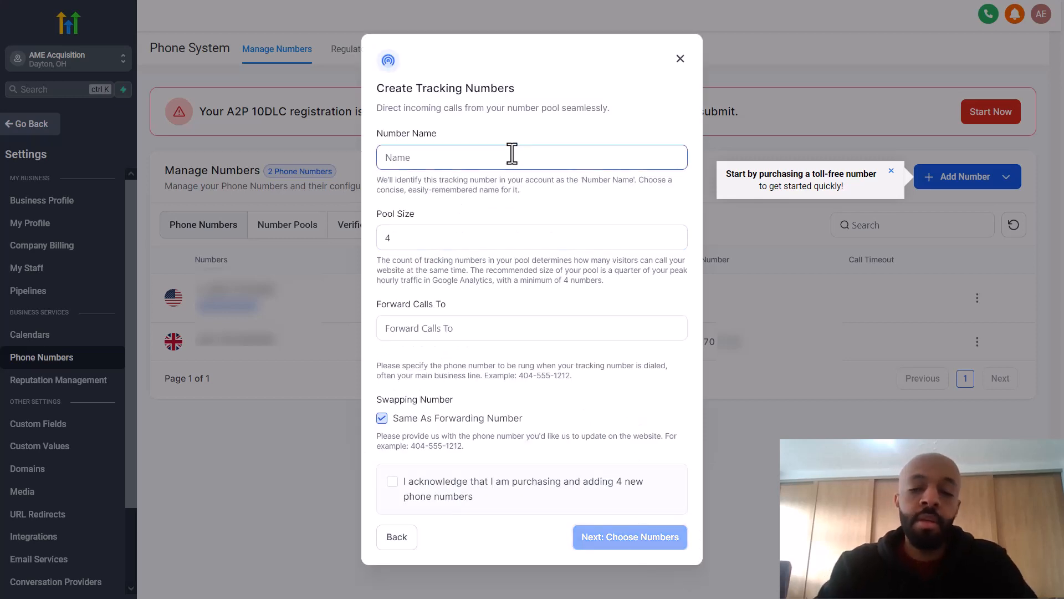
pyautogui.write('oog')
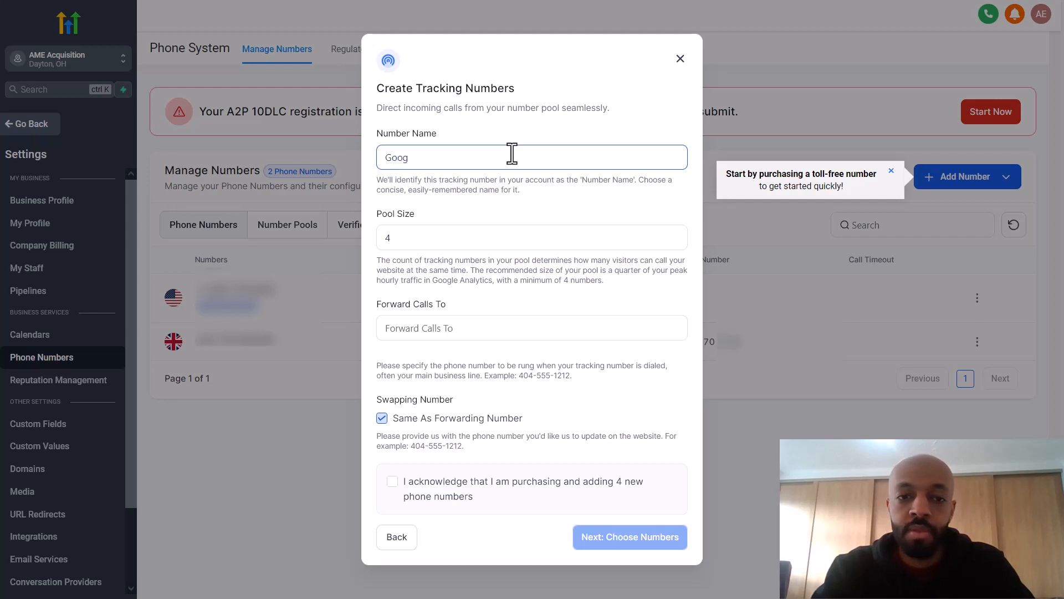
pyautogui.write('le Ads')
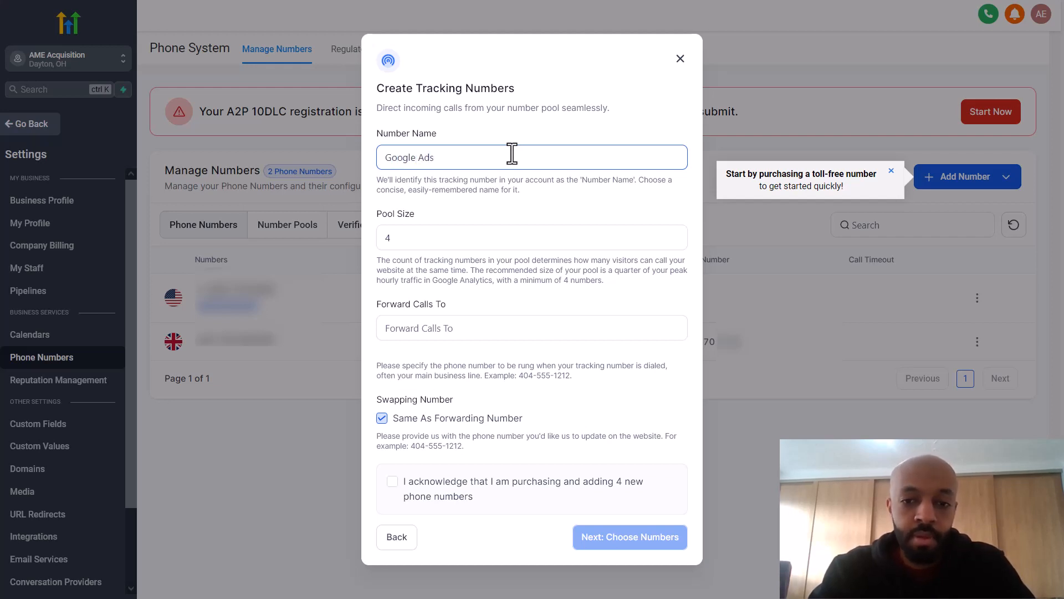
pyautogui.click(479, 239)
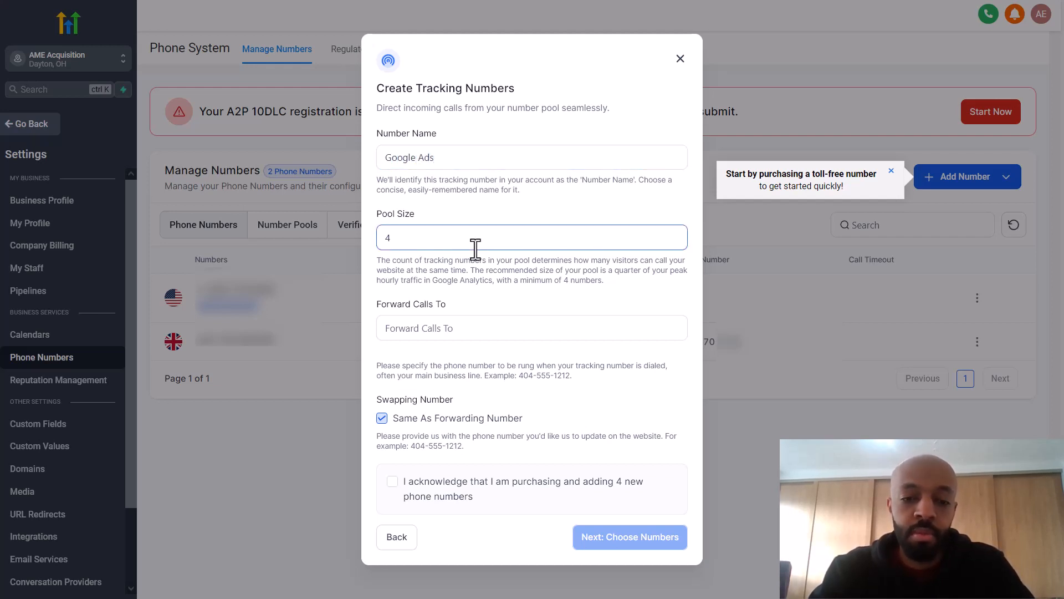
pyautogui.click(457, 328)
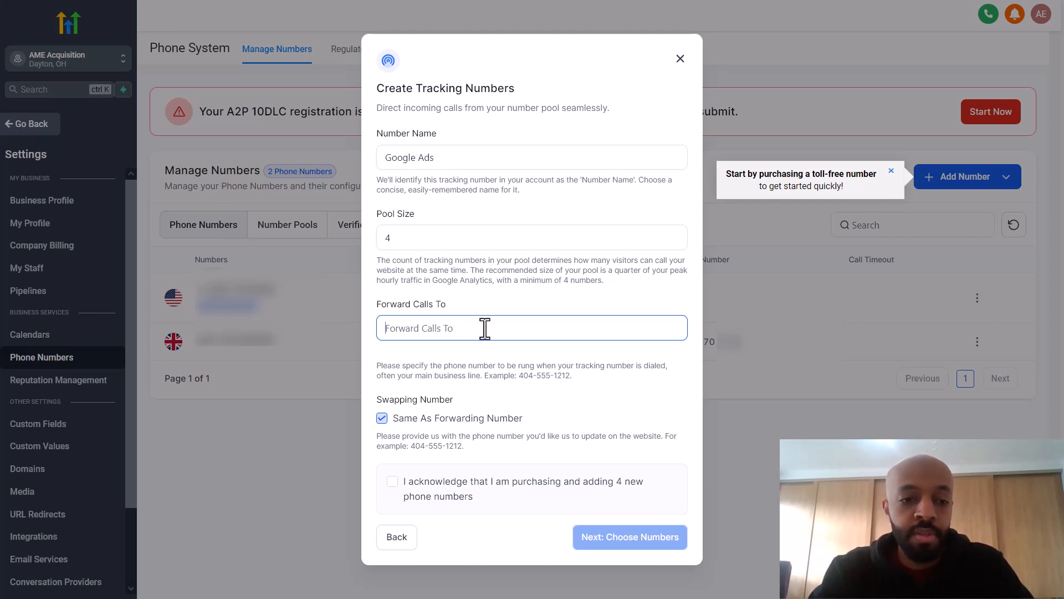
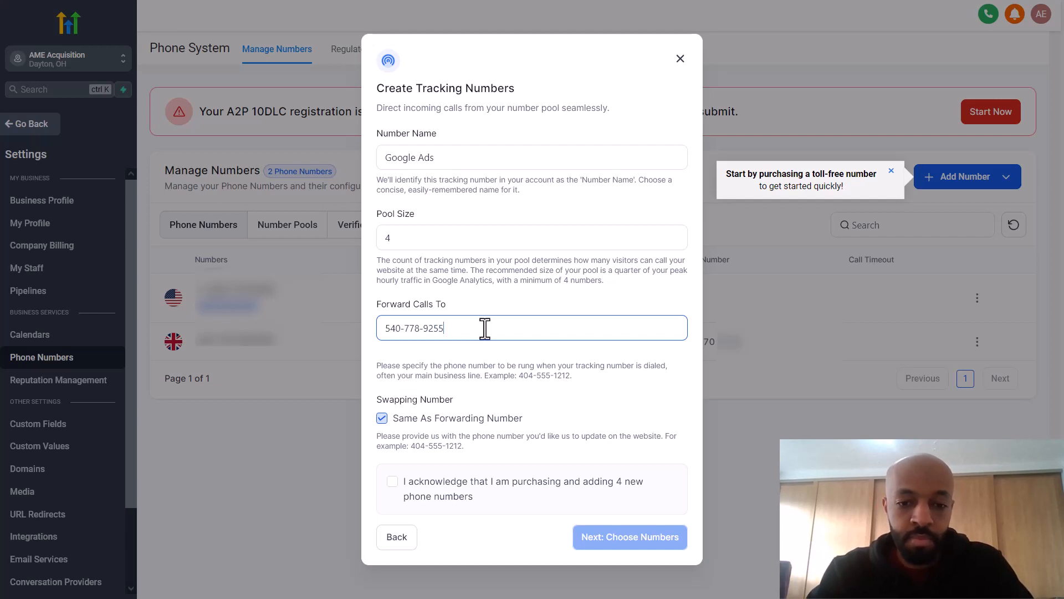
pyautogui.click(495, 397)
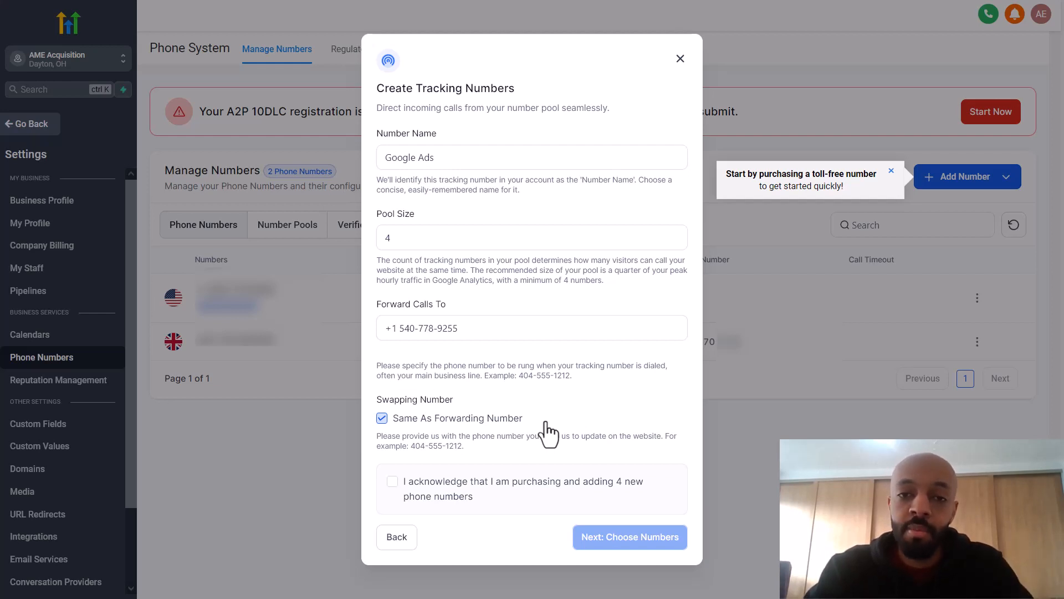
pyautogui.click(385, 421)
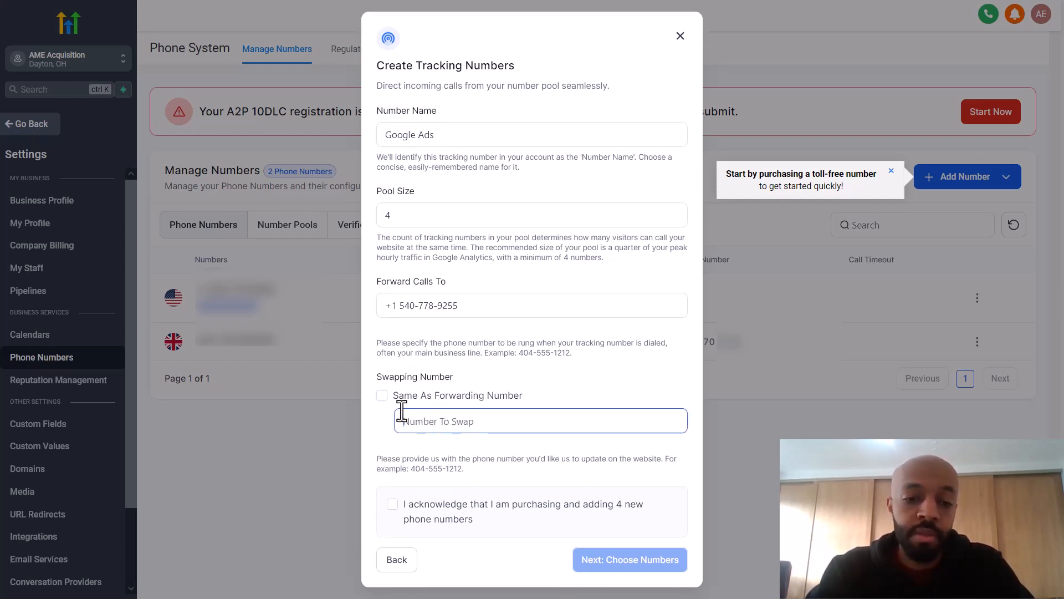
pyautogui.click(383, 396)
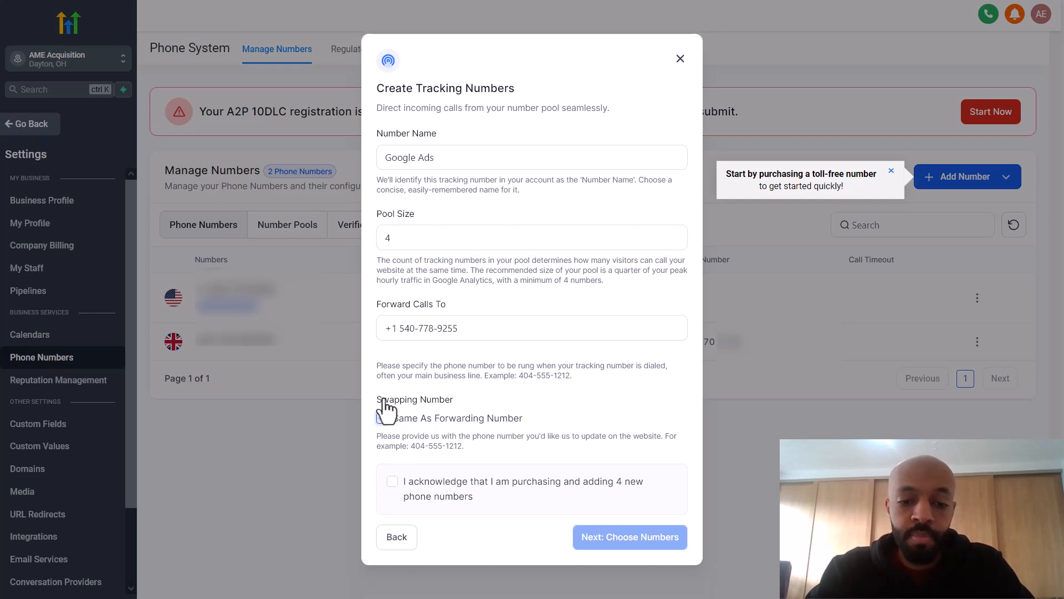
pyautogui.click(392, 481)
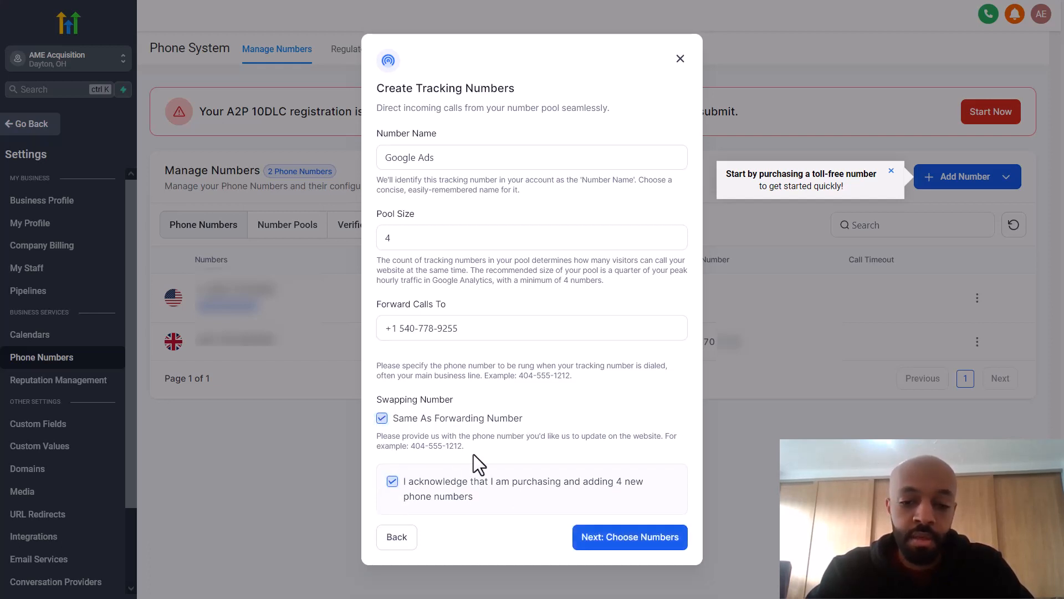
pyautogui.click(622, 543)
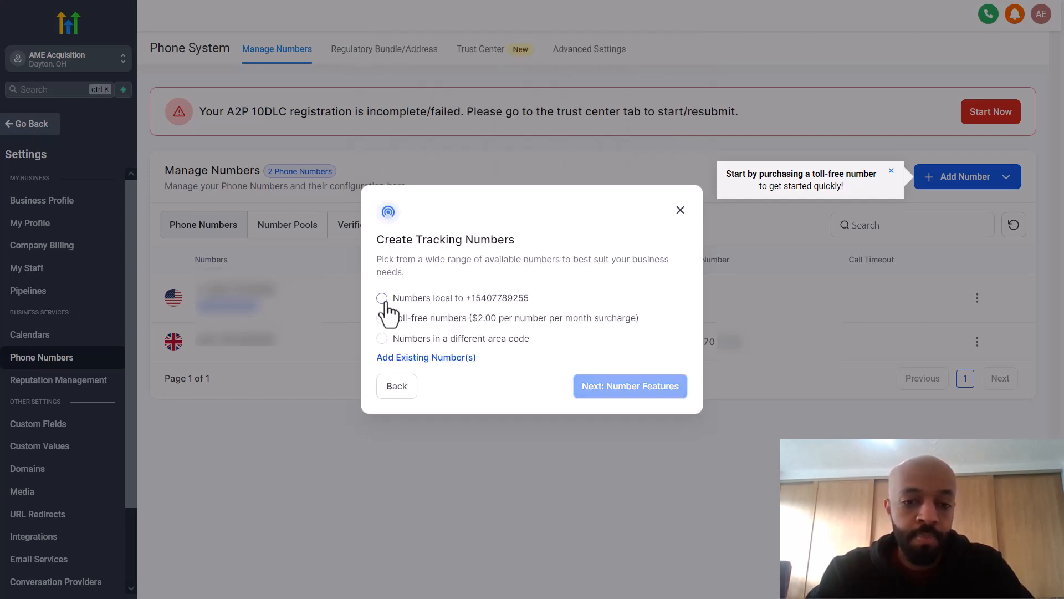
# Step: Find available tracking numbers in area code 540
pyautogui.click(388, 340)
pyautogui.click(389, 349)
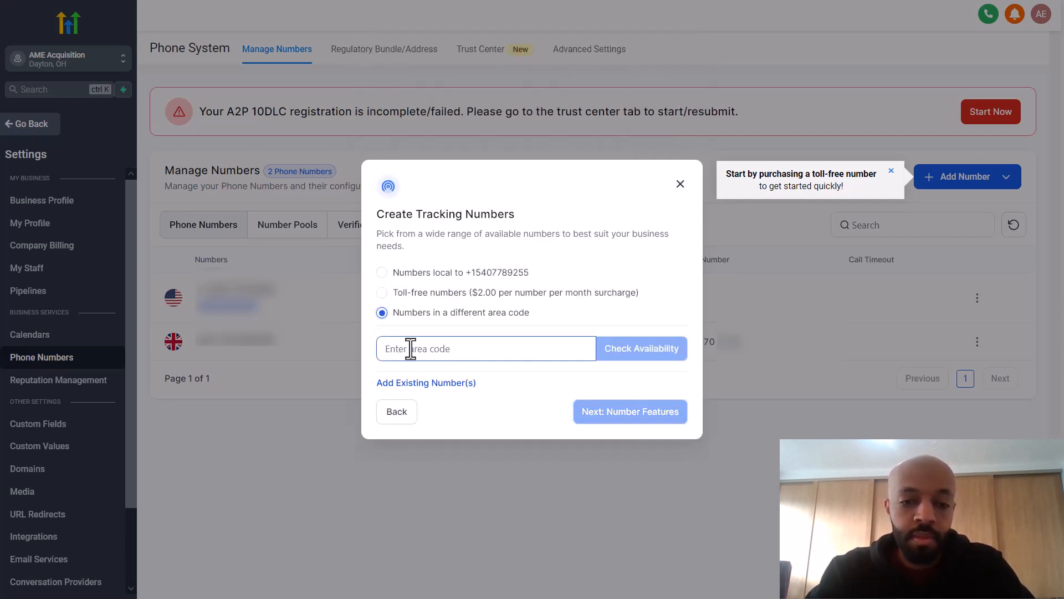
pyautogui.write('540')
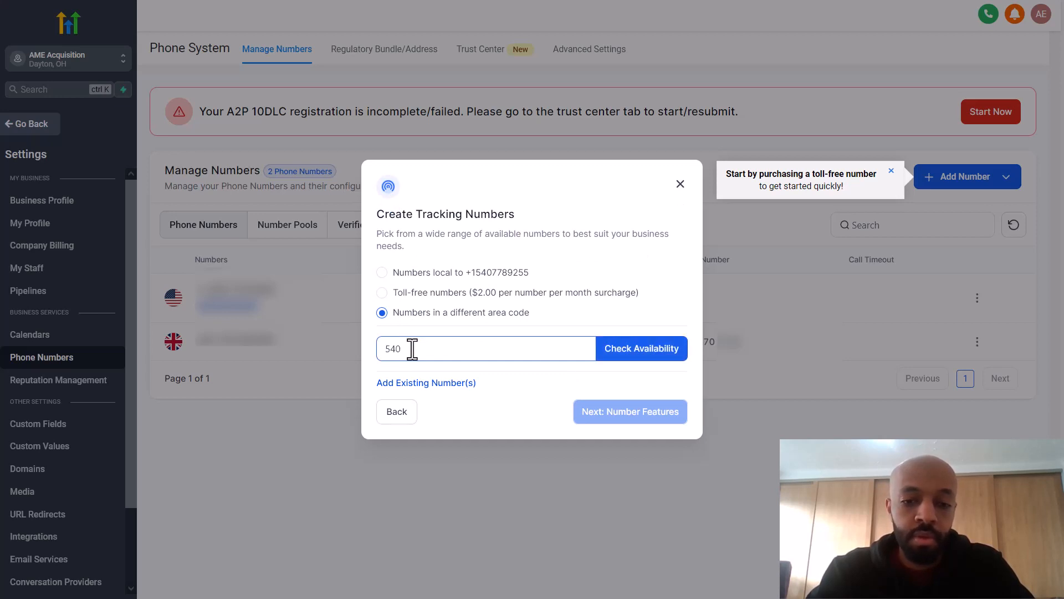
pyautogui.click(660, 349)
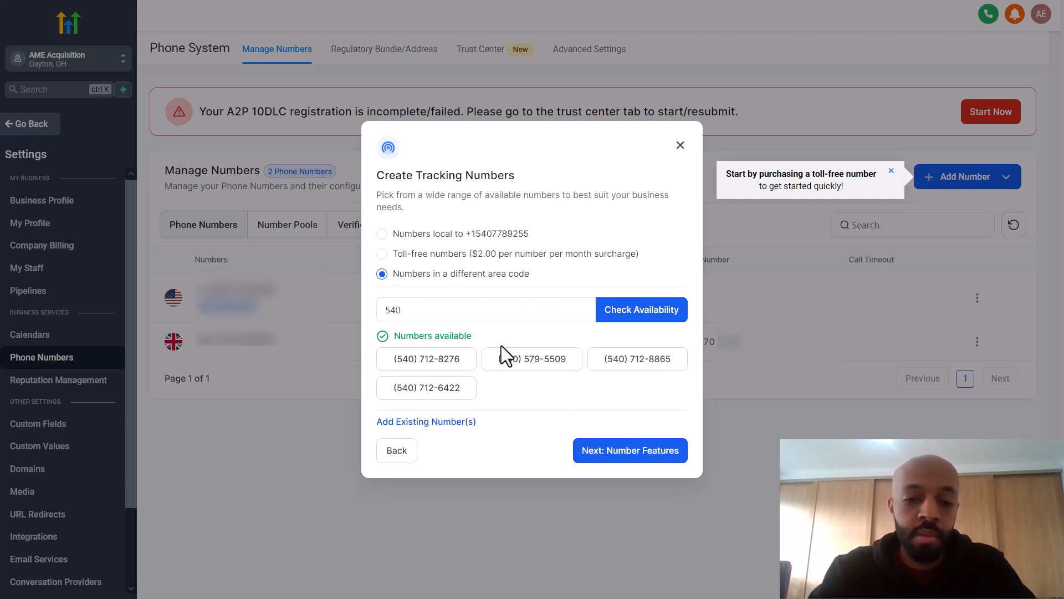
pyautogui.click(609, 458)
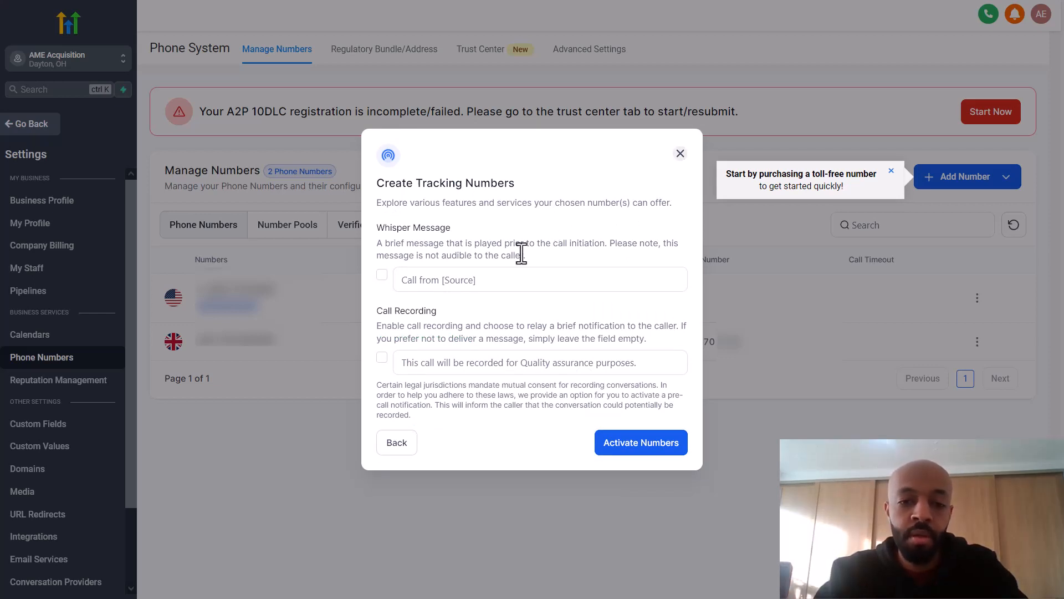
# Step: Enable the 'Call from Google Ad' whisper message and call recording with the default notice
pyautogui.click(411, 280)
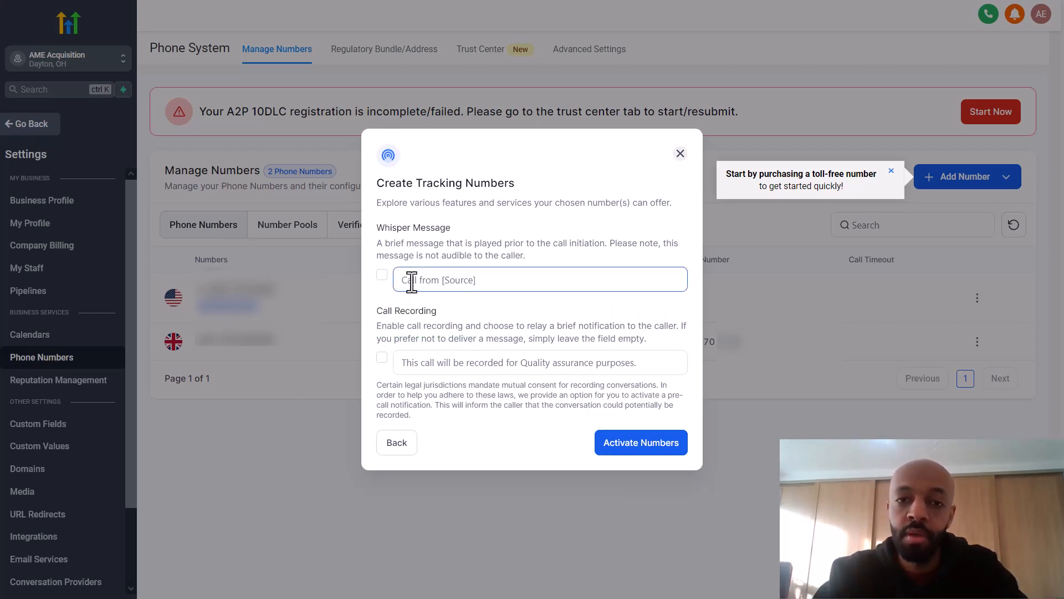
pyautogui.click(382, 275)
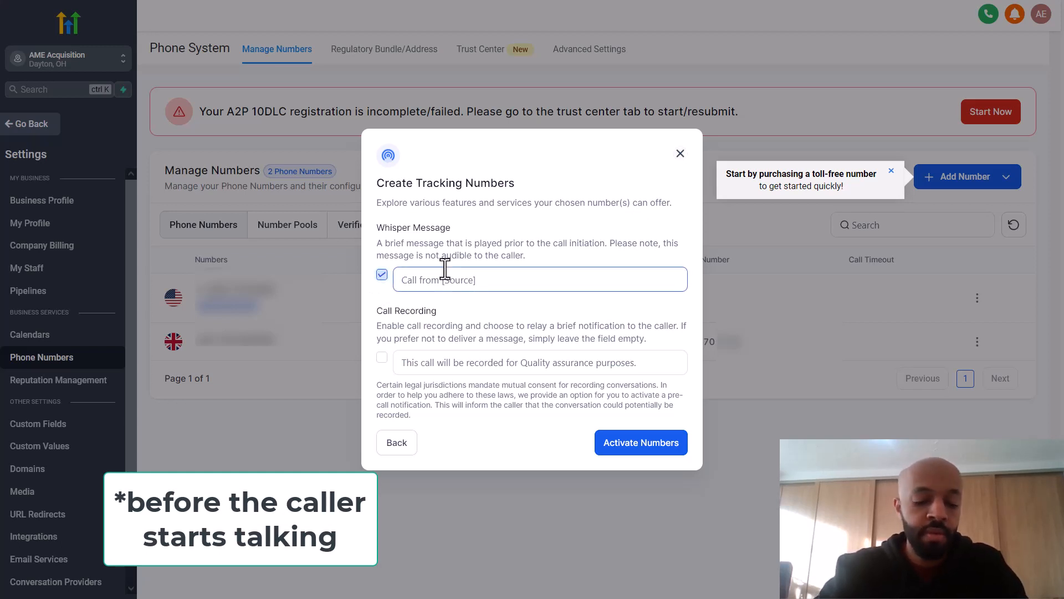
pyautogui.write('Call from')
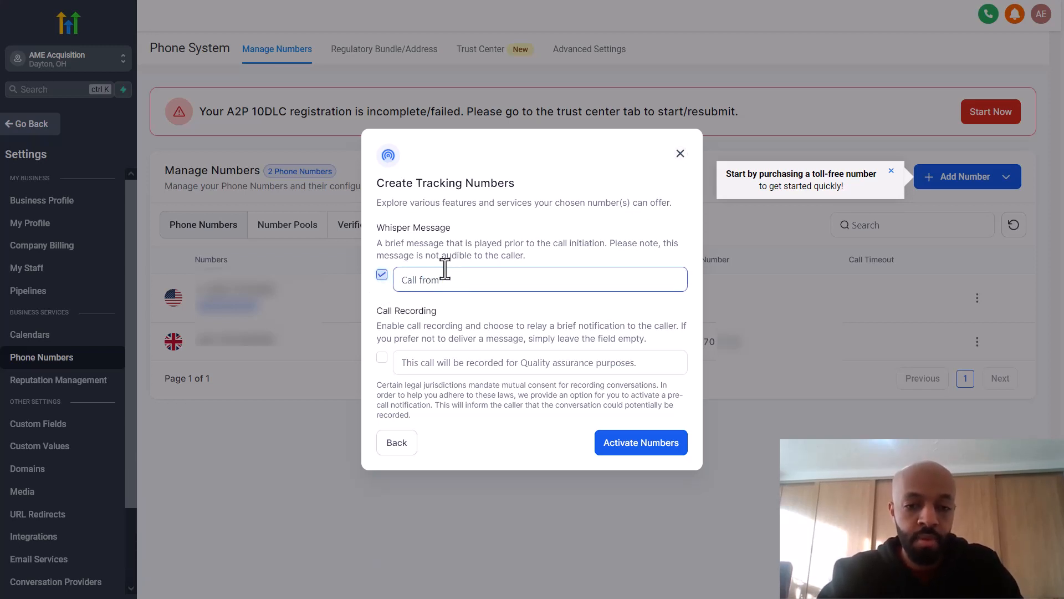
pyautogui.write(' Google Ad')
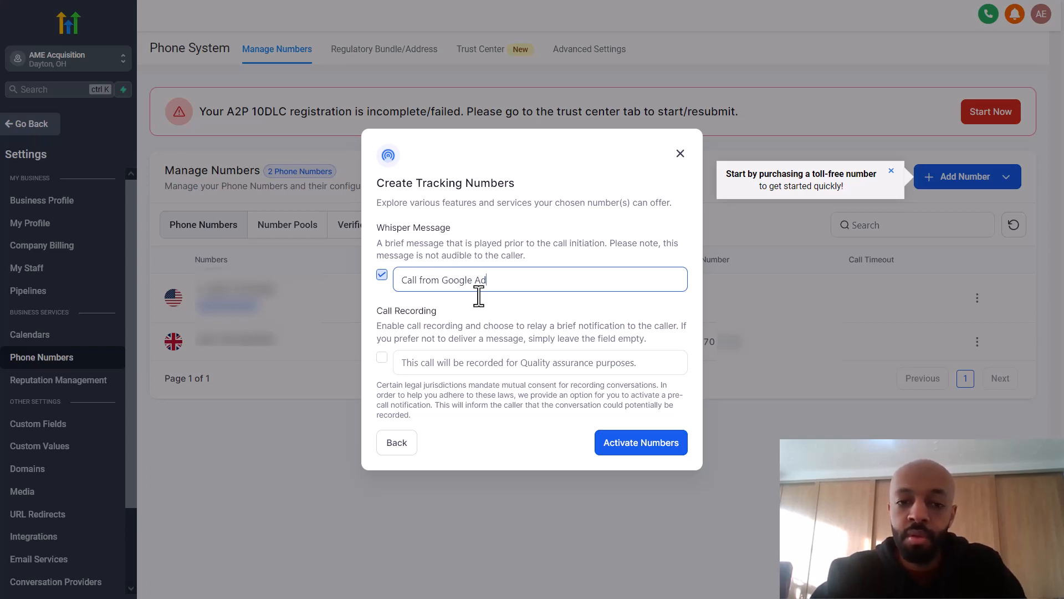
pyautogui.click(506, 308)
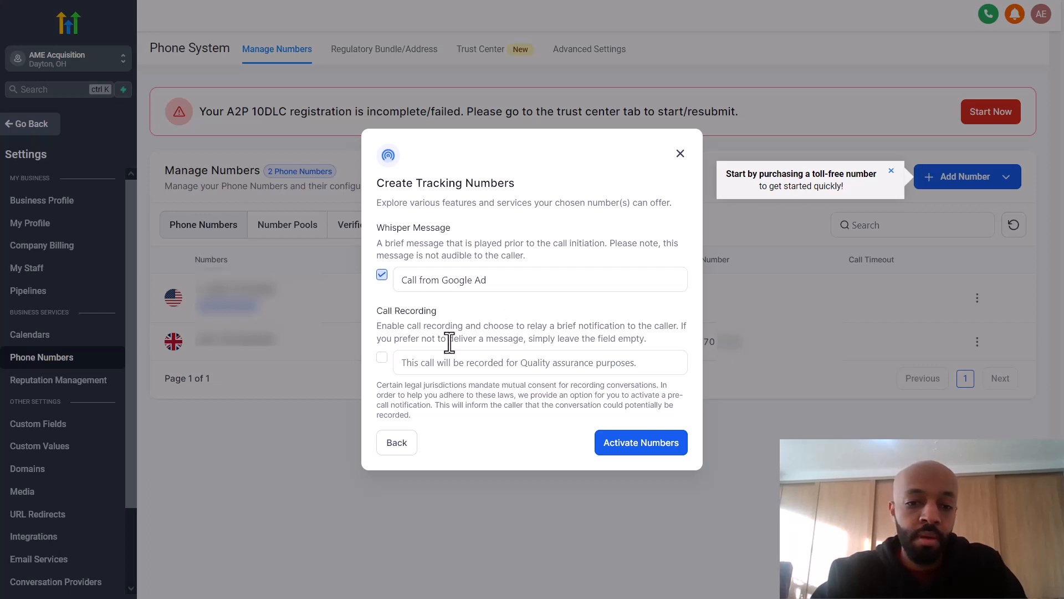
pyautogui.click(382, 359)
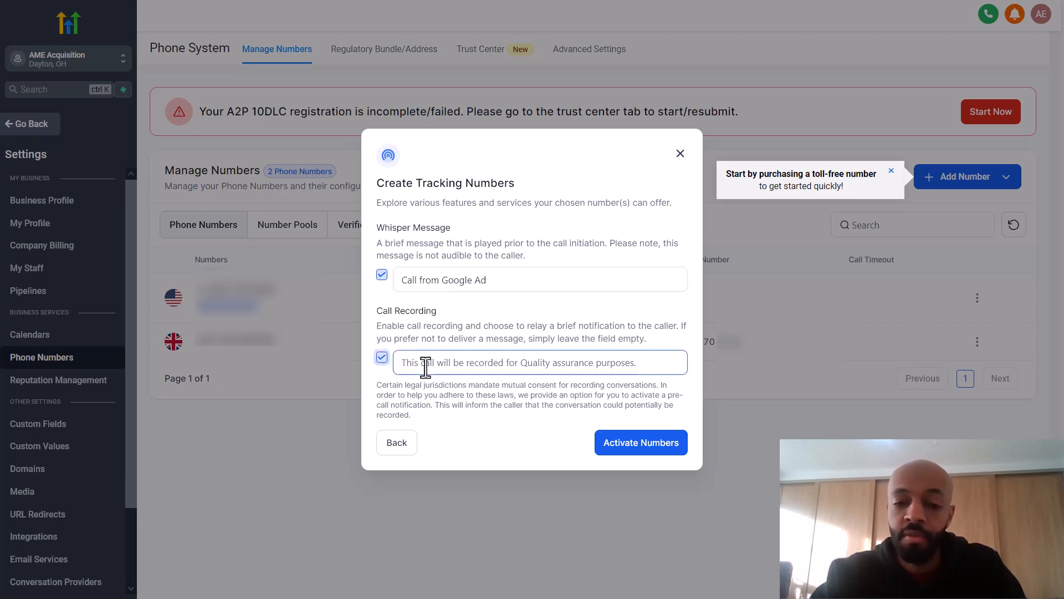
pyautogui.click(472, 379)
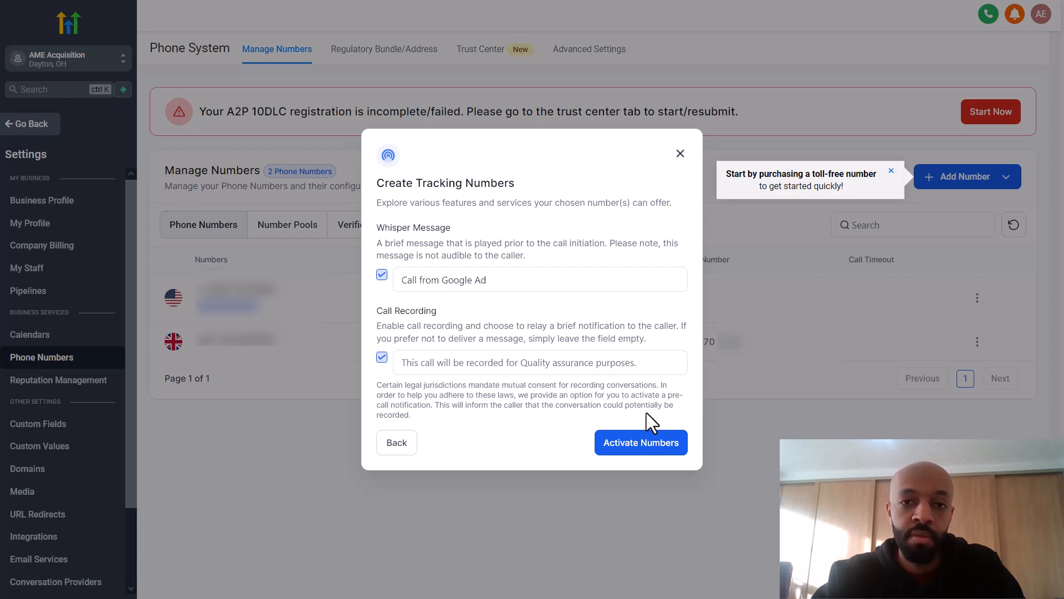
pyautogui.click(679, 154)
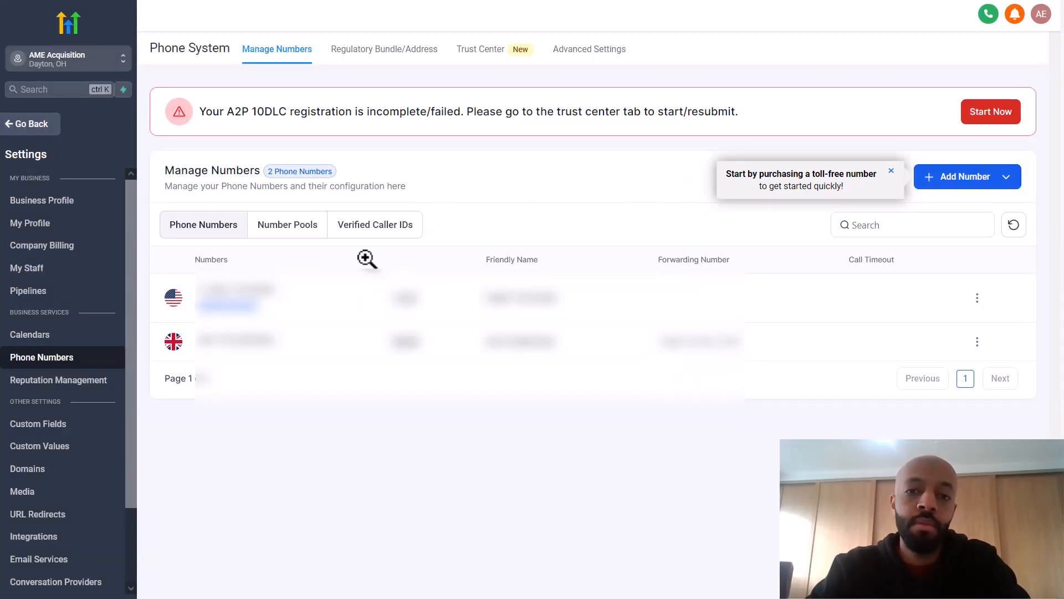
# Step: Check the empty Number Pools list and bring up the example pool-list image
pyautogui.click(302, 239)
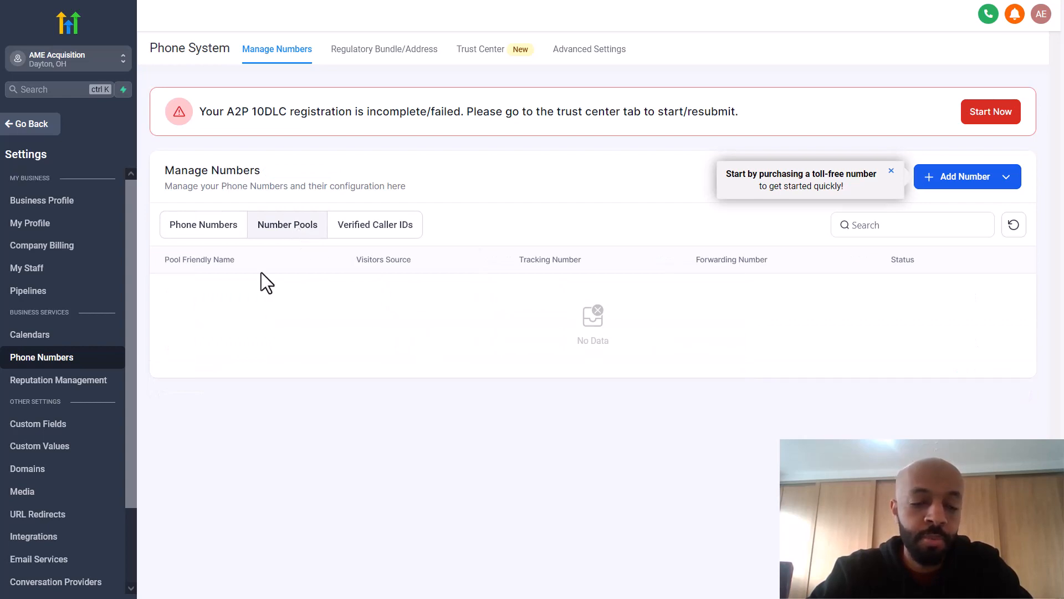
pyautogui.click(175, 2)
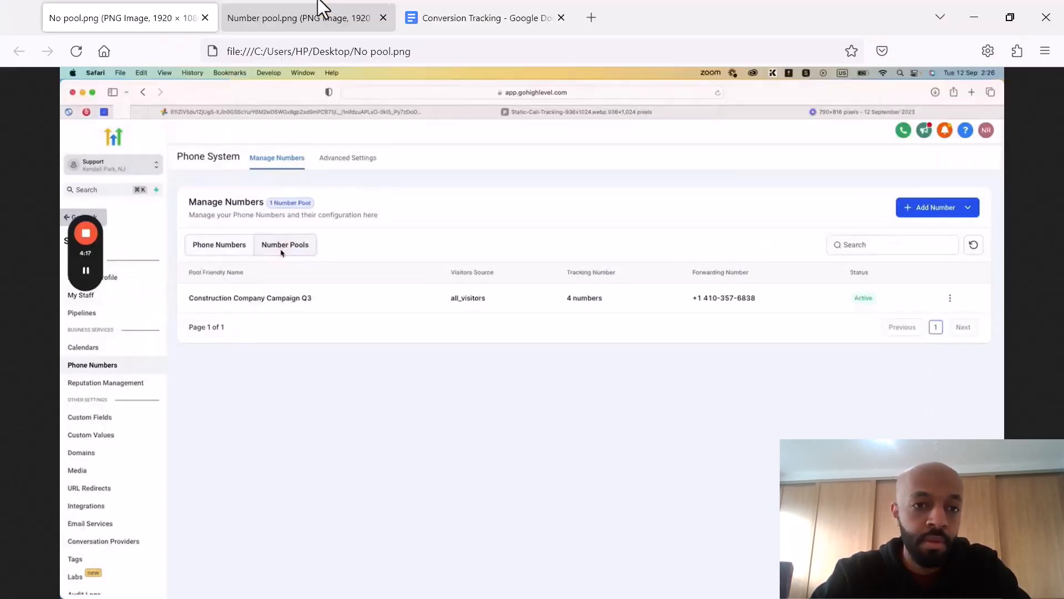
# Step: View the number pool example image, then leave Settings for the Sites Funnels list
pyautogui.click(320, 3)
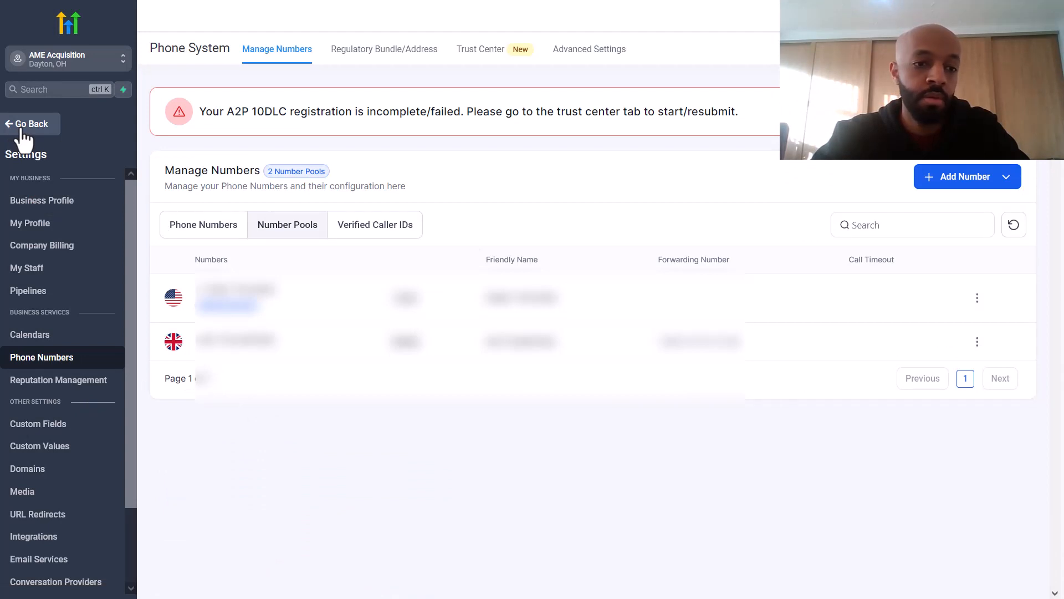
pyautogui.click(24, 125)
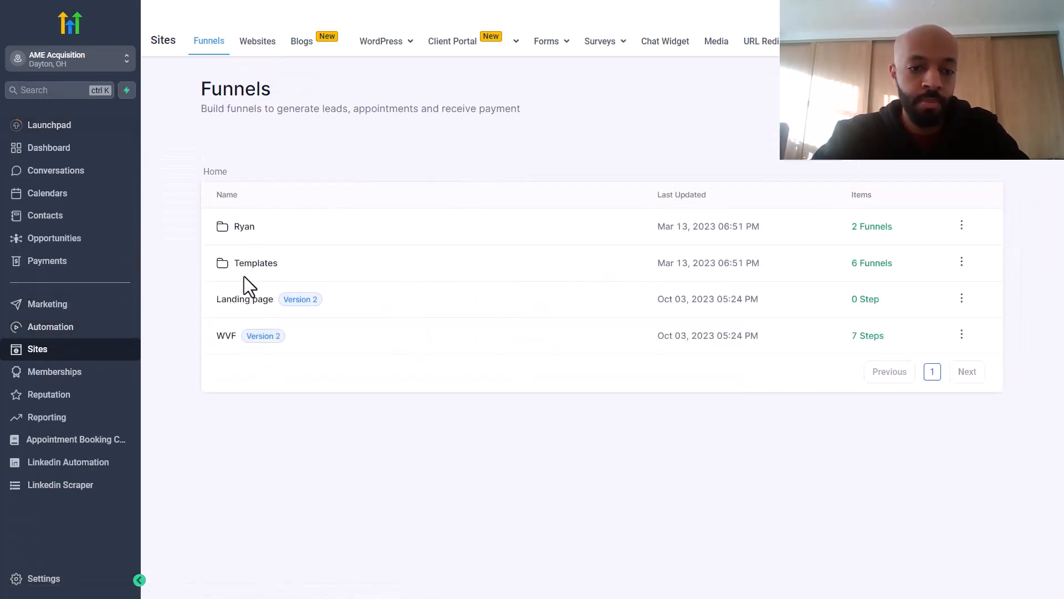
# Step: Open the Landing page funnel's Settings and inspect its empty body tracking code field
pyautogui.click(239, 300)
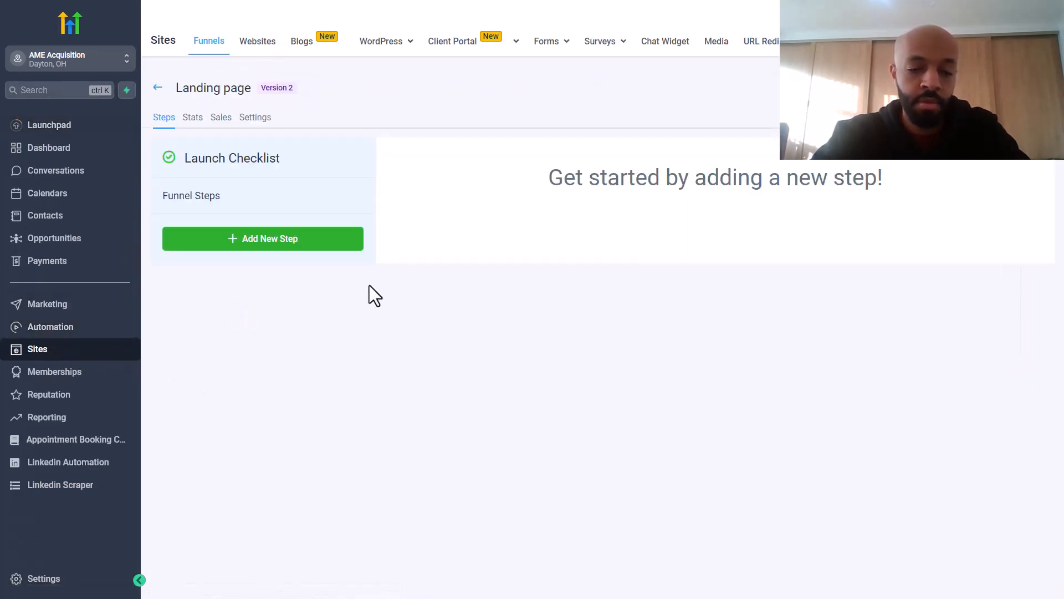
pyautogui.click(257, 120)
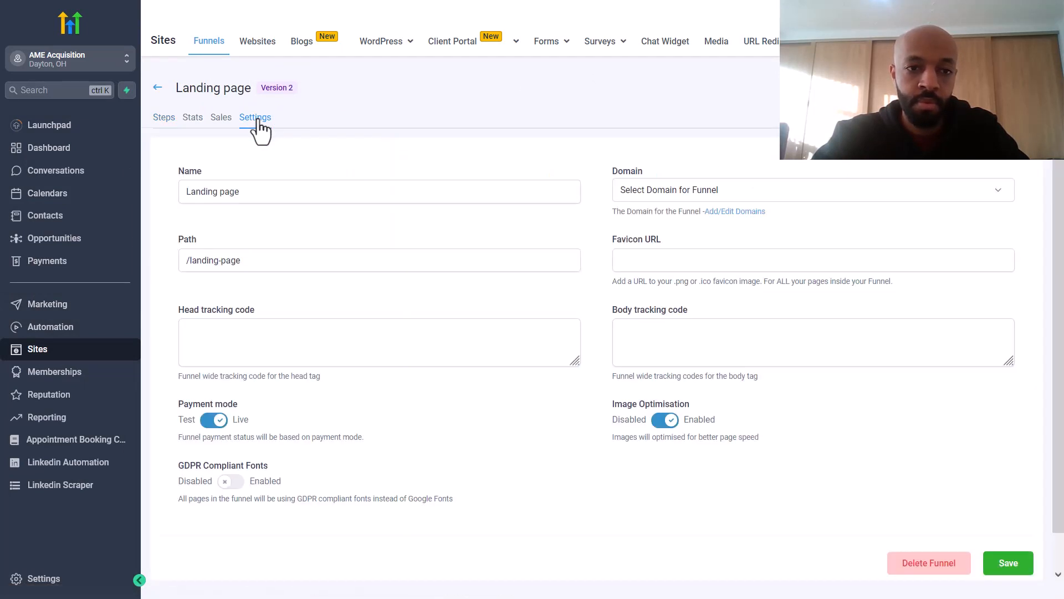
pyautogui.click(663, 328)
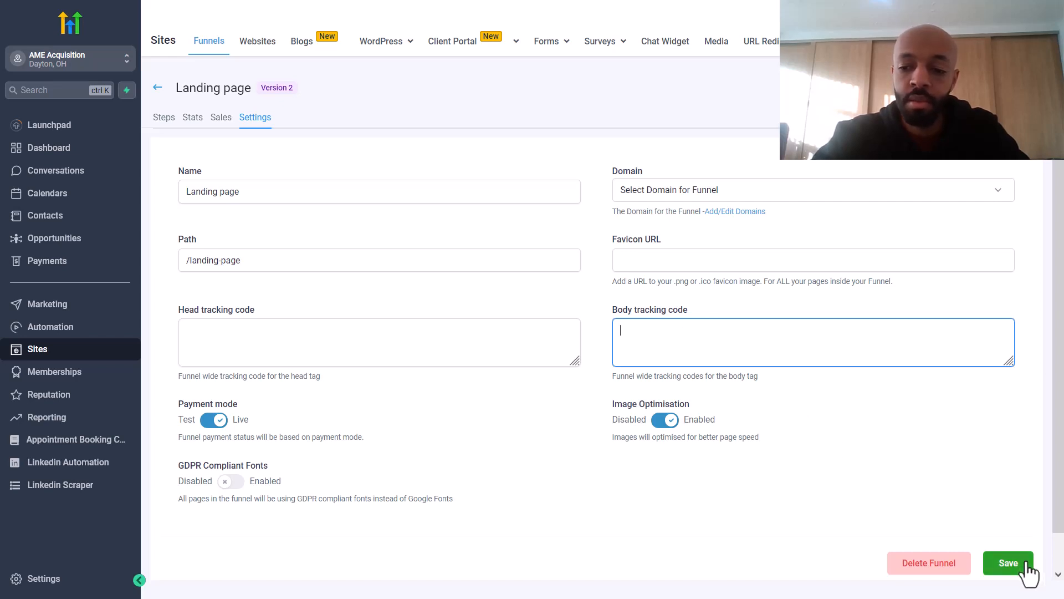
pyautogui.click(911, 490)
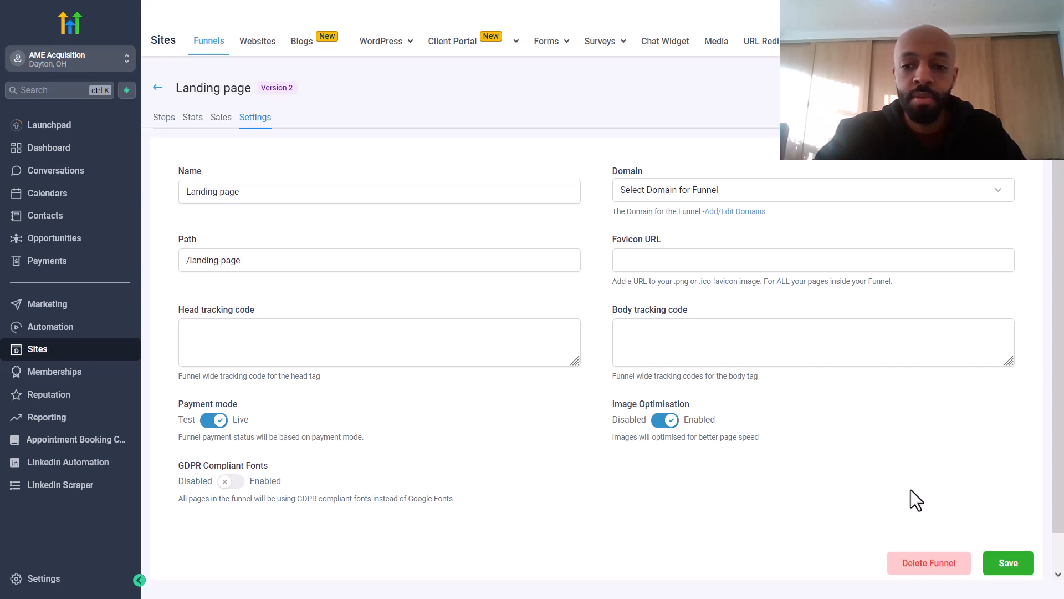
pyautogui.click(823, 333)
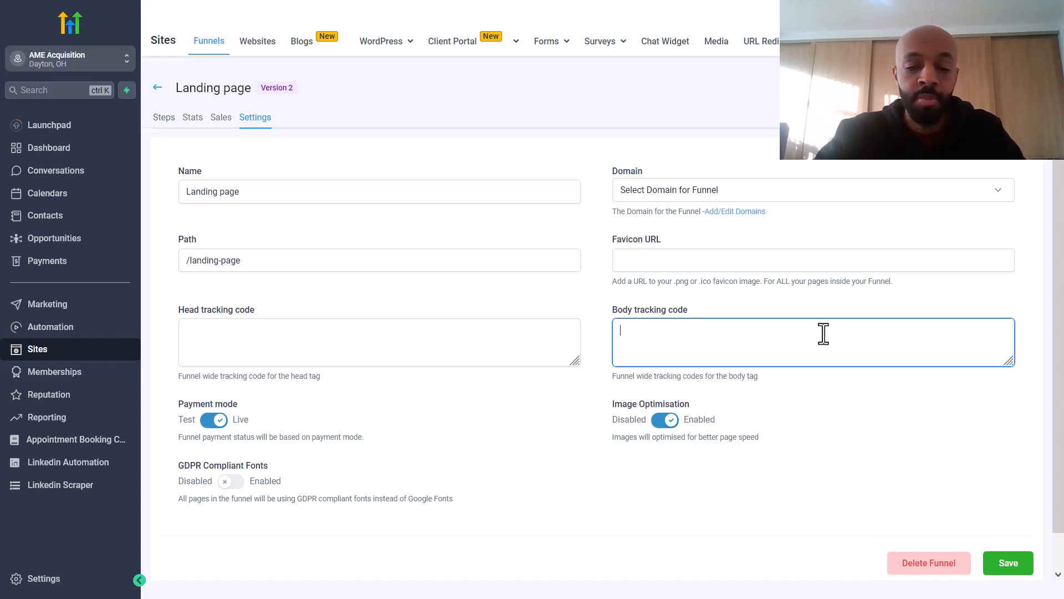
pyautogui.click(793, 384)
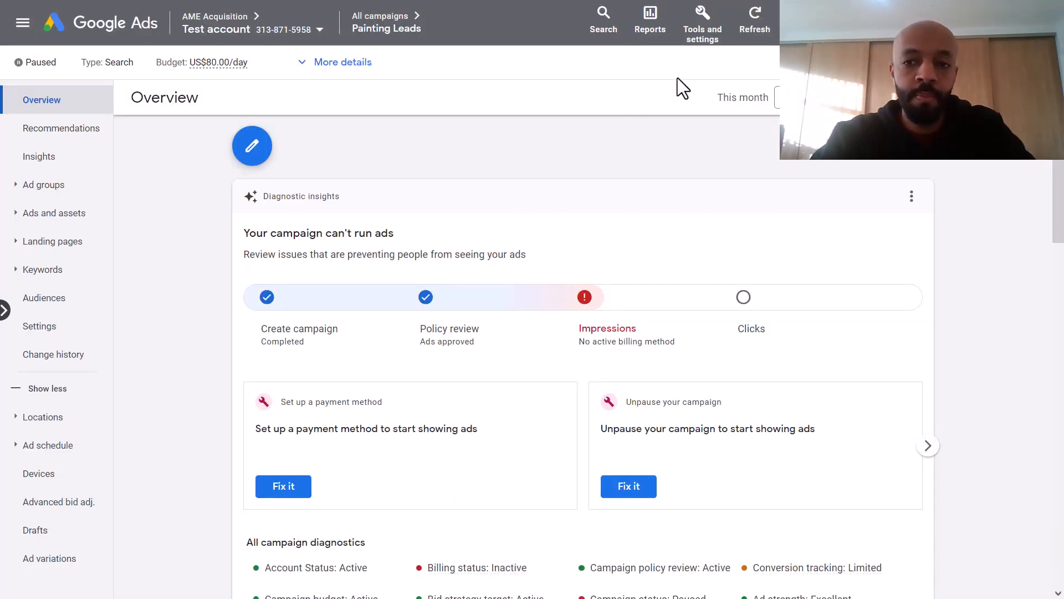
# Step: Start a new Phone calls conversion action that tracks calls from ads with call extensions
pyautogui.click(704, 40)
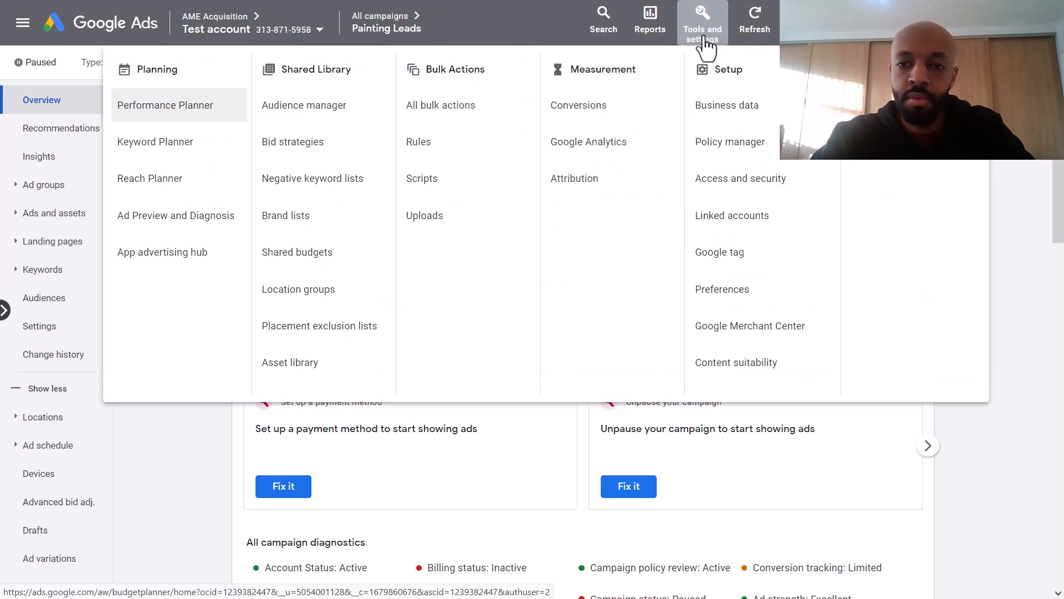
pyautogui.click(582, 109)
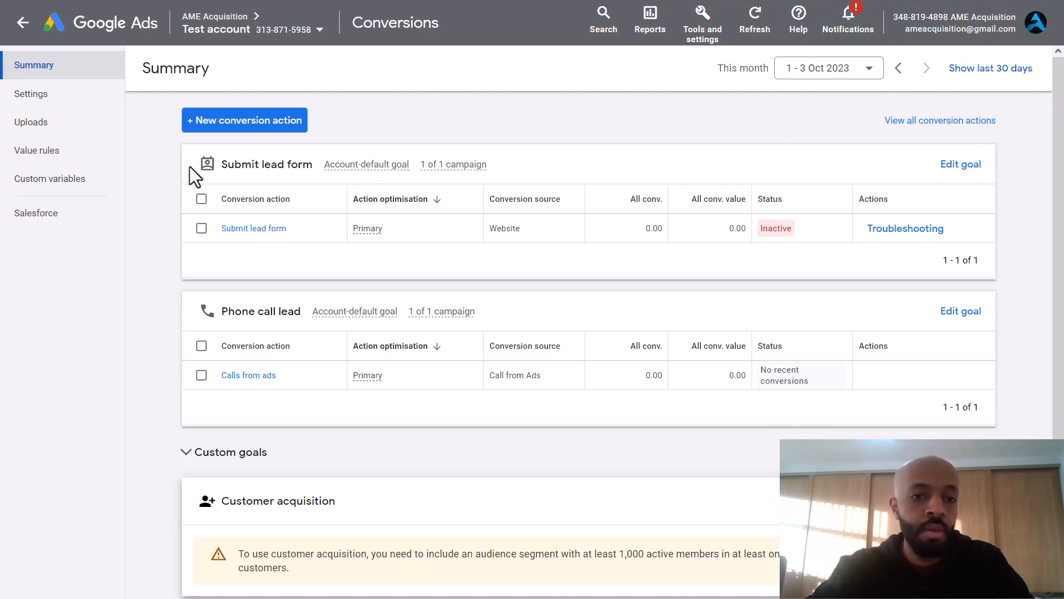
pyautogui.click(232, 121)
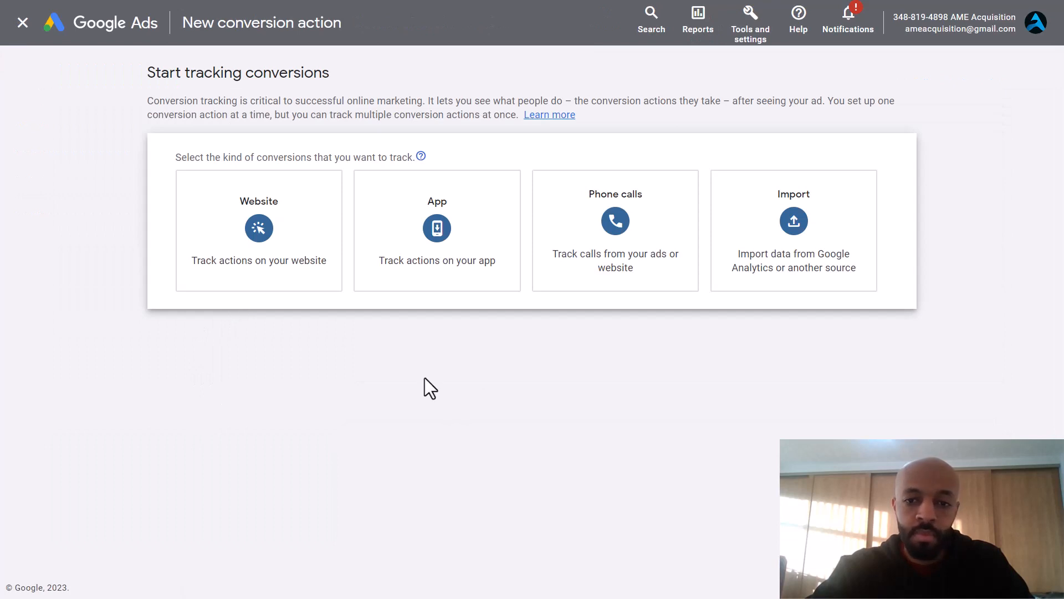
pyautogui.click(614, 222)
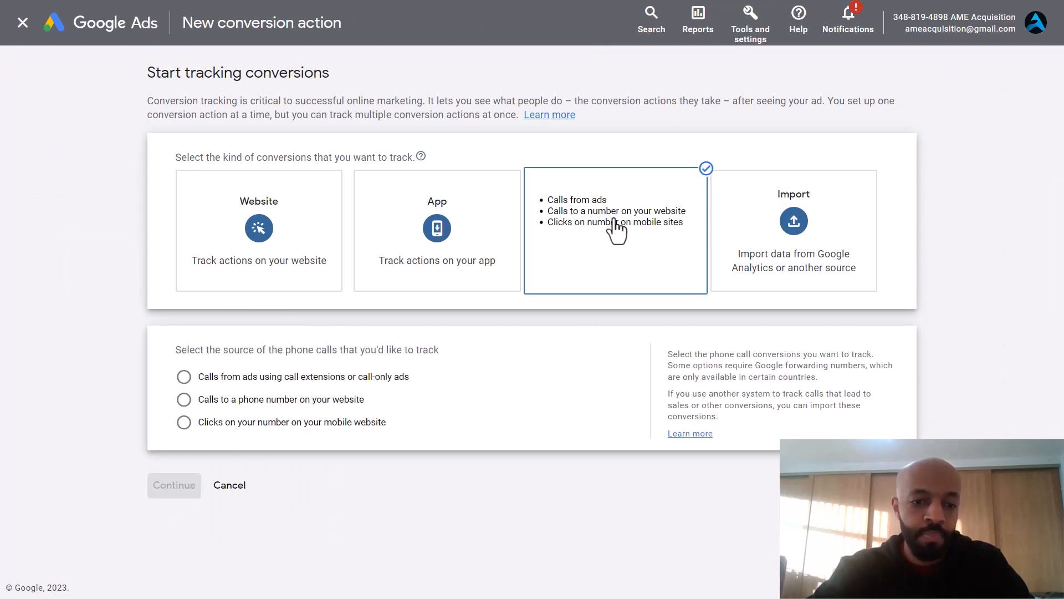
pyautogui.click(259, 381)
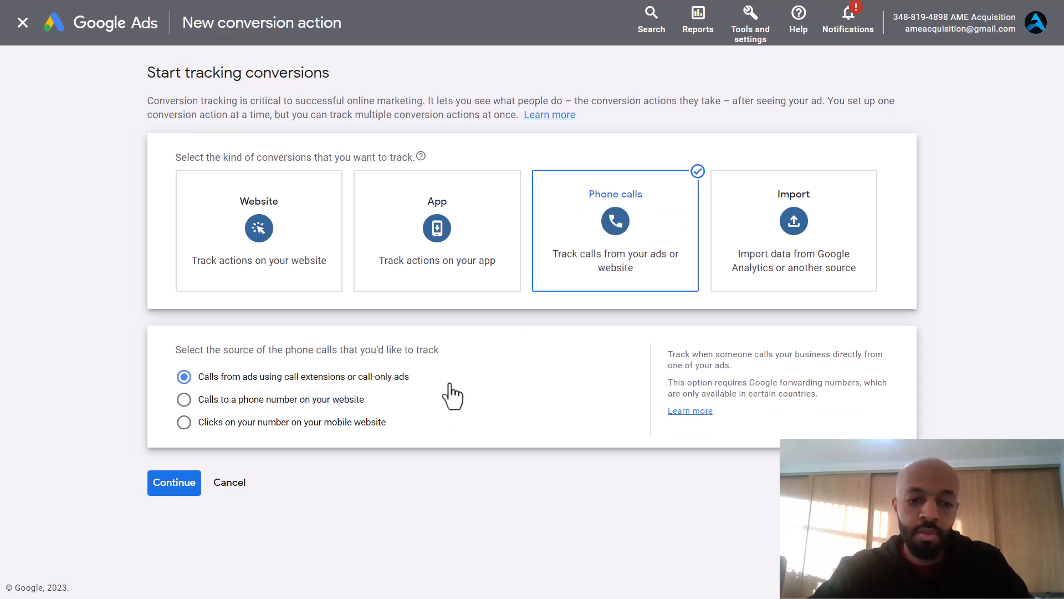
pyautogui.click(183, 481)
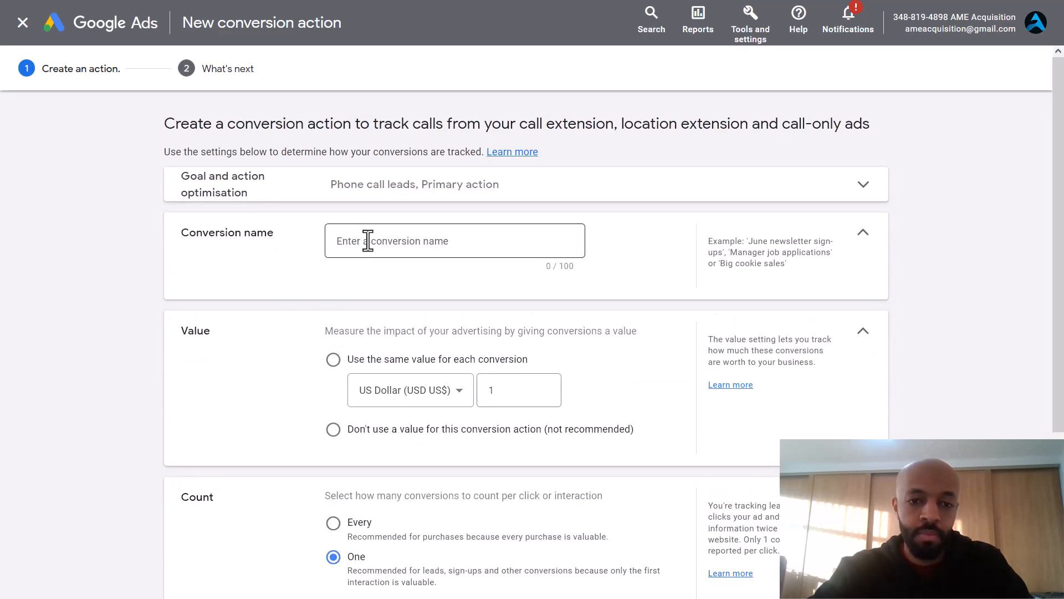
# Step: Name the conversion Mobile Click To Call Extension, with no value, counted once per click
pyautogui.click(369, 241)
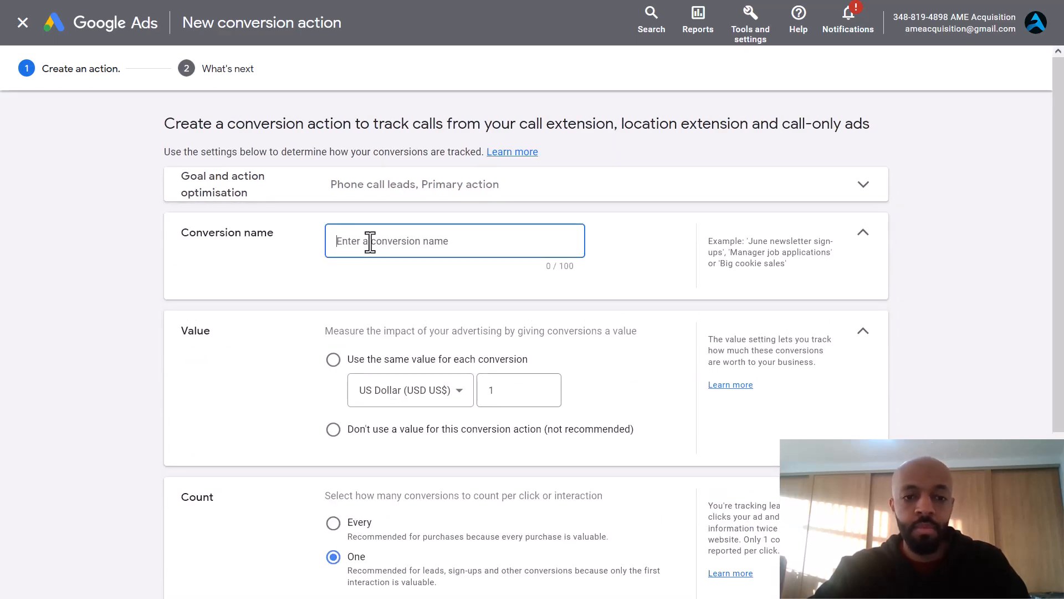
pyautogui.write('Mobile Click To Call Extension')
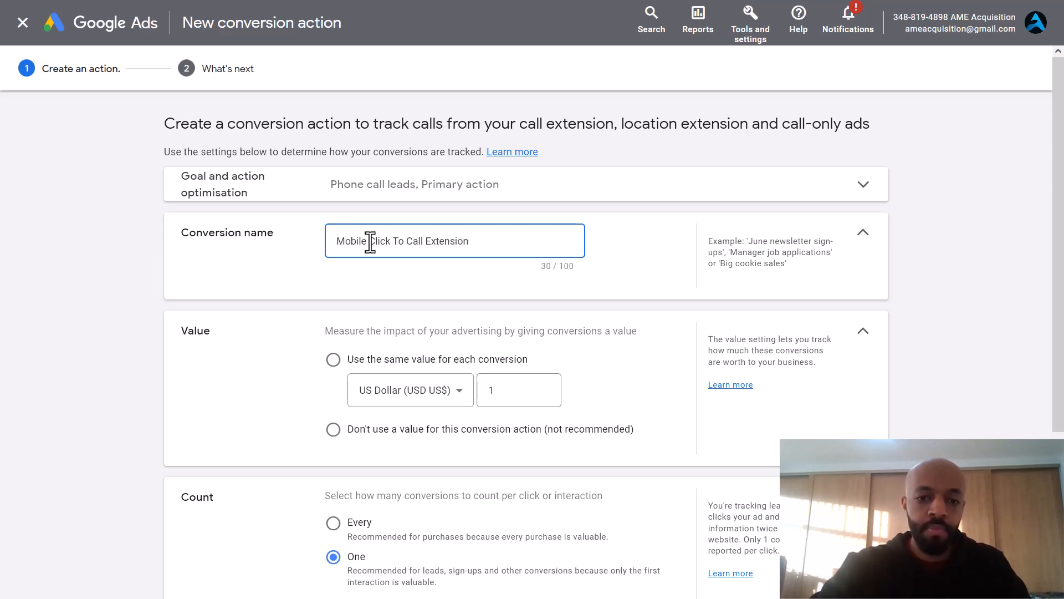
pyautogui.scroll(-2, 370, 243)
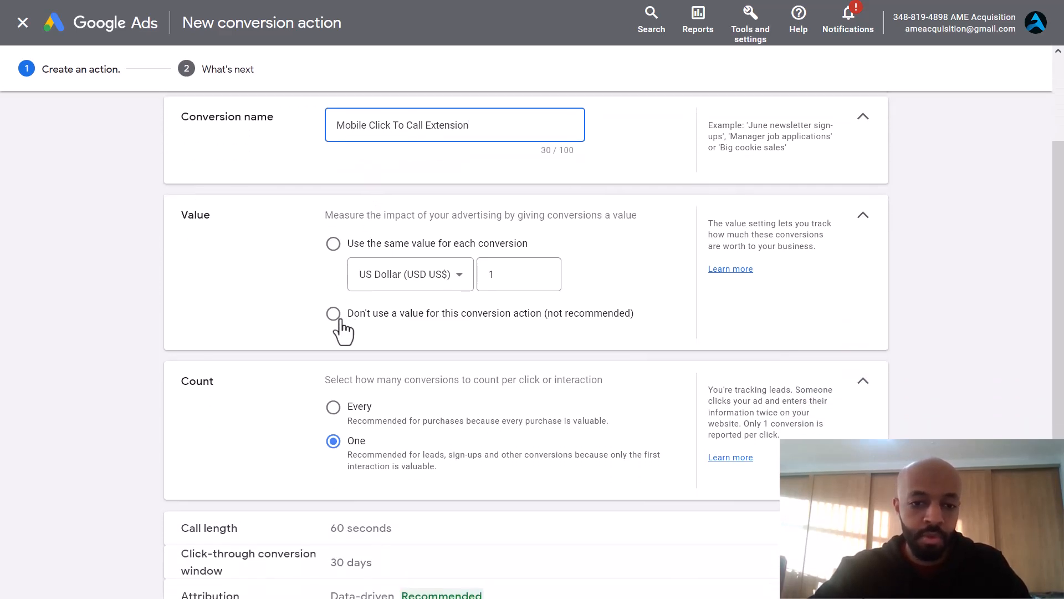
pyautogui.click(335, 316)
pyautogui.scroll(-2, 240, 286)
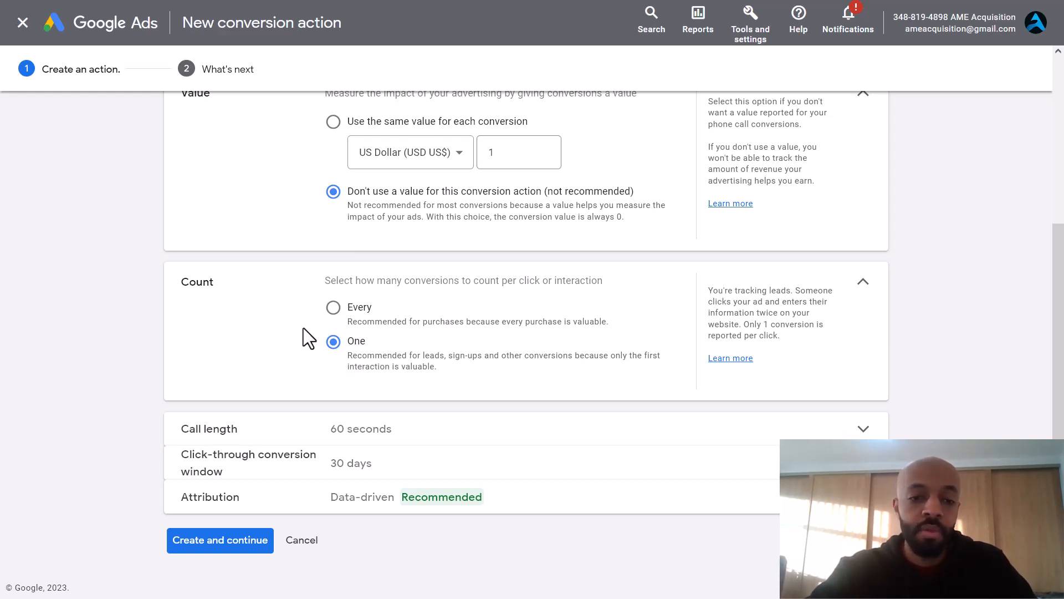
pyautogui.click(334, 312)
pyautogui.click(334, 342)
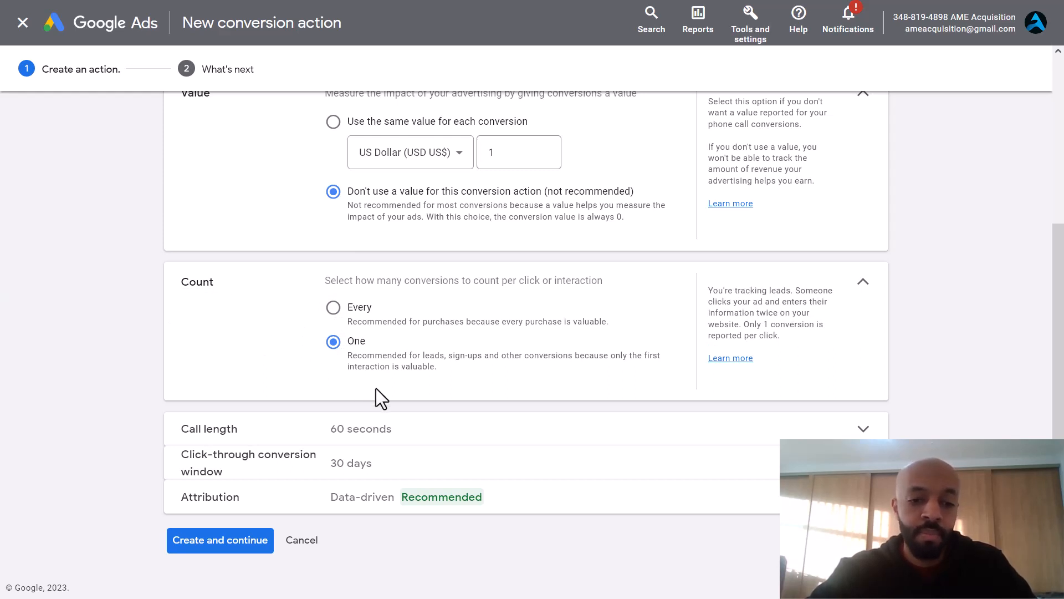
# Step: Keep the 60-second call length and create the conversion action
pyautogui.click(416, 438)
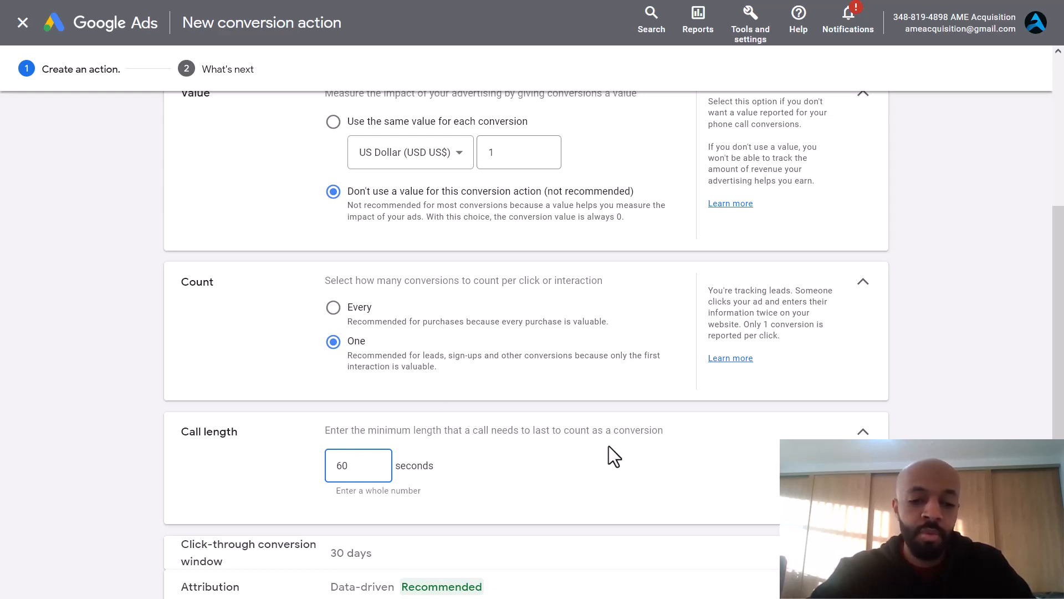
pyautogui.click(601, 458)
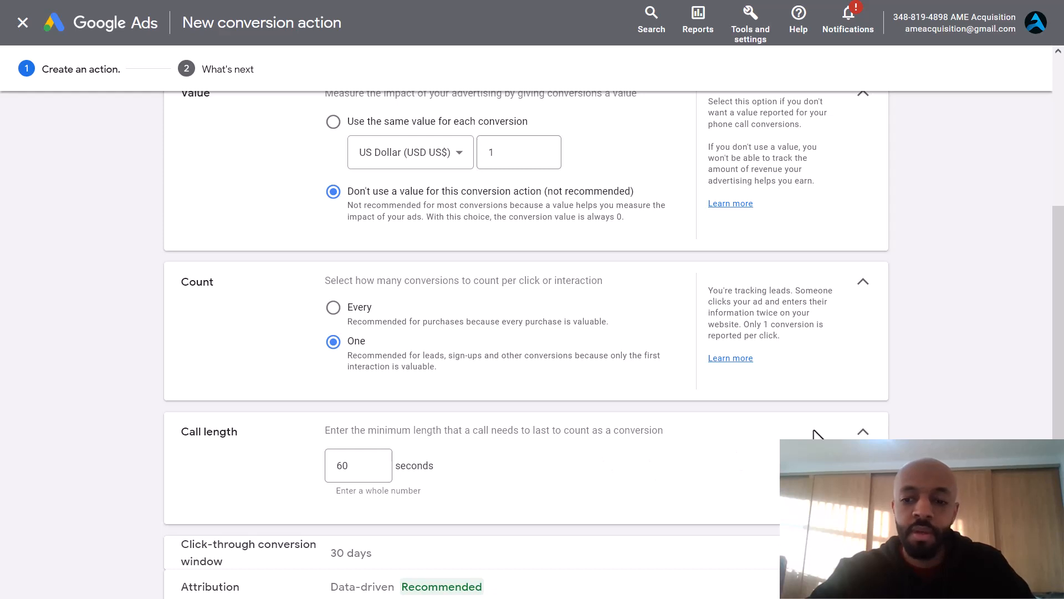
pyautogui.click(864, 433)
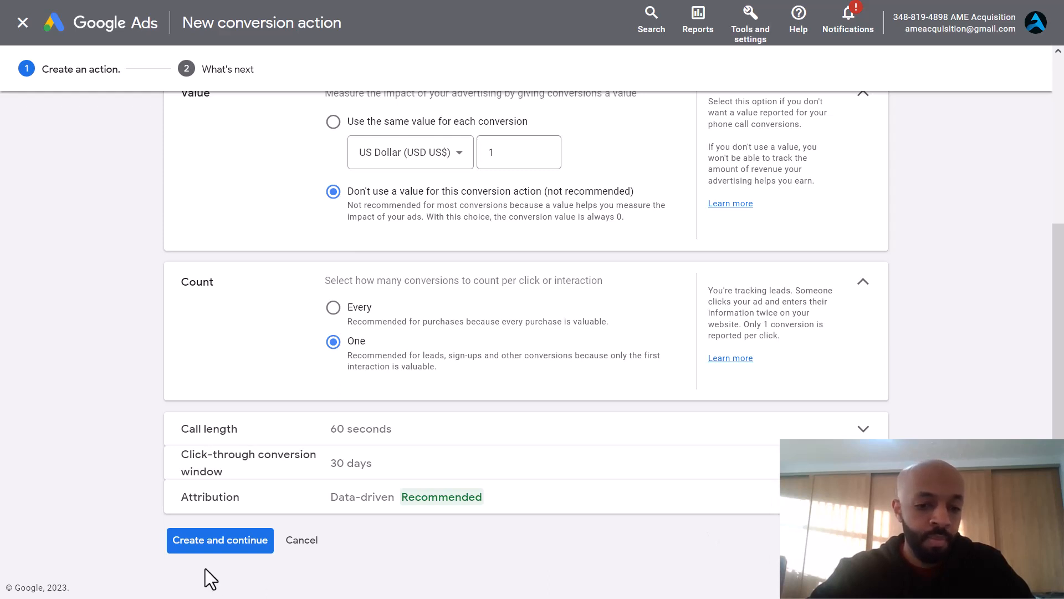
pyautogui.click(235, 542)
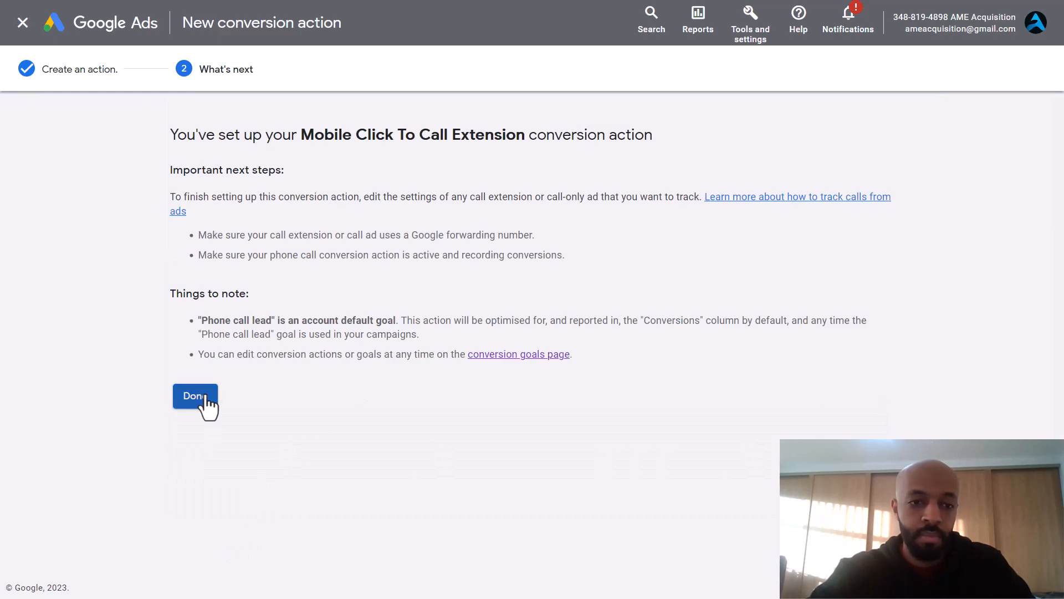
pyautogui.click(195, 396)
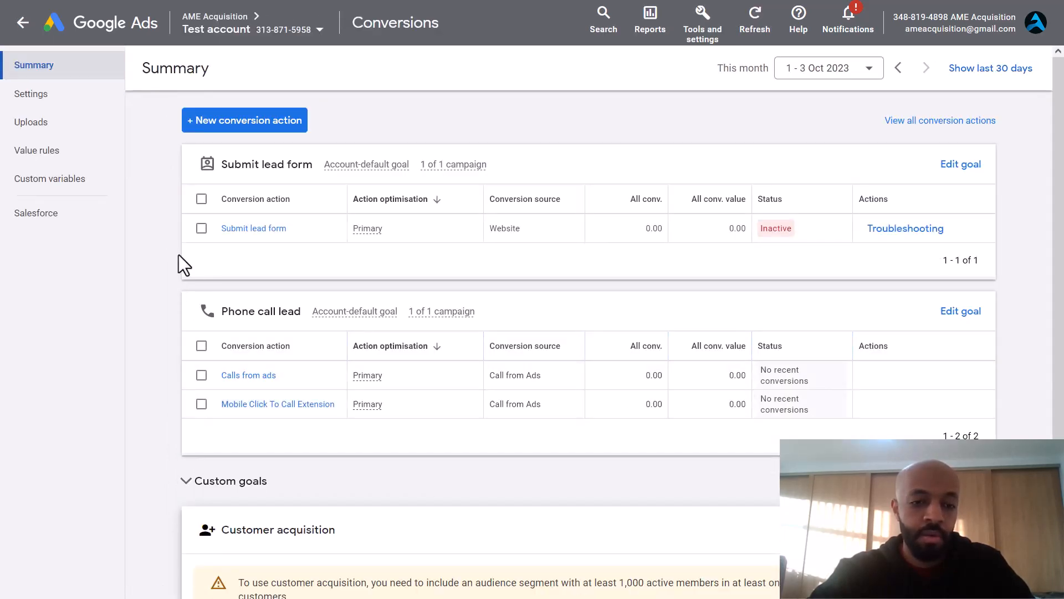
# Step: Start a new conversion action importing click conversions from other data sources or CRMs
pyautogui.click(233, 128)
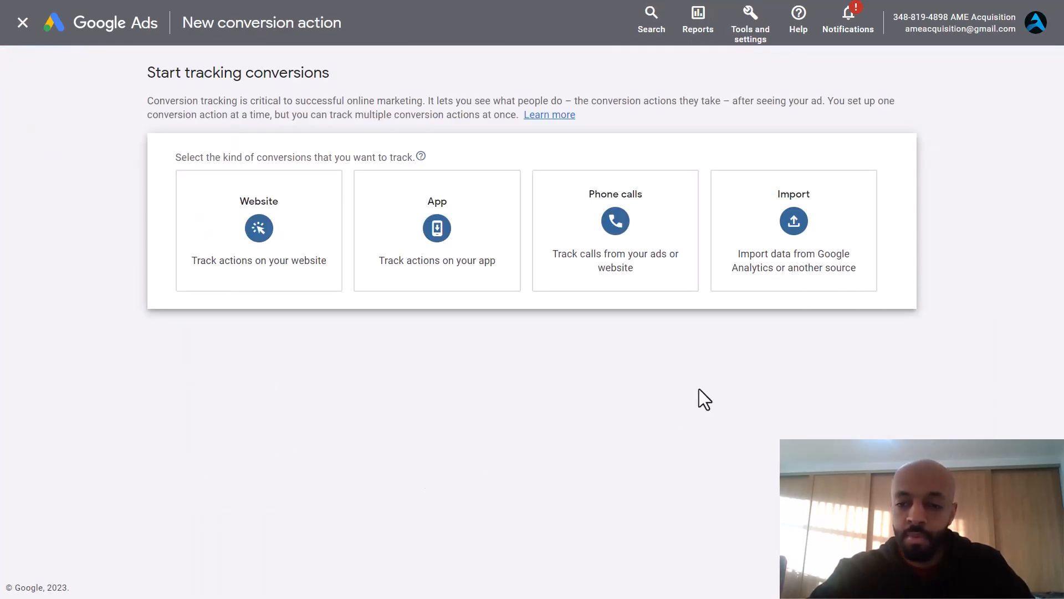
pyautogui.click(804, 240)
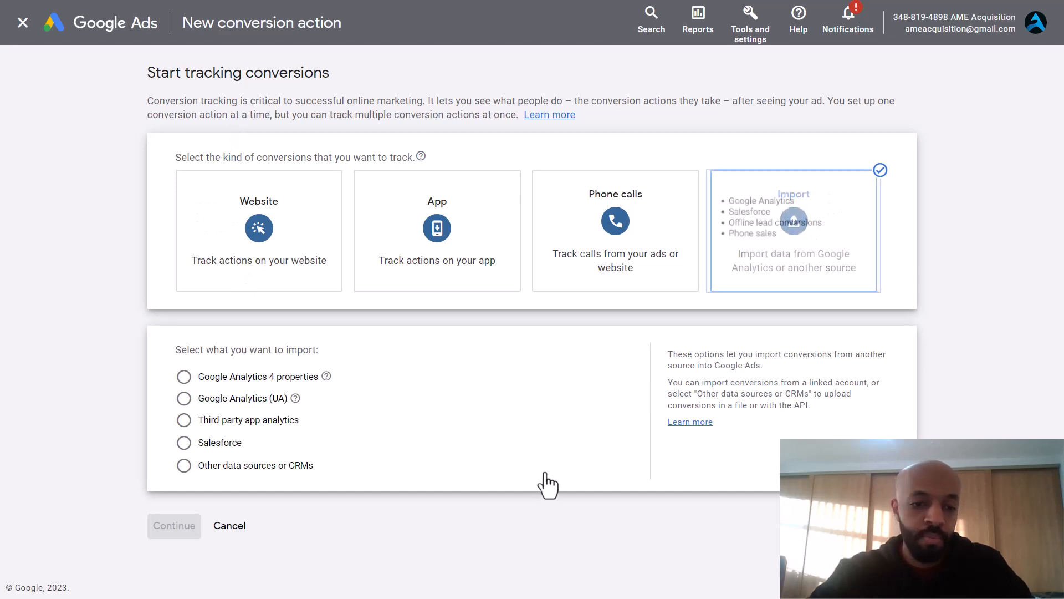
pyautogui.click(265, 467)
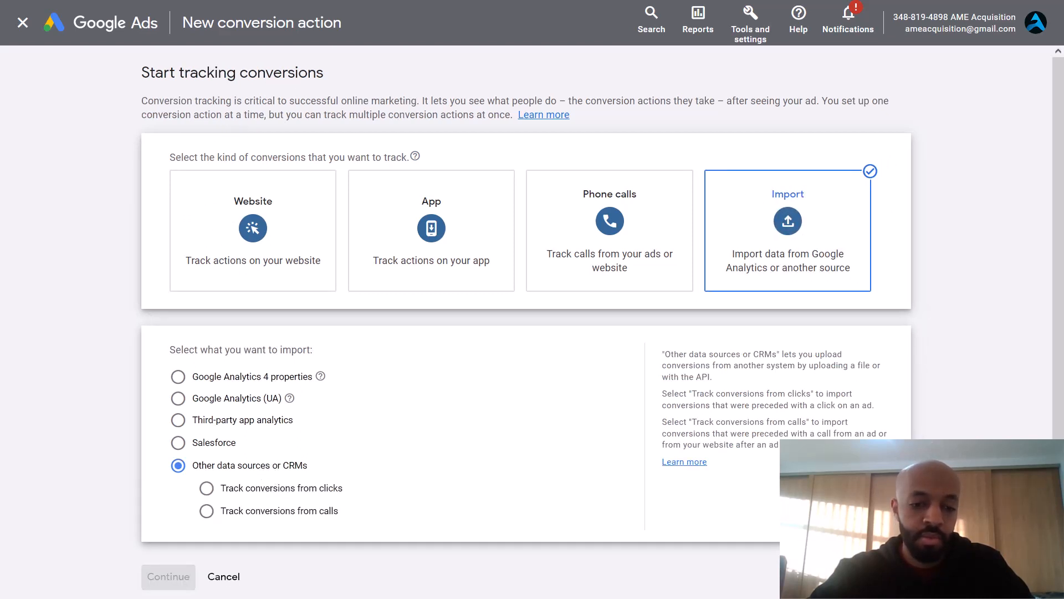
pyautogui.click(208, 511)
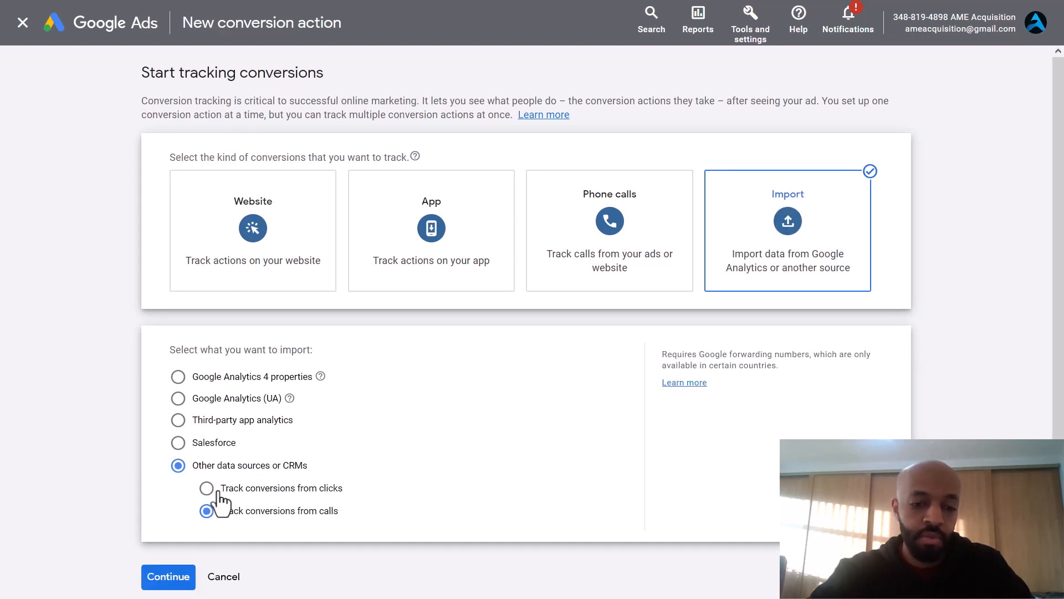
pyautogui.click(215, 489)
pyautogui.click(162, 580)
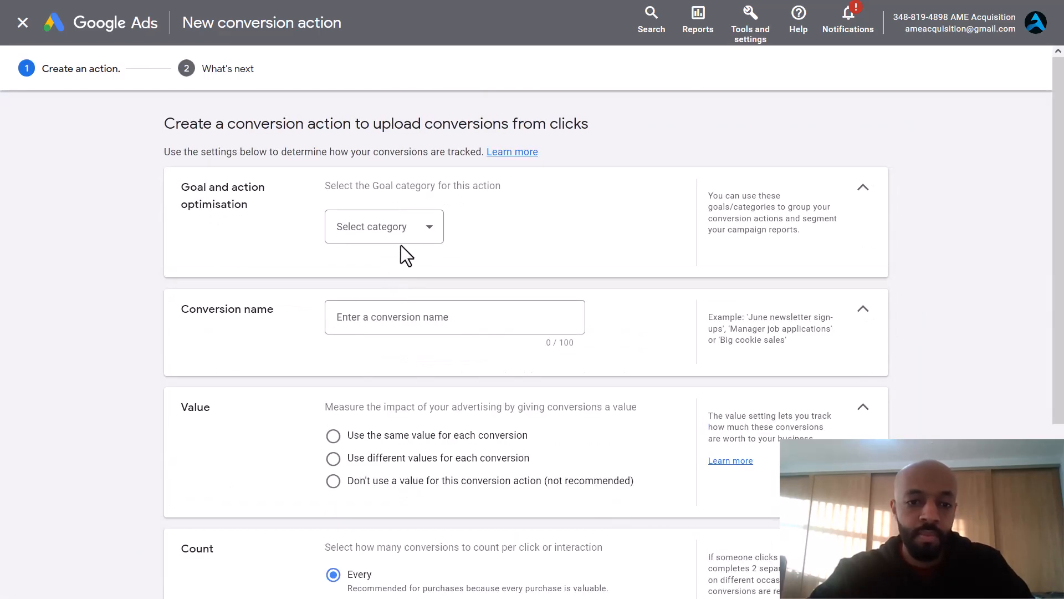
# Step: Set the goal category to Converted lead and name the action Landing Page Phone Call
pyautogui.click(403, 235)
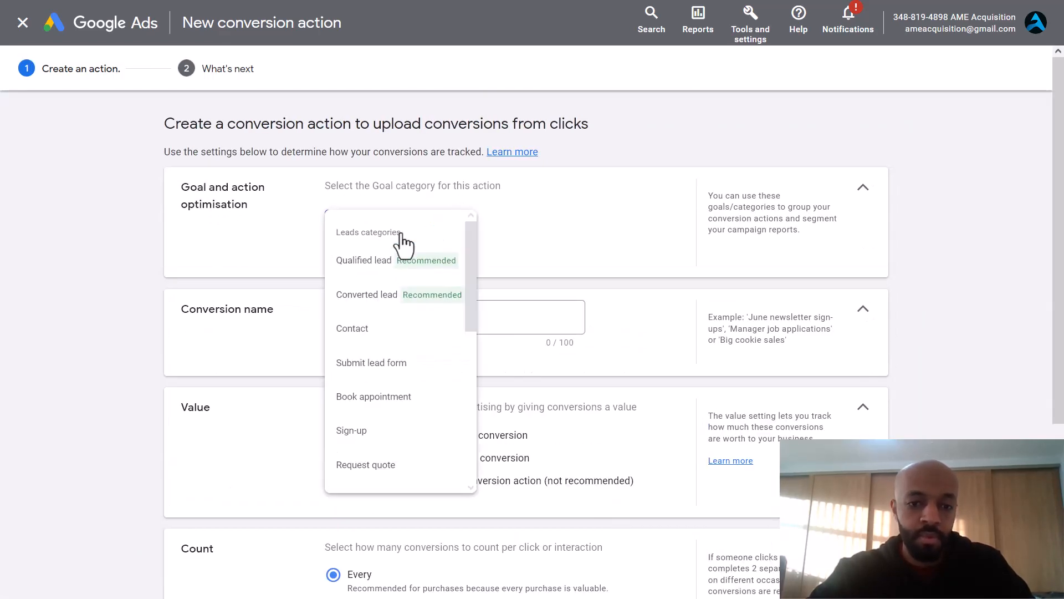
pyautogui.click(382, 294)
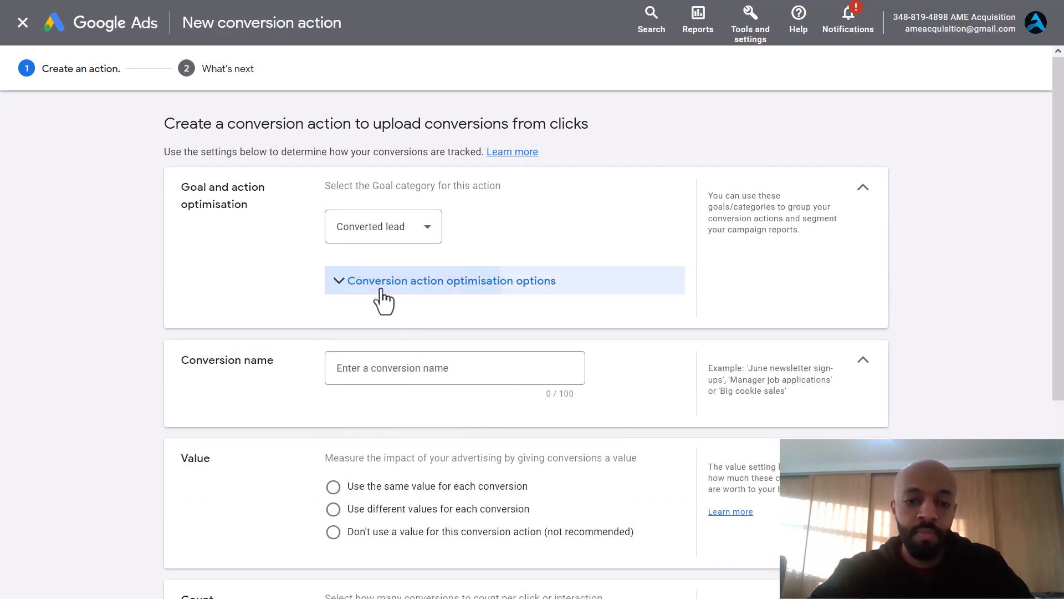
pyautogui.click(381, 289)
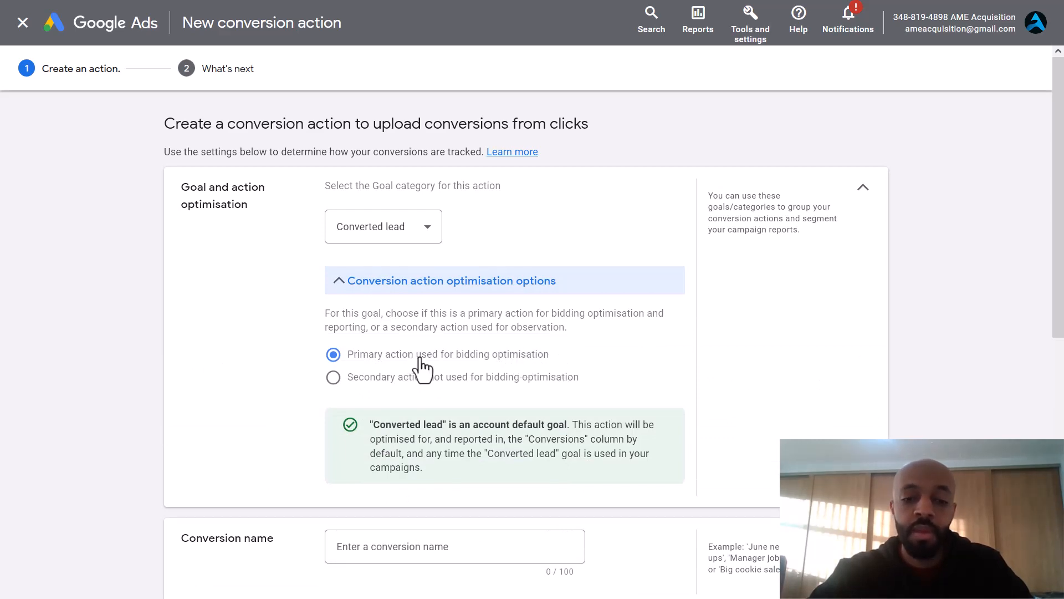
pyautogui.click(388, 287)
pyautogui.click(378, 363)
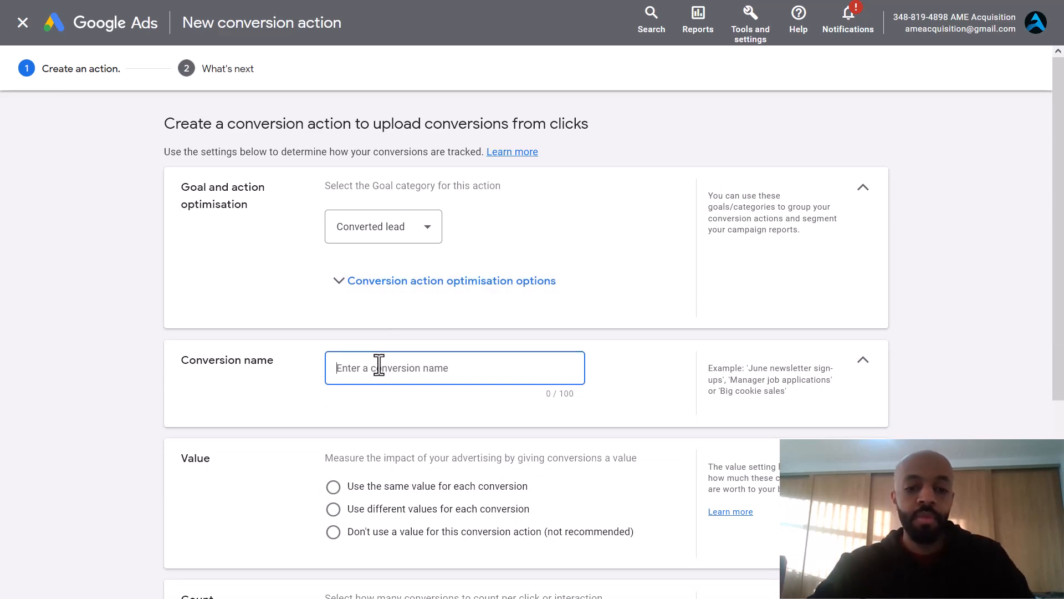
pyautogui.write('Land')
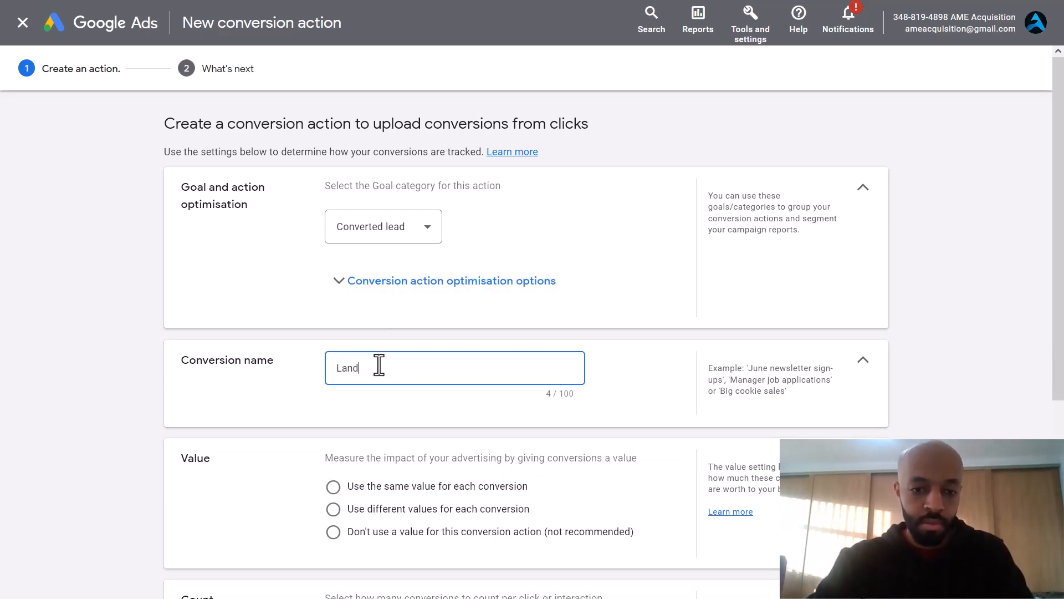
pyautogui.write('ing Page Phone Call')
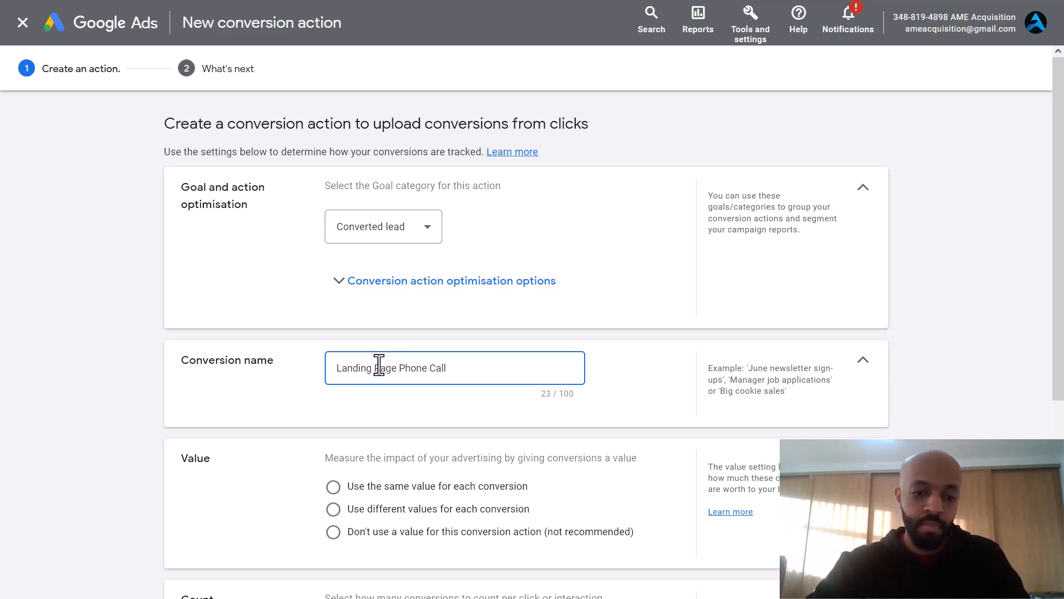
# Step: Assign no value, count one per click, set a 60-day window, and create the action
pyautogui.scroll(-3, 379, 365)
pyautogui.click(334, 344)
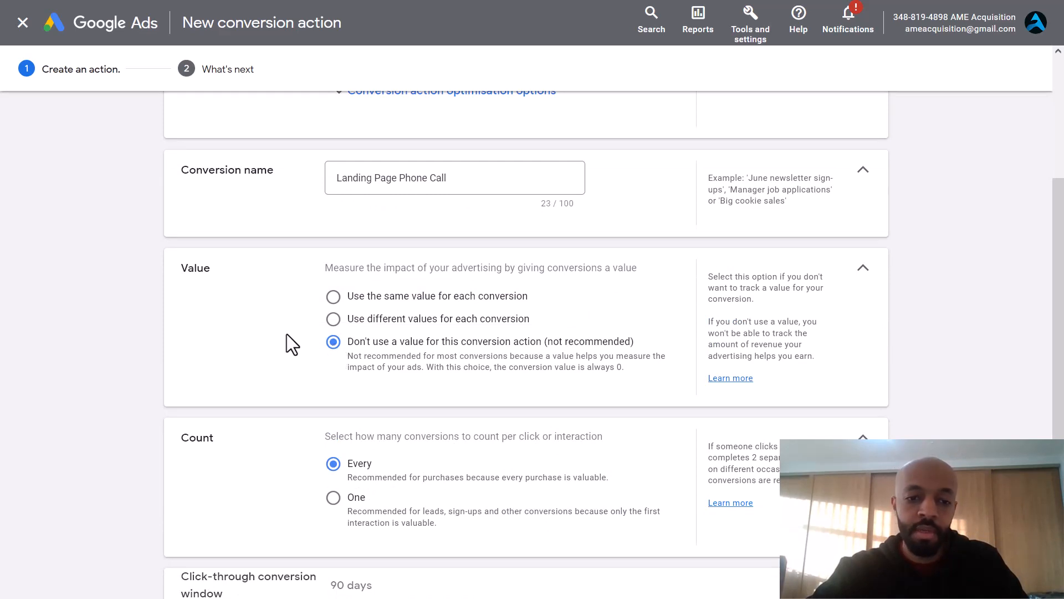
pyautogui.scroll(-2, 287, 340)
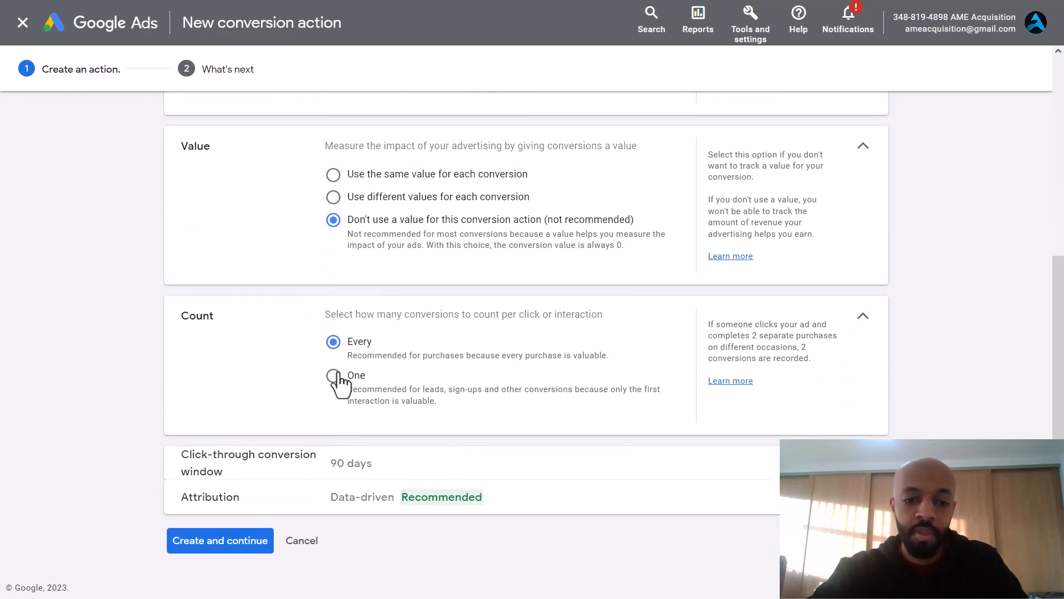
pyautogui.click(334, 375)
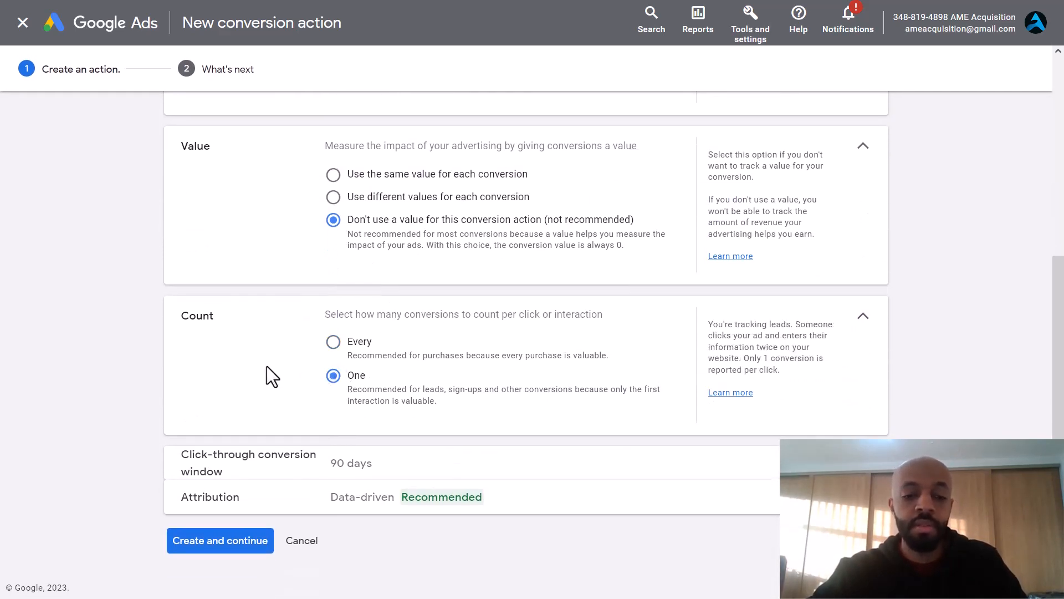
pyautogui.click(435, 472)
pyautogui.scroll(-3, 316, 432)
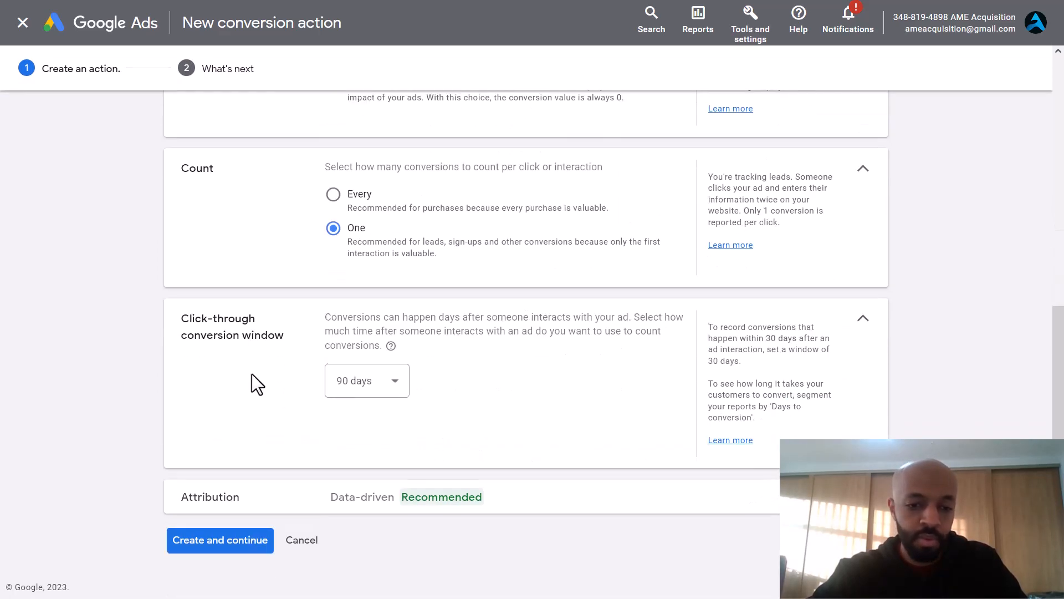
pyautogui.click(352, 392)
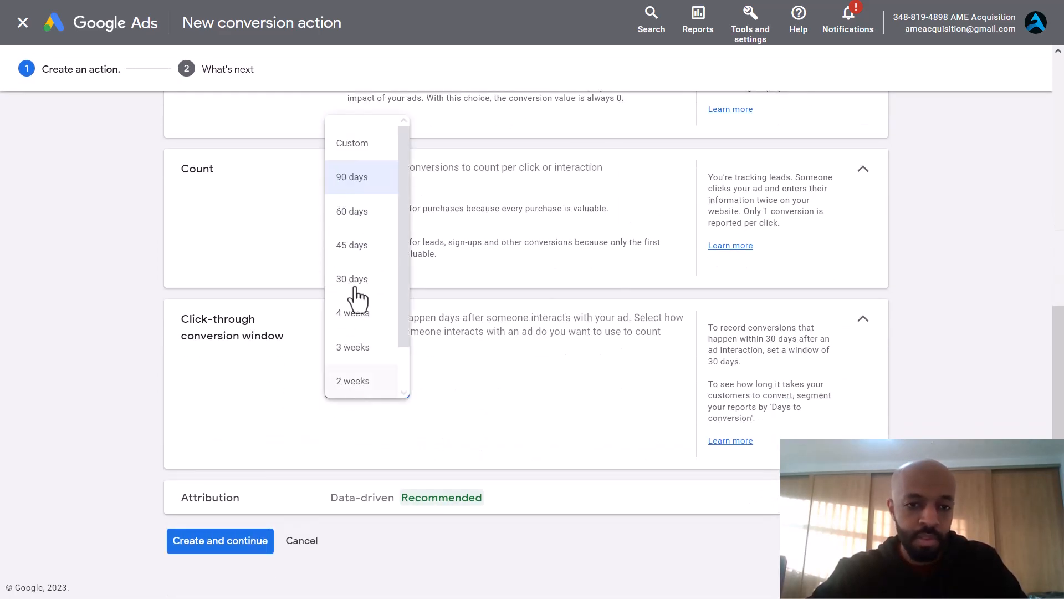
pyautogui.click(358, 215)
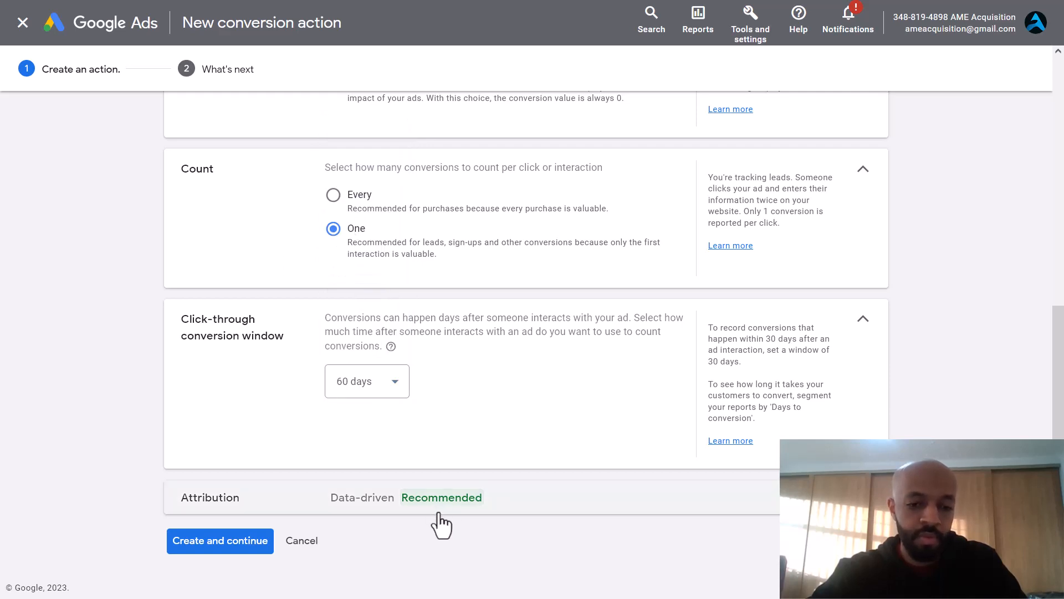
pyautogui.click(248, 551)
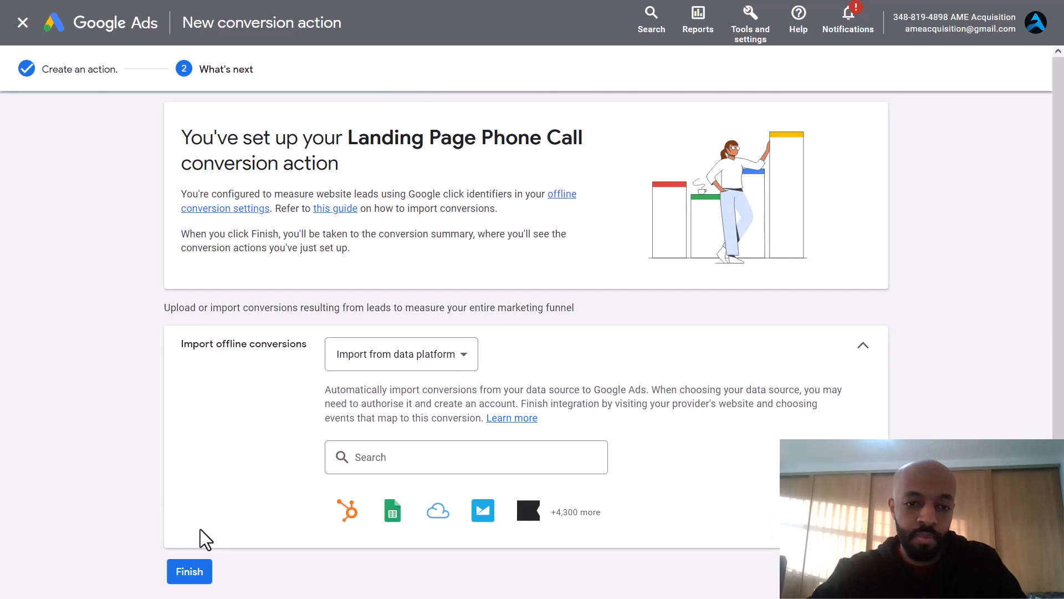
pyautogui.click(195, 568)
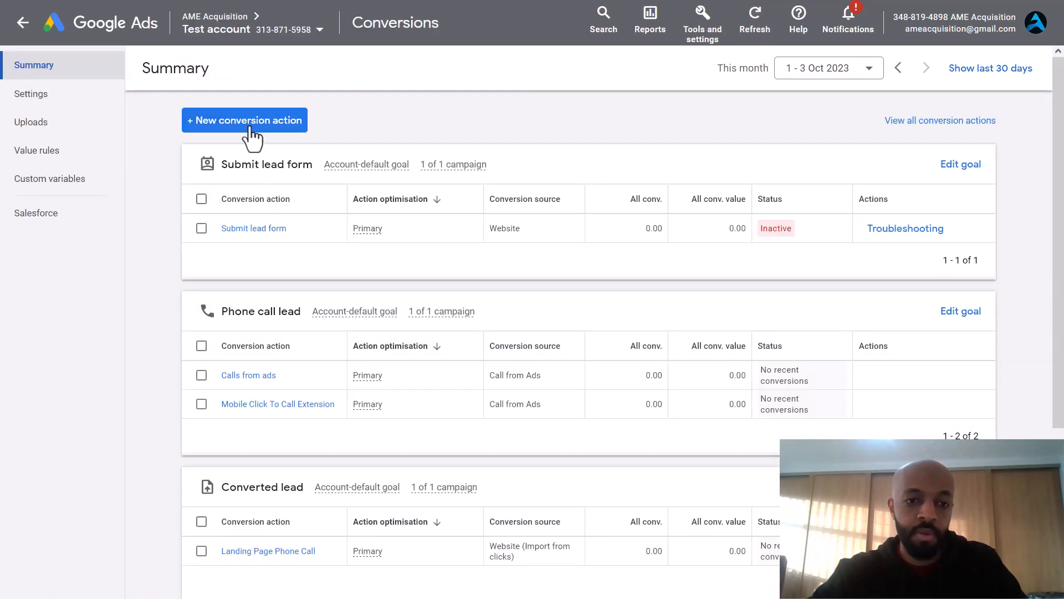
# Step: Begin another conversion action imported from clicks via other data sources or CRMs
pyautogui.click(250, 130)
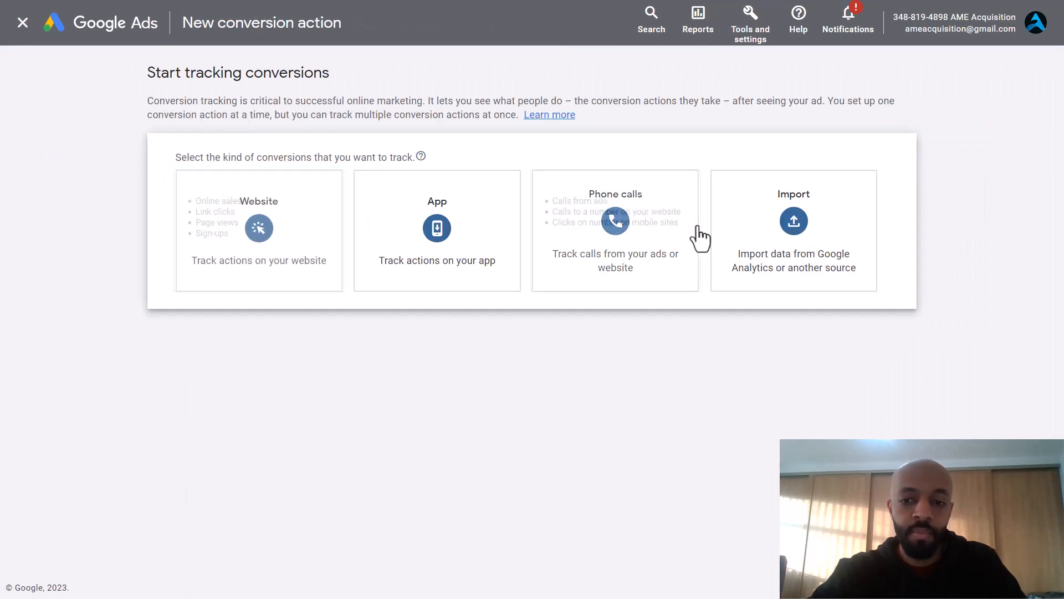
pyautogui.click(804, 242)
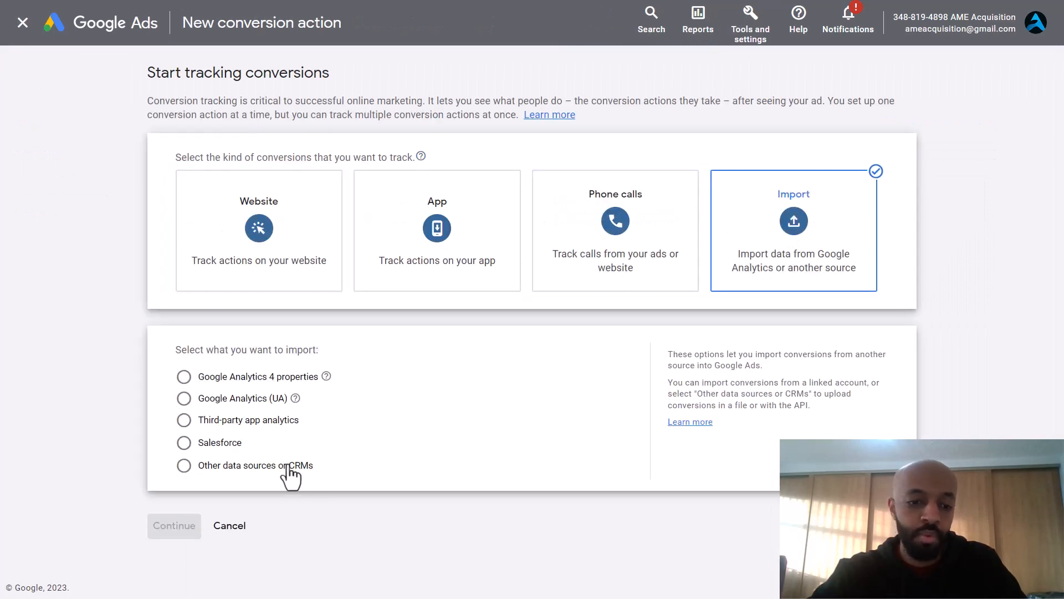
pyautogui.click(258, 466)
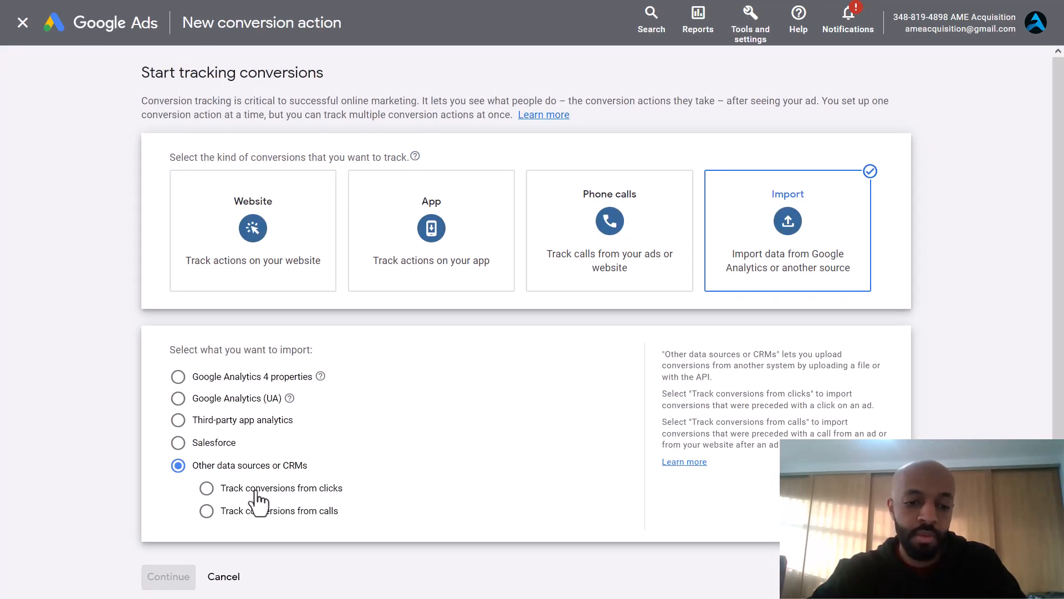
pyautogui.click(257, 490)
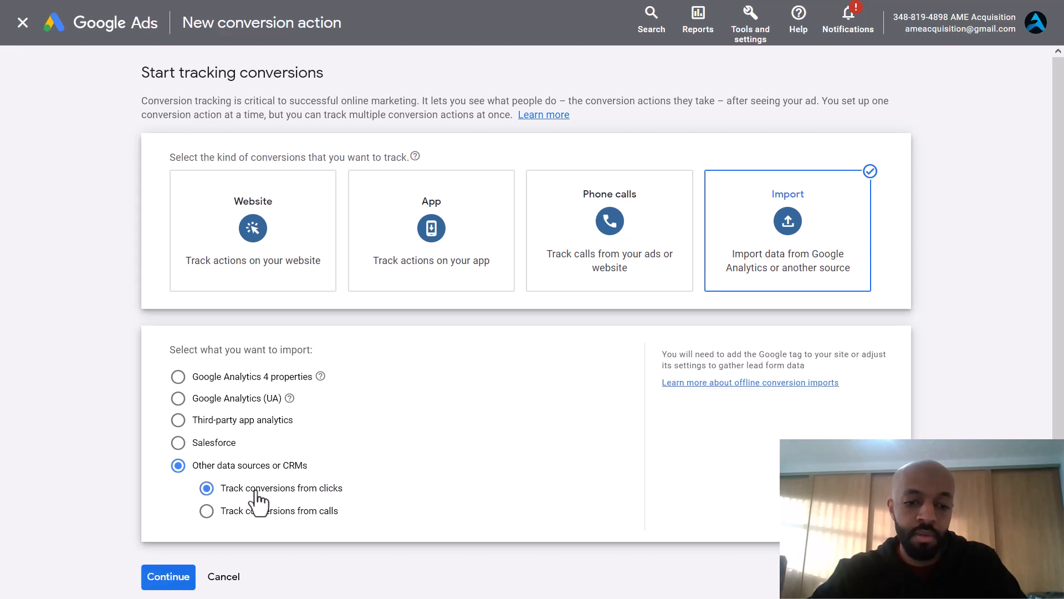
pyautogui.click(157, 585)
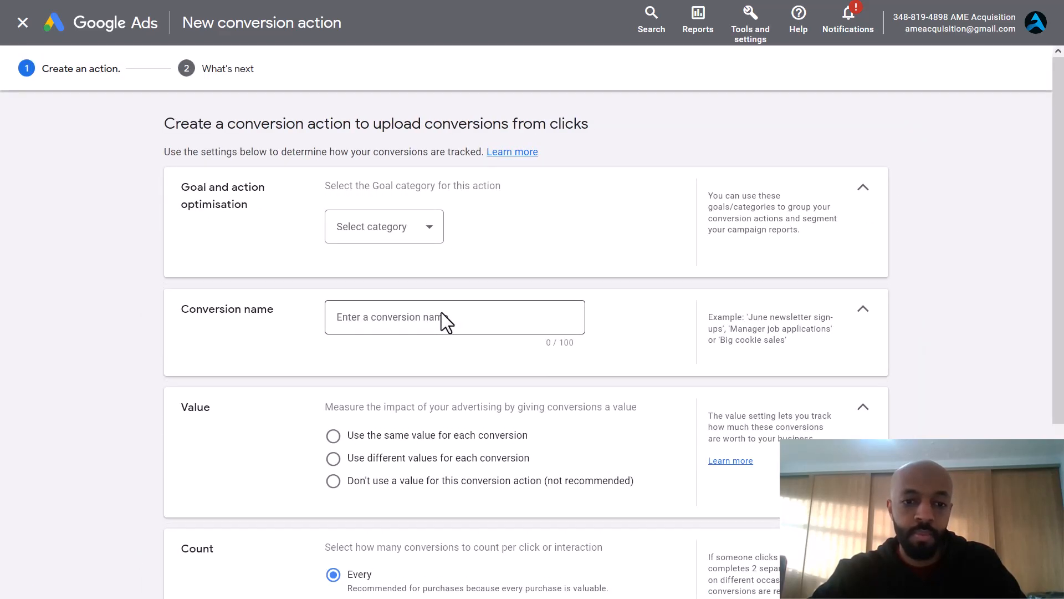
# Step: Choose the Converted lead goal category and name the action Form submissions
pyautogui.click(392, 237)
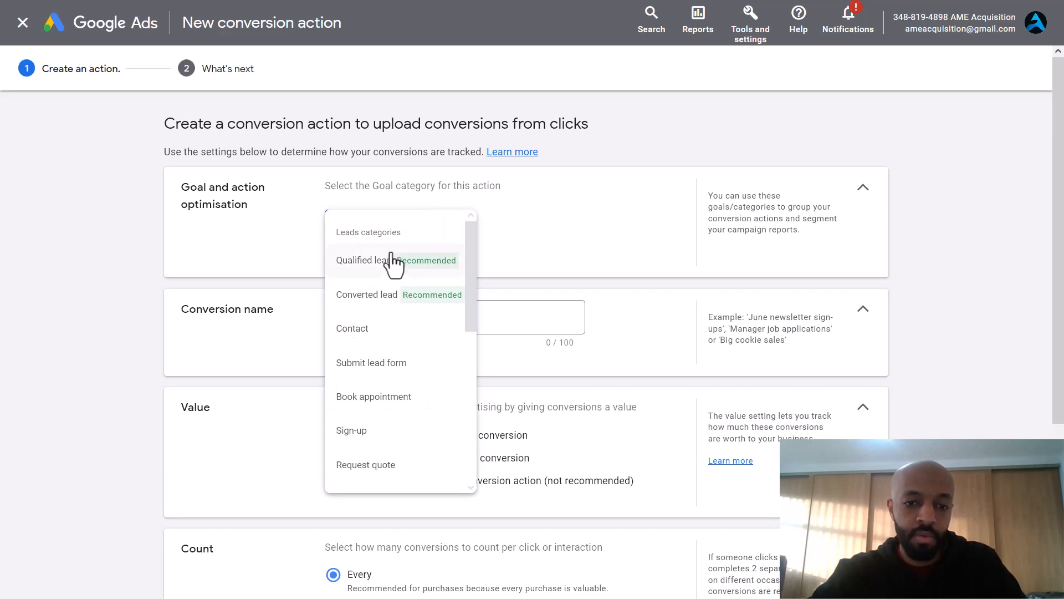
pyautogui.click(381, 296)
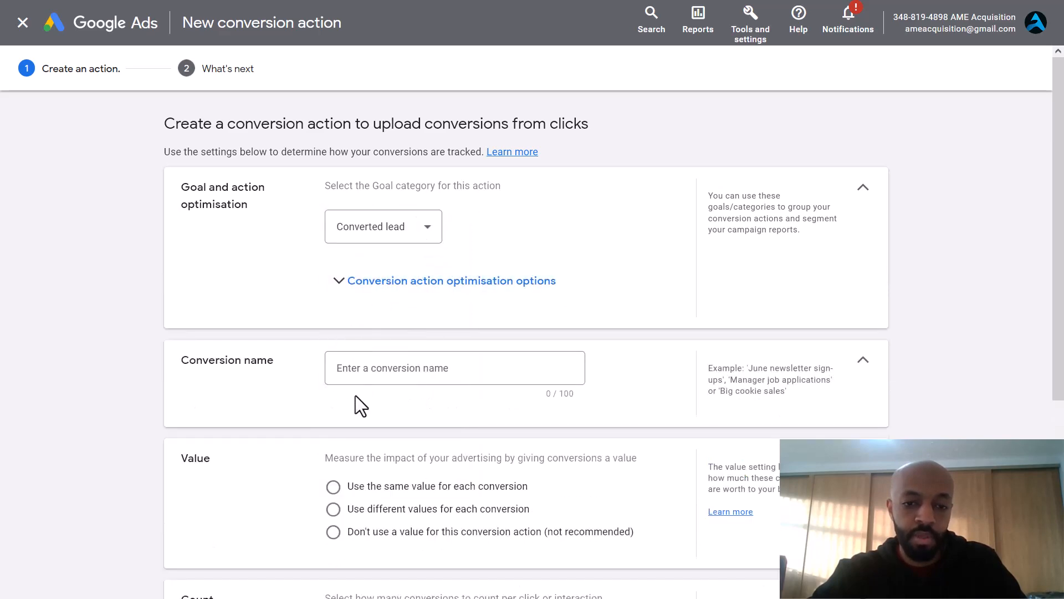
pyautogui.click(409, 291)
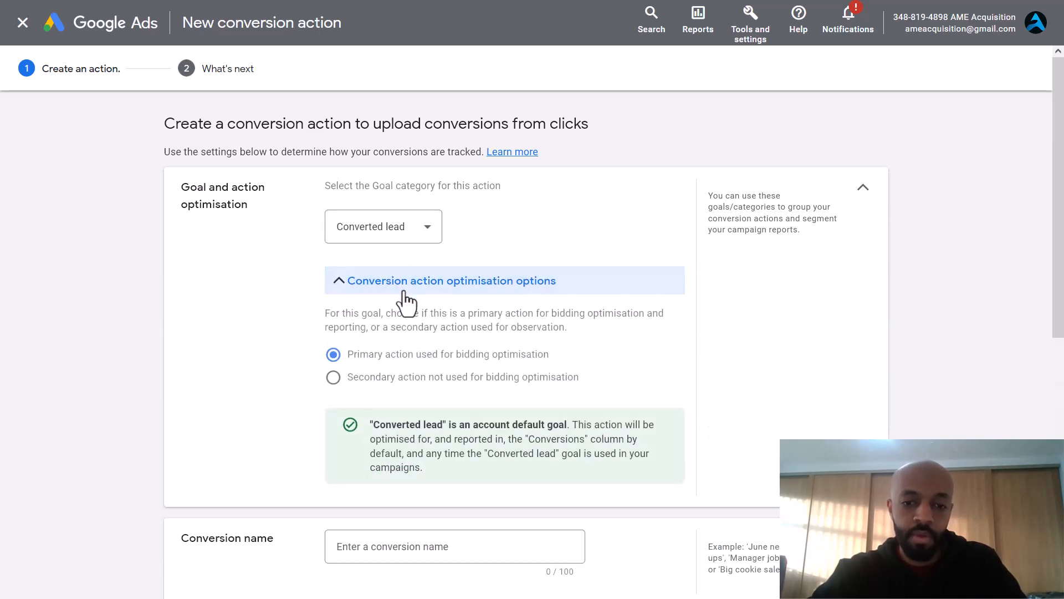
pyautogui.click(405, 292)
pyautogui.click(378, 371)
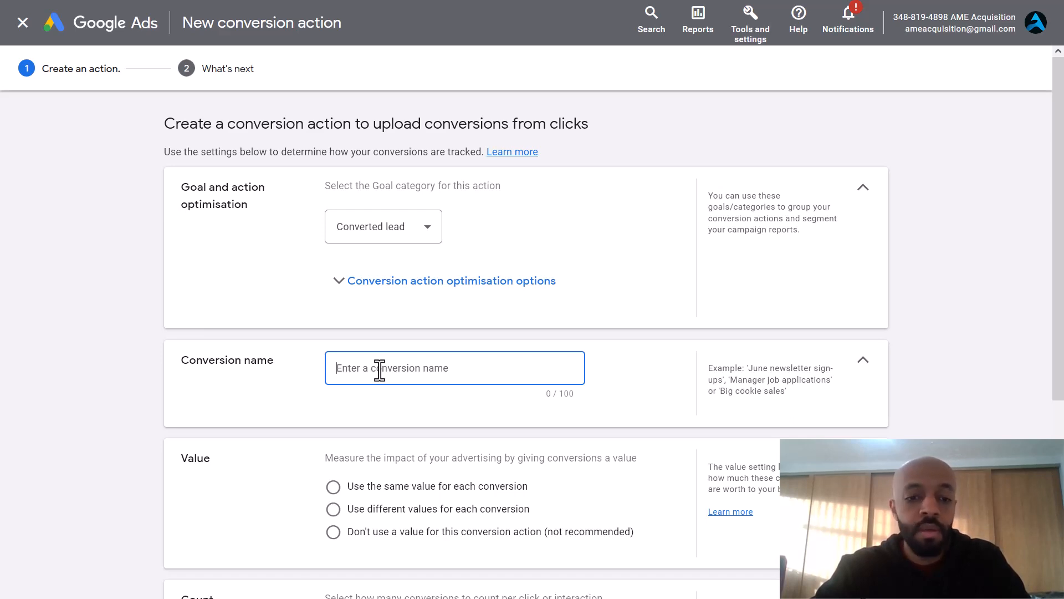
pyautogui.write('Form submissions')
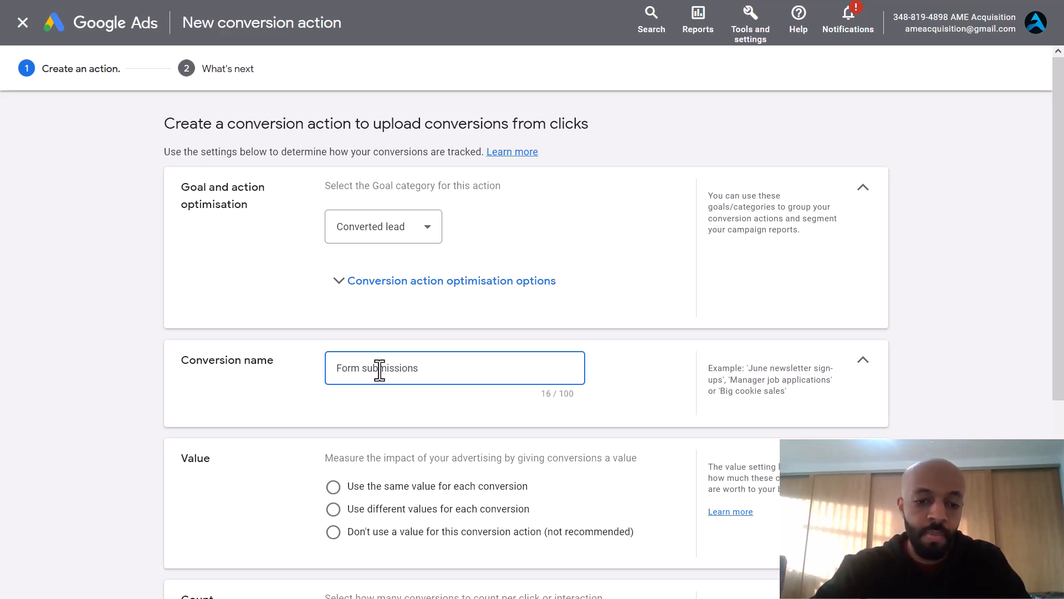
# Step: Use no value, one count per click and a 60-day window, then create and finish
pyautogui.scroll(-3, 379, 370)
pyautogui.click(333, 336)
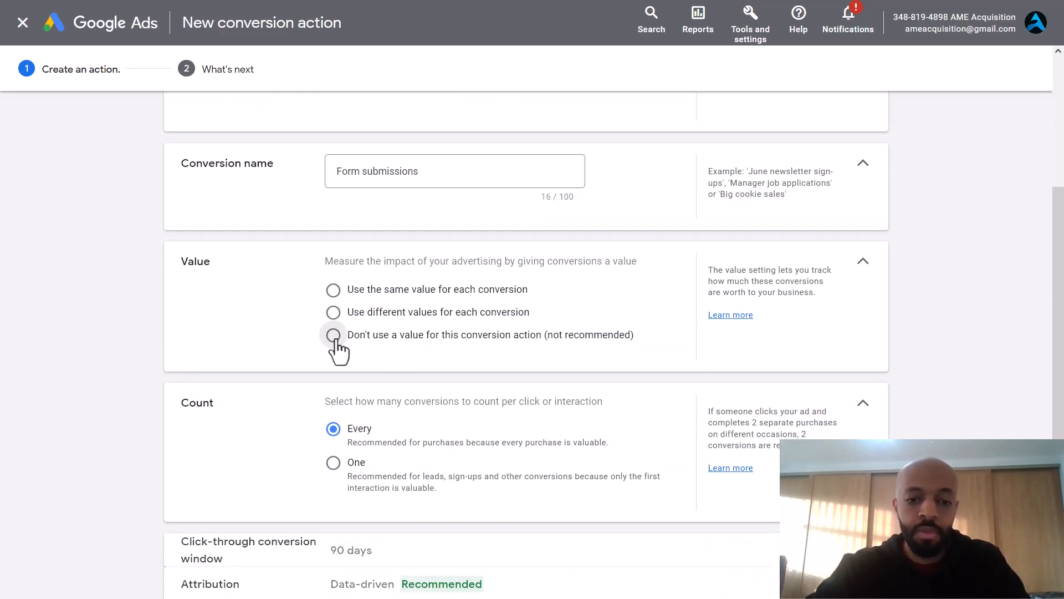
pyautogui.scroll(-1, 337, 341)
pyautogui.scroll(-1, 336, 349)
pyautogui.click(334, 375)
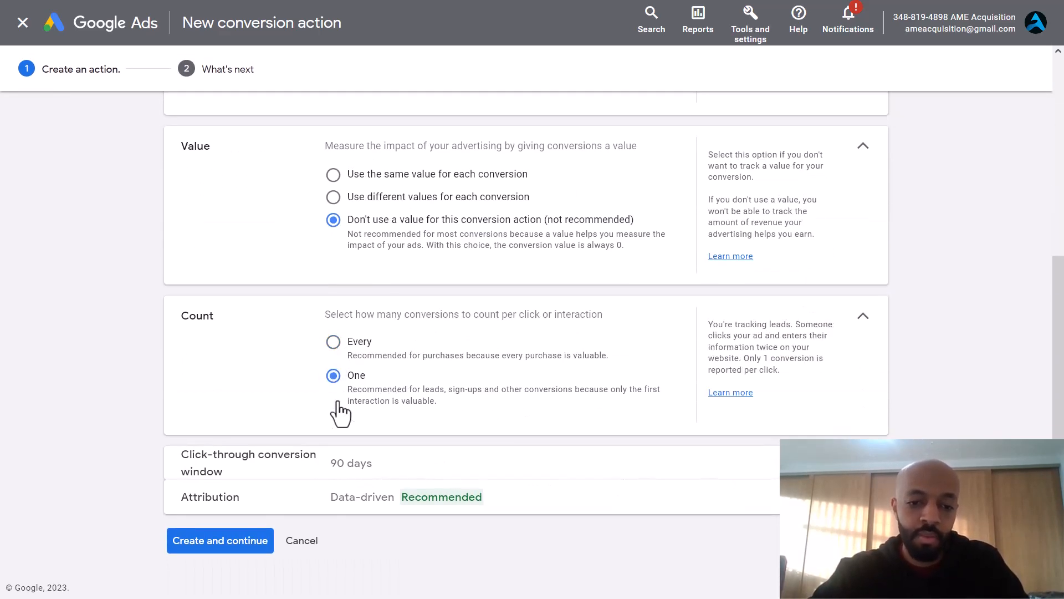
pyautogui.click(355, 472)
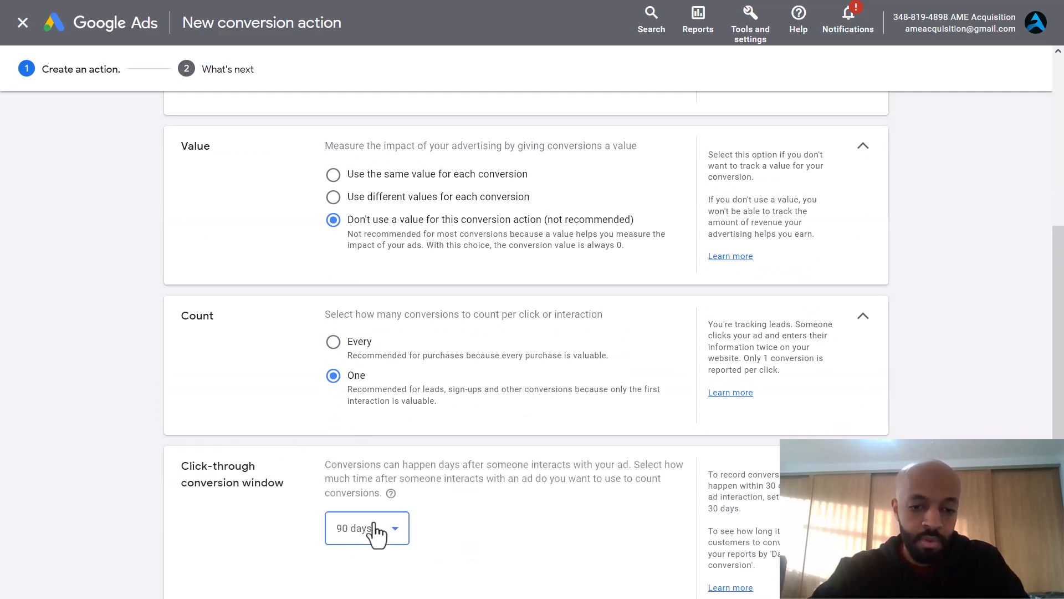
pyautogui.click(371, 531)
pyautogui.click(358, 361)
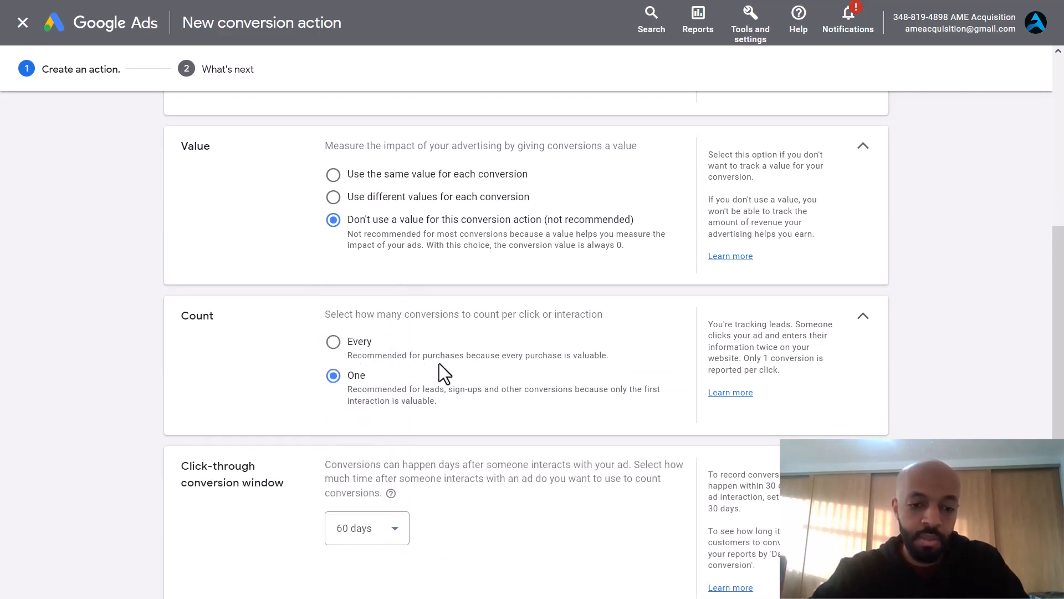
pyautogui.scroll(-3, 443, 363)
pyautogui.click(214, 549)
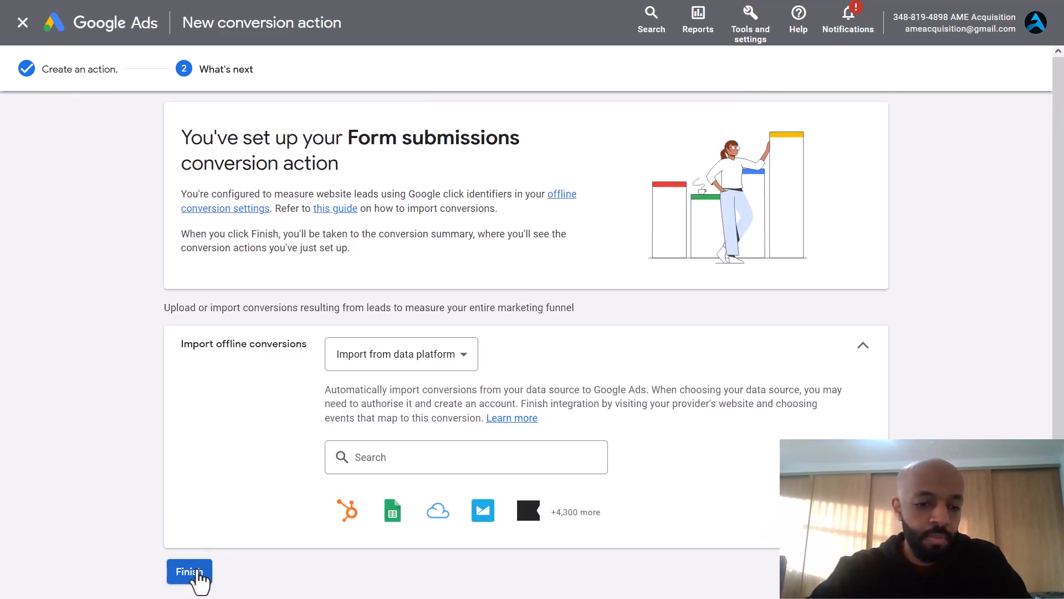
pyautogui.click(189, 571)
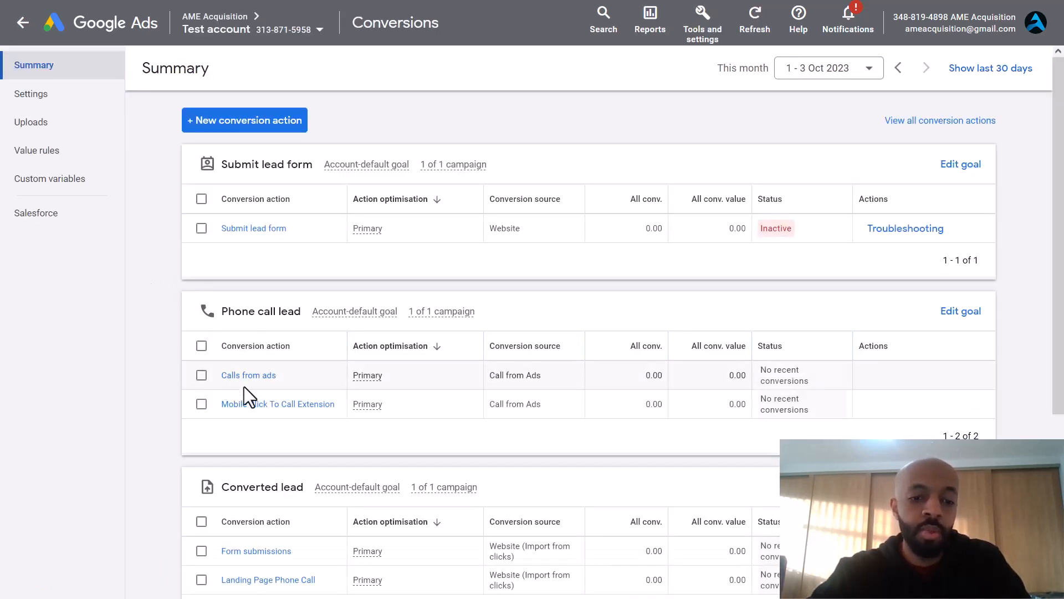
# Step: Review the Converted lead card in the conversions summary, then return to All campaigns
pyautogui.scroll(-1, 182, 418)
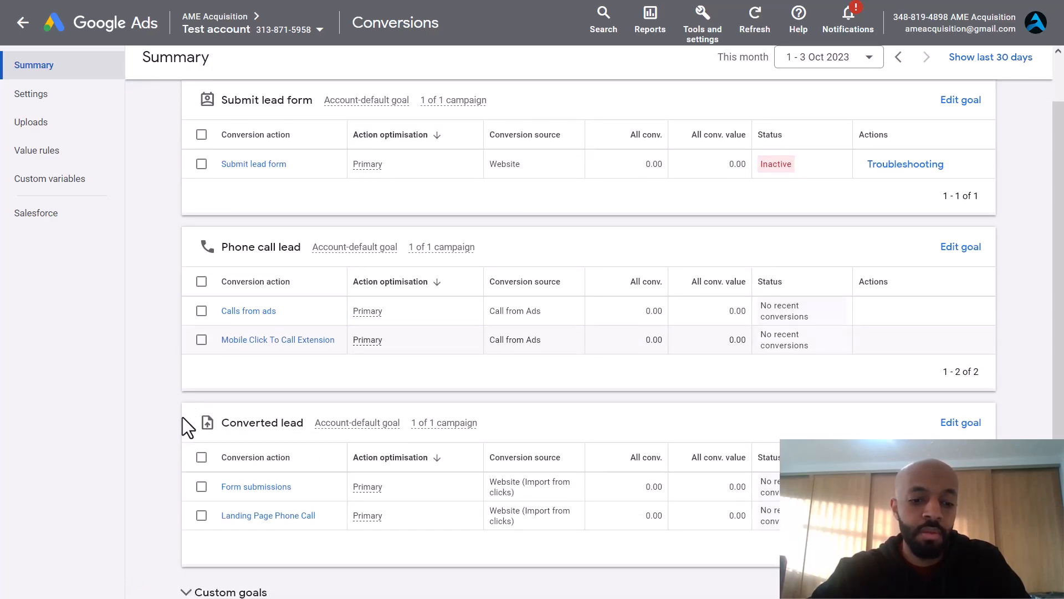
pyautogui.scroll(1, 182, 418)
pyautogui.scroll(-2, 132, 265)
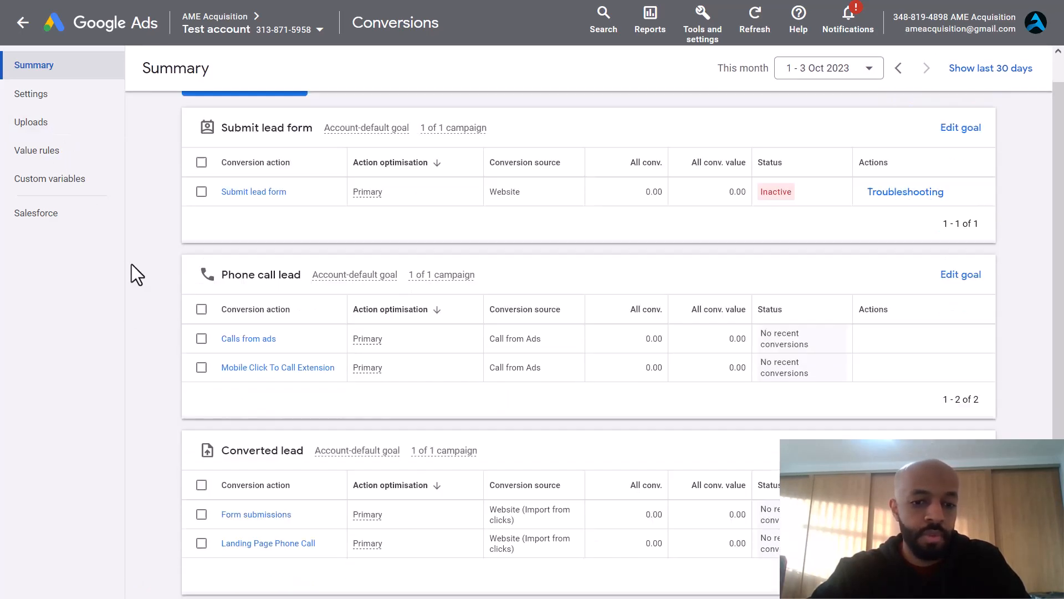
pyautogui.click(23, 25)
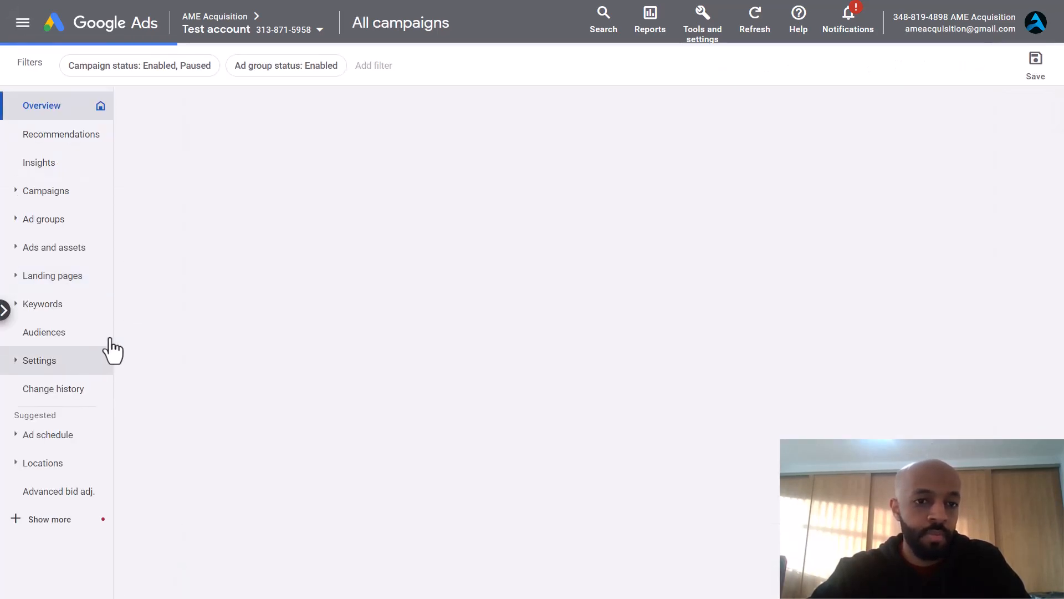
# Step: Go to Assets, filter the list to Call assets, and start adding a call asset
pyautogui.click(68, 248)
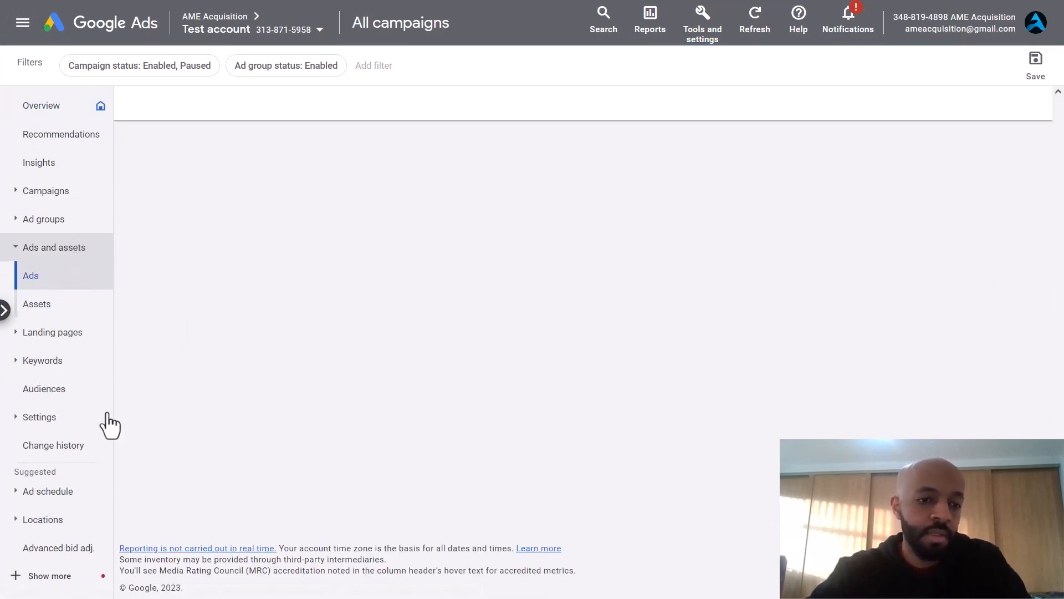
pyautogui.click(38, 304)
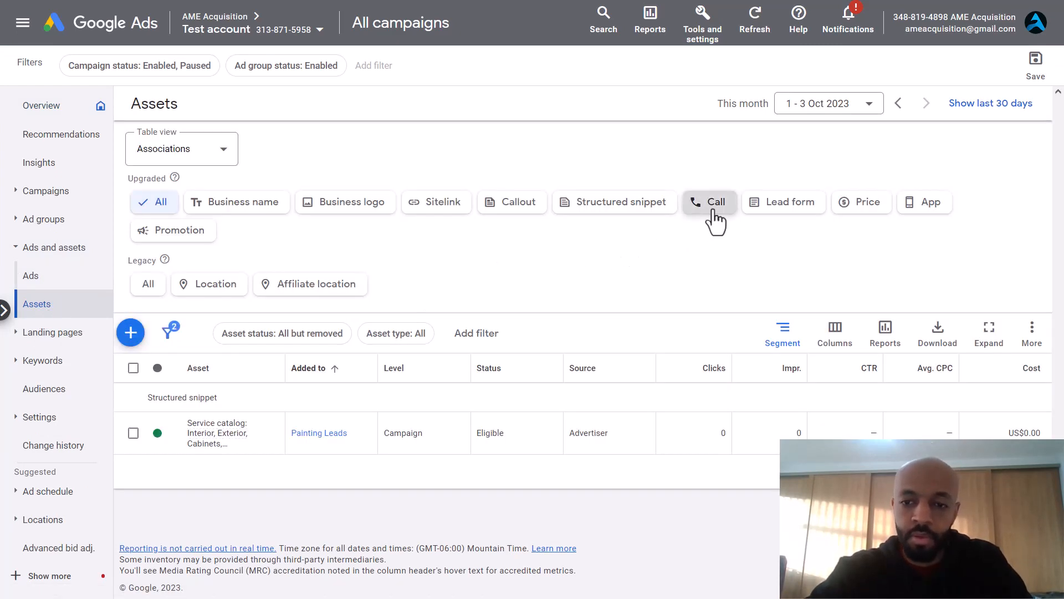
pyautogui.click(714, 211)
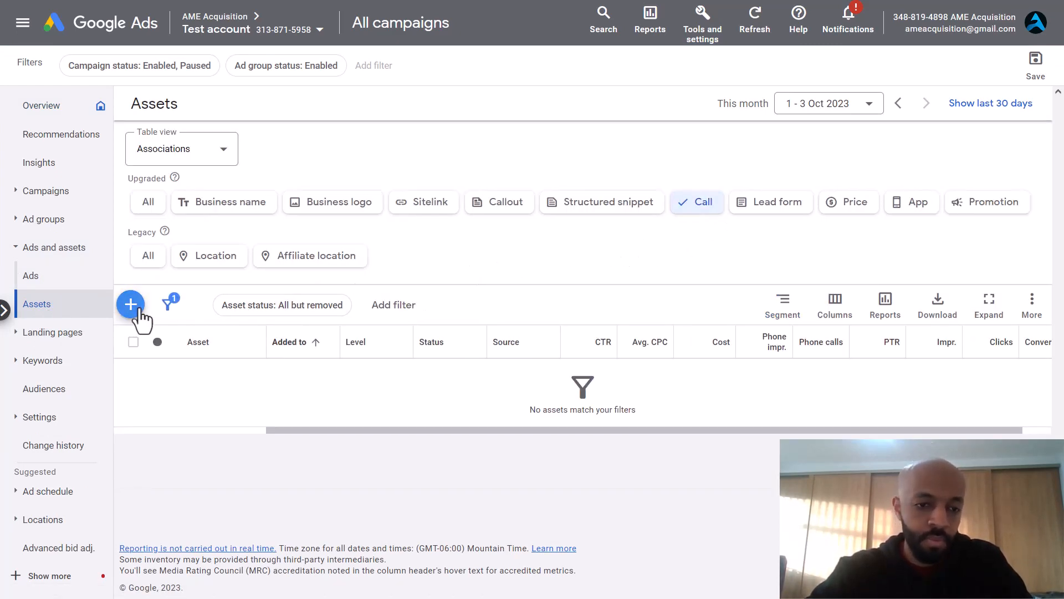
pyautogui.click(139, 309)
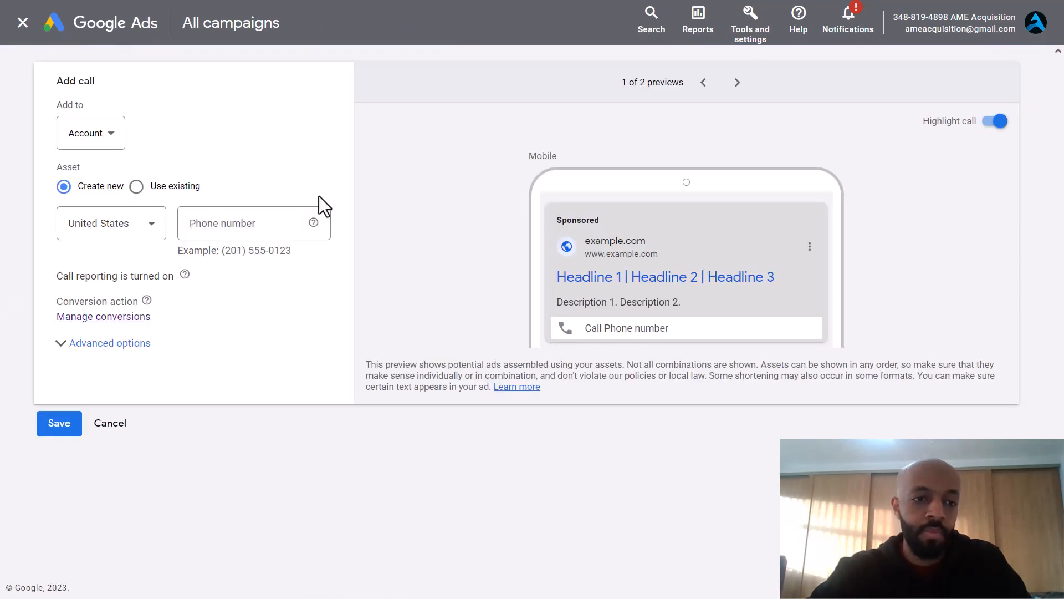
# Step: Attach the call asset at campaign level to the Painting Leads campaign
pyautogui.click(107, 145)
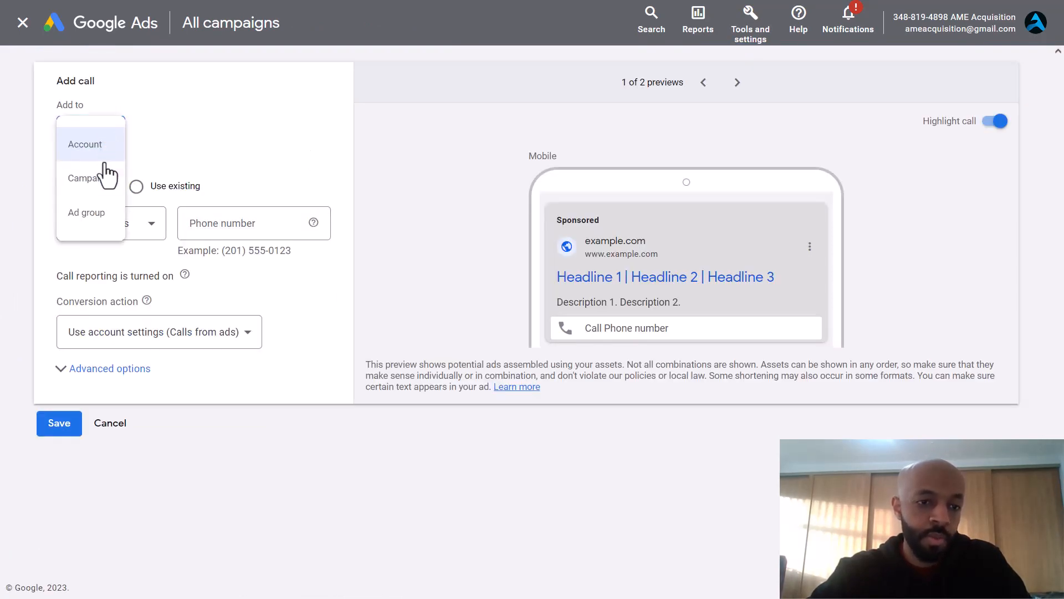
pyautogui.click(100, 180)
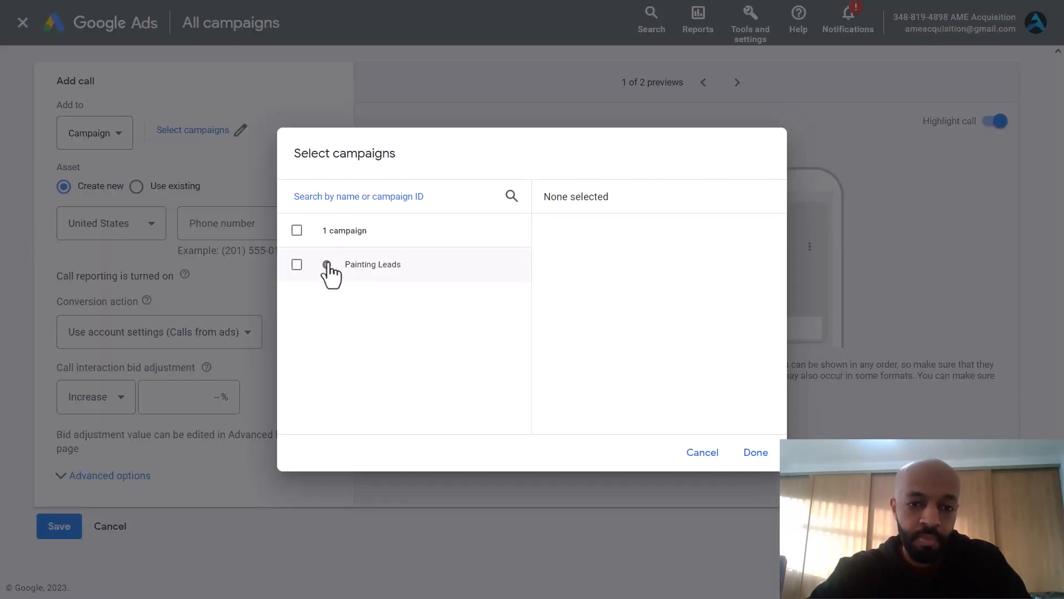
pyautogui.click(298, 266)
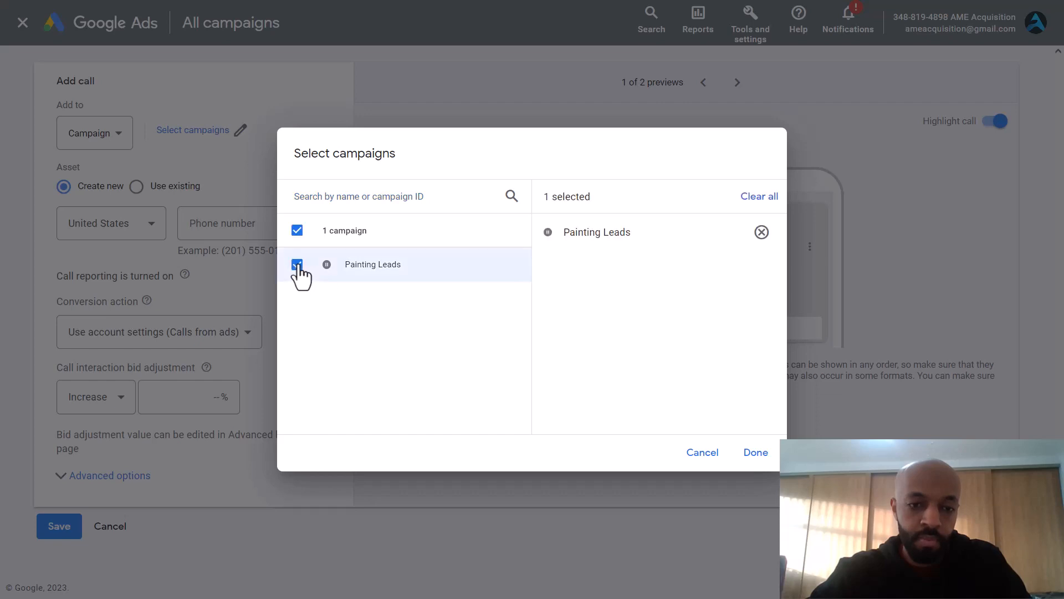
pyautogui.click(760, 453)
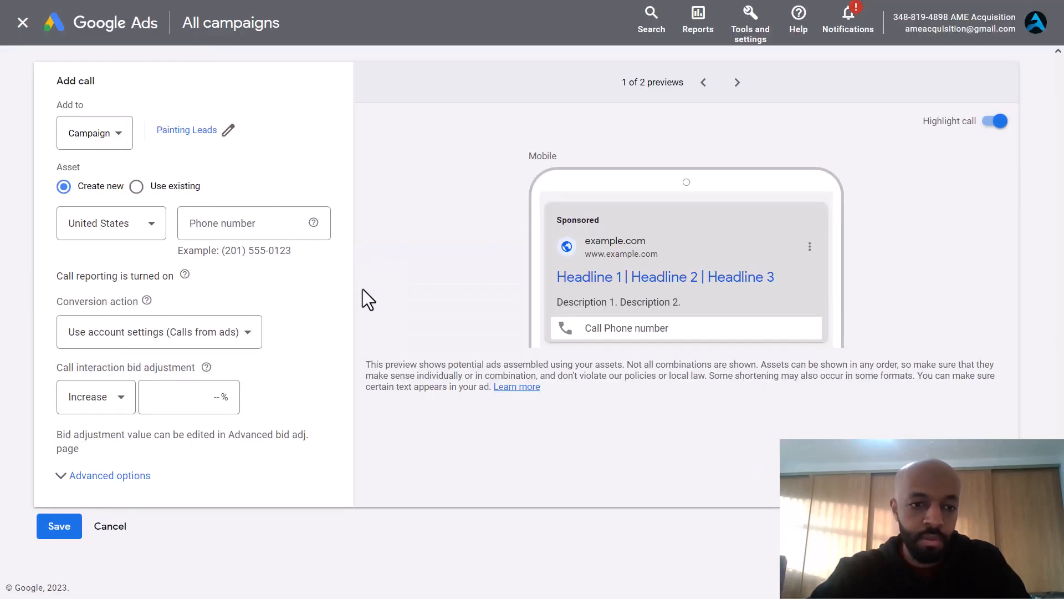
# Step: Look up the business phone number in the GoHighLevel tab and return to the form
pyautogui.click(245, 227)
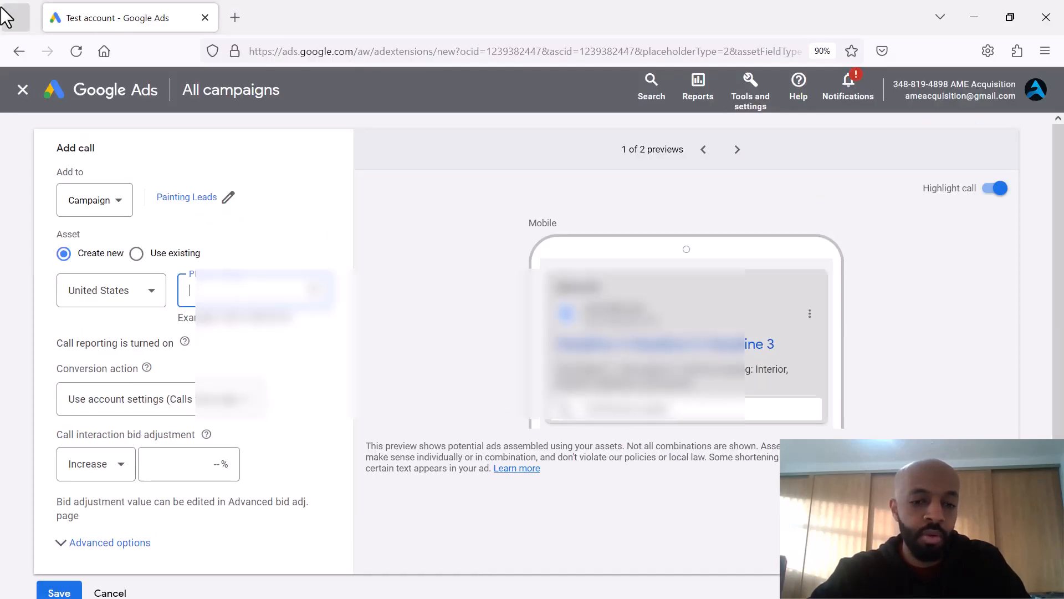
pyautogui.click(3, 12)
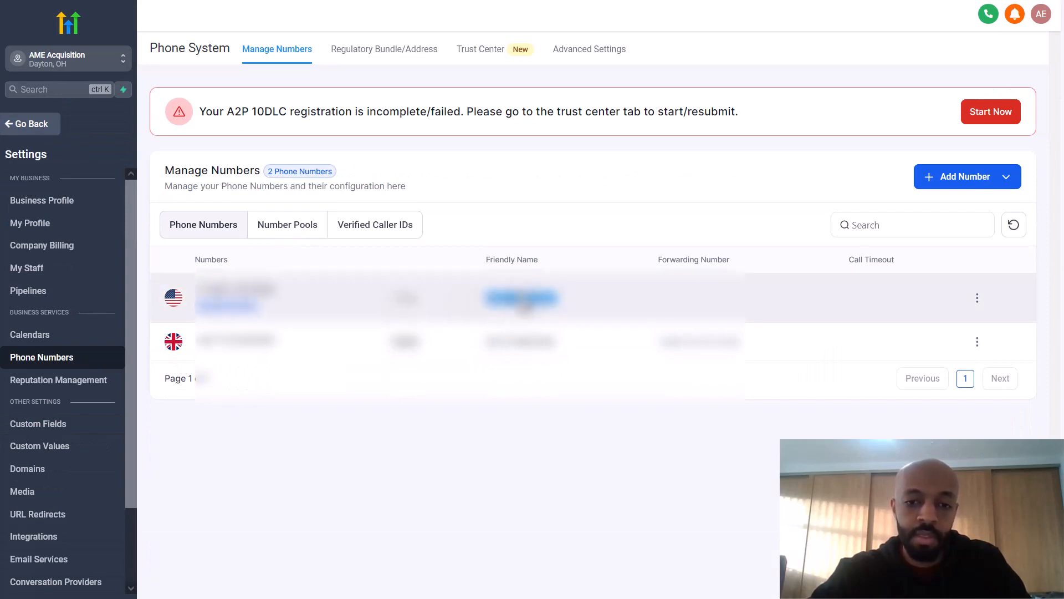
pyautogui.moveTo(178, 1)
pyautogui.click(118, 2)
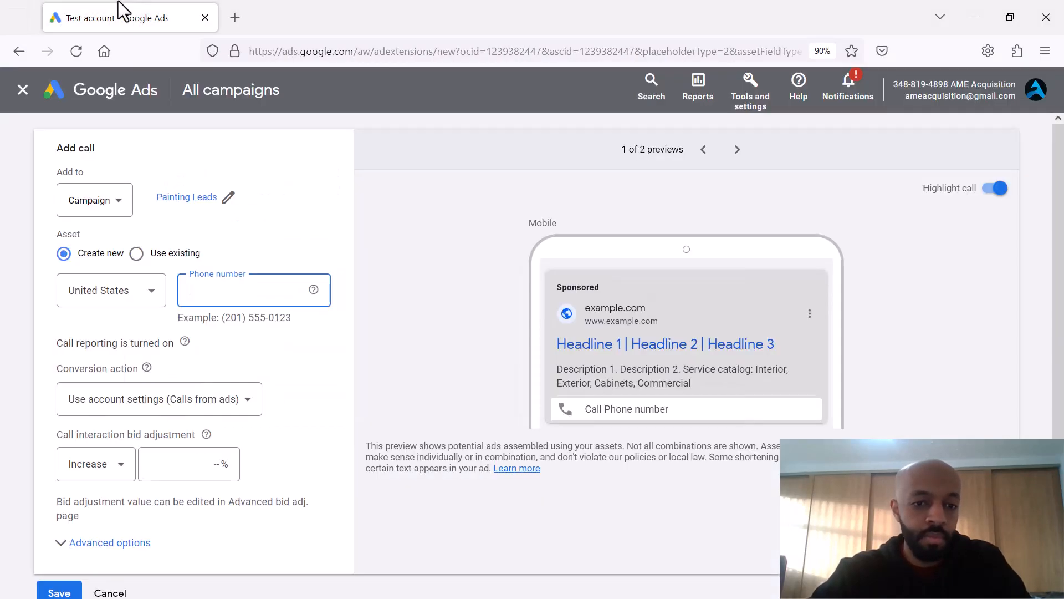
# Step: Paste the business number, choose the Mobile Click To Call Extension conversion, and save the asset
pyautogui.click(285, 284)
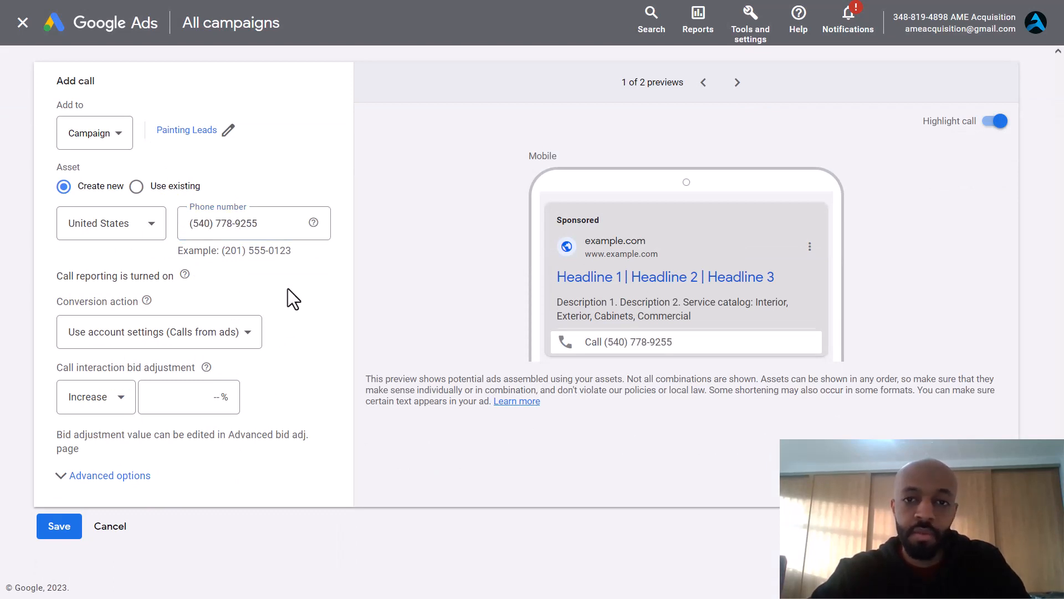
pyautogui.click(238, 333)
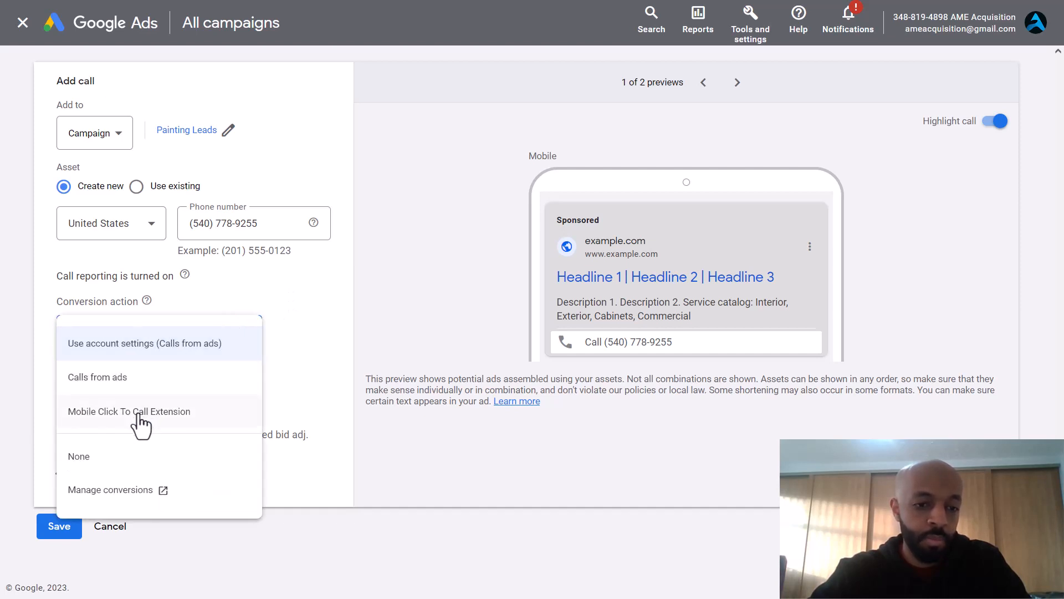
pyautogui.click(178, 422)
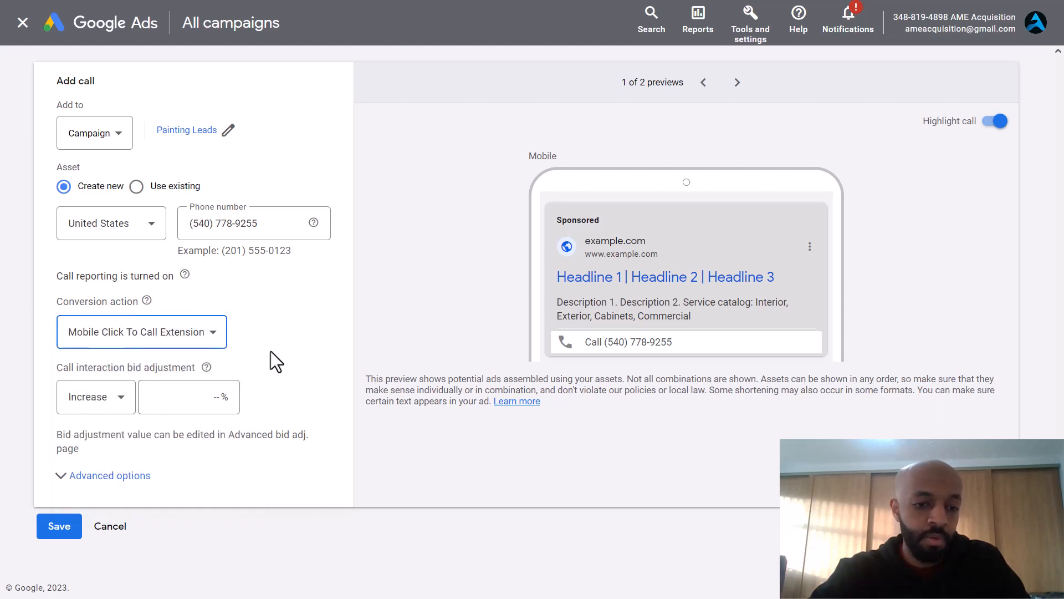
pyautogui.click(58, 529)
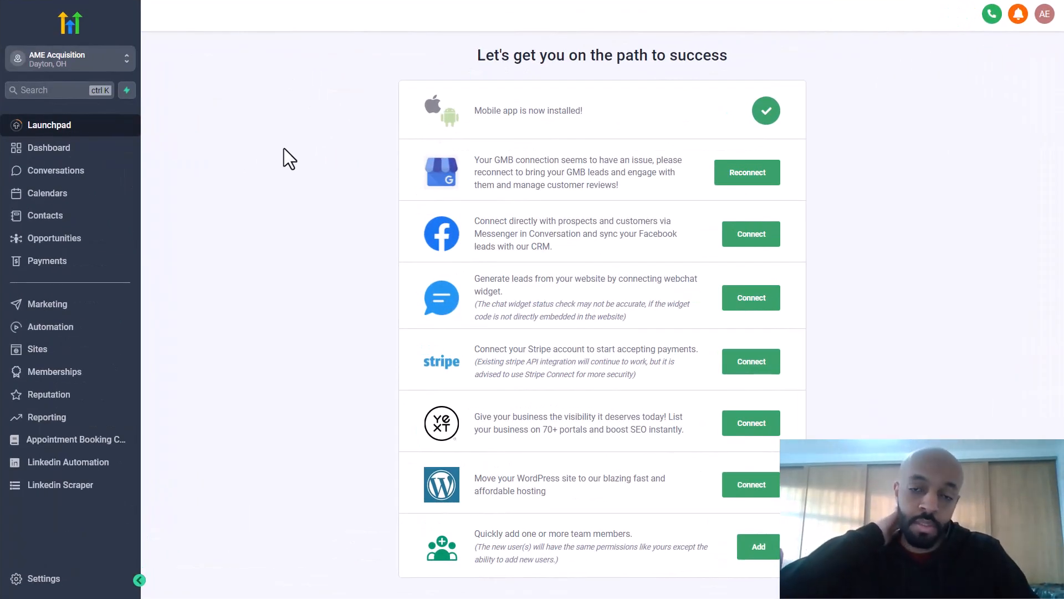
# Step: Create a new workflow under Automation, starting from scratch rather than from a template
pyautogui.click(50, 330)
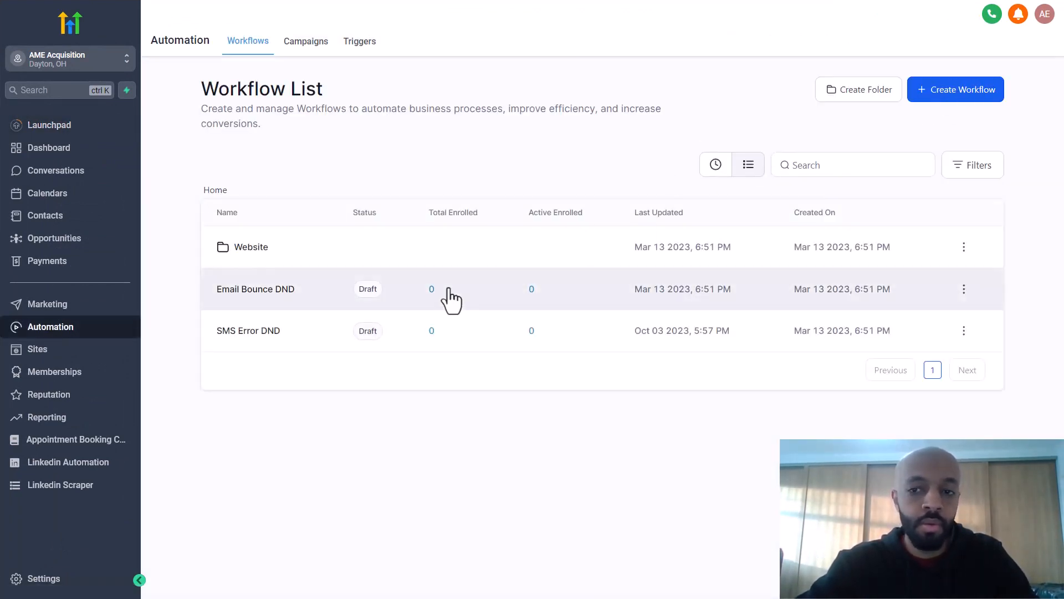
pyautogui.click(941, 91)
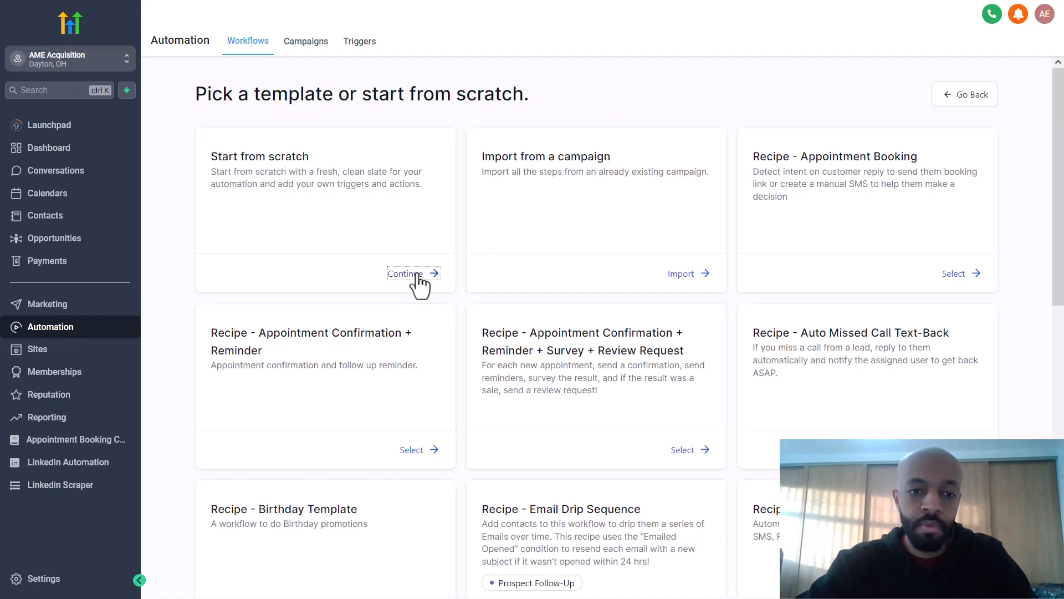
pyautogui.click(410, 274)
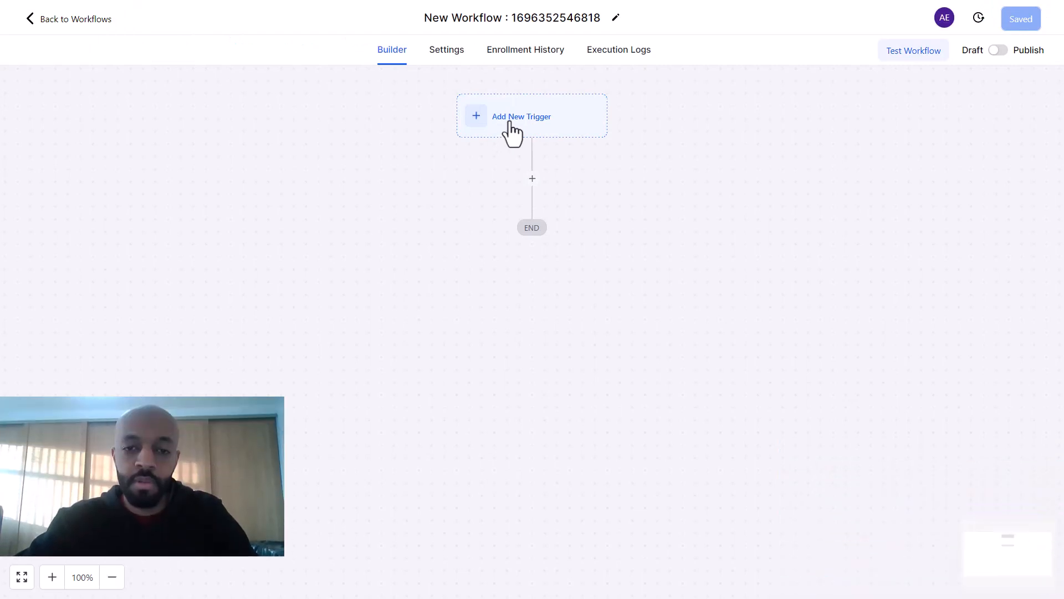
# Step: Add a Call Status trigger renamed 'Mobile Click To Call Extension' and start adding a filter
pyautogui.click(509, 125)
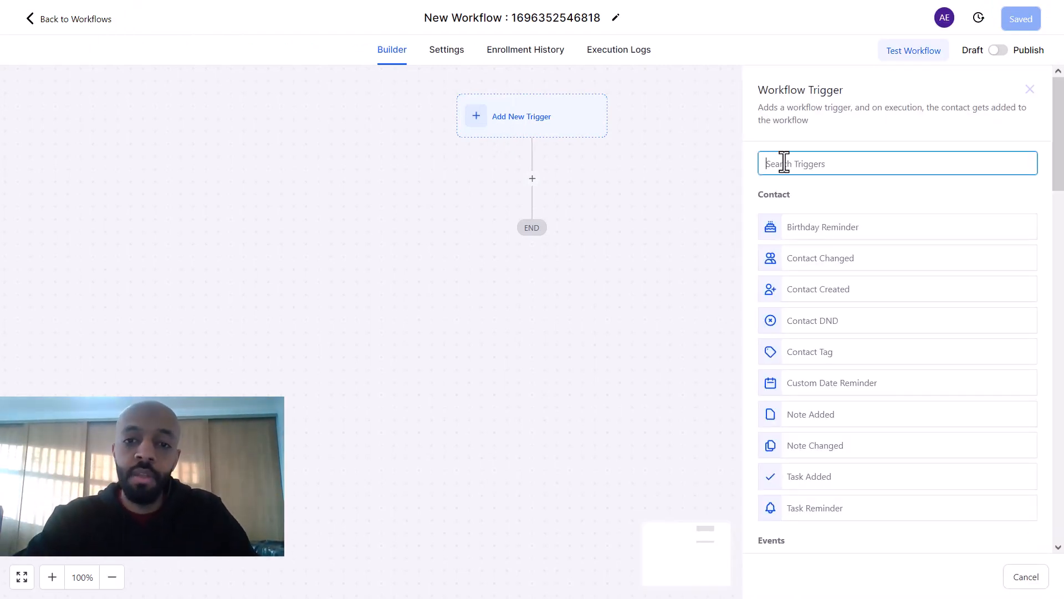
pyautogui.write('call')
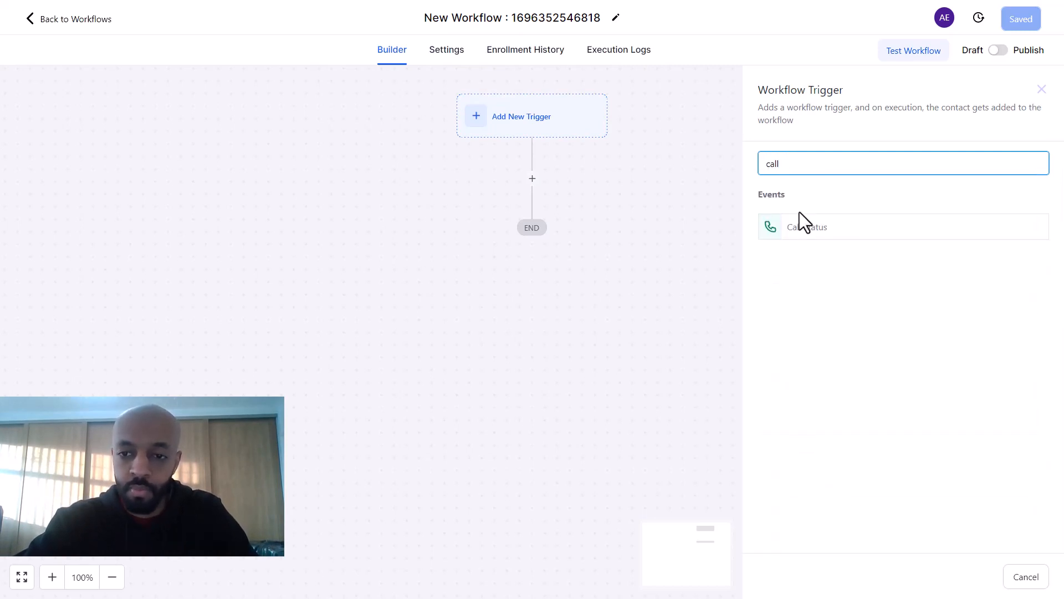
pyautogui.click(808, 237)
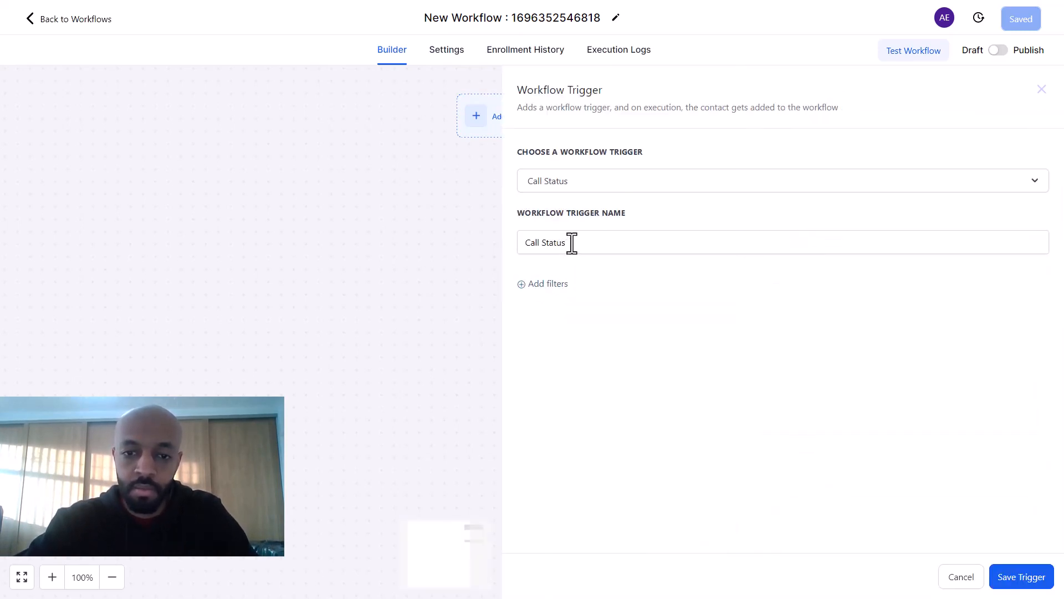
pyautogui.tripleClick(571, 242)
pyautogui.write('Mobile Click To')
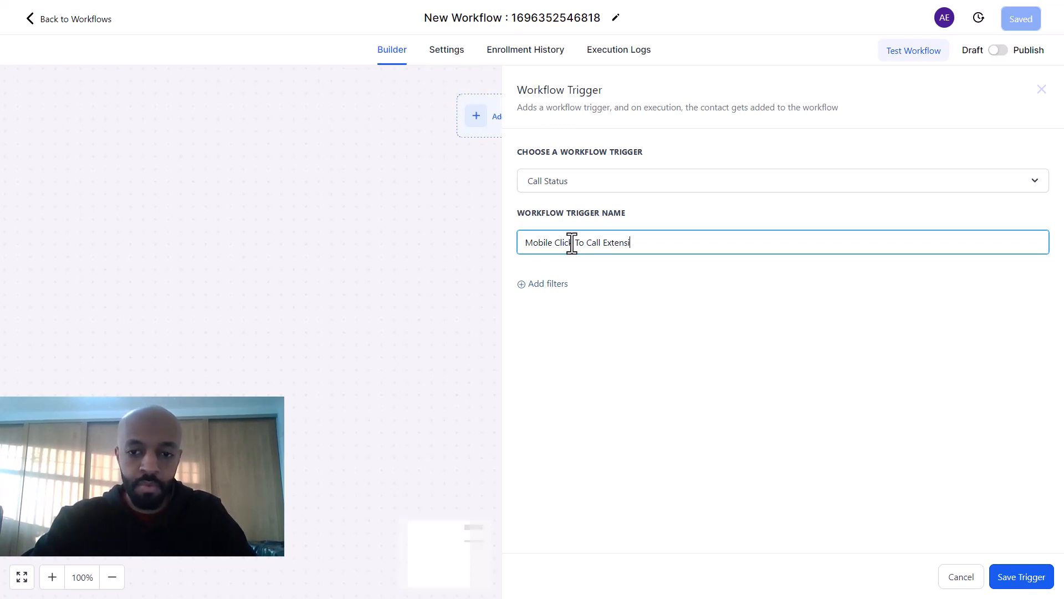
pyautogui.click(549, 276)
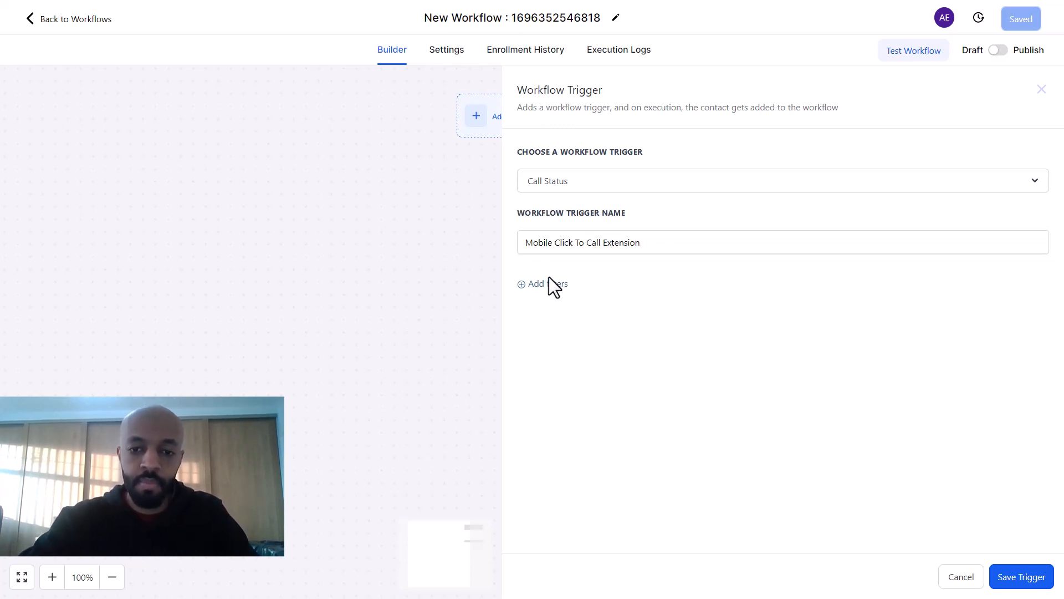
pyautogui.click(549, 285)
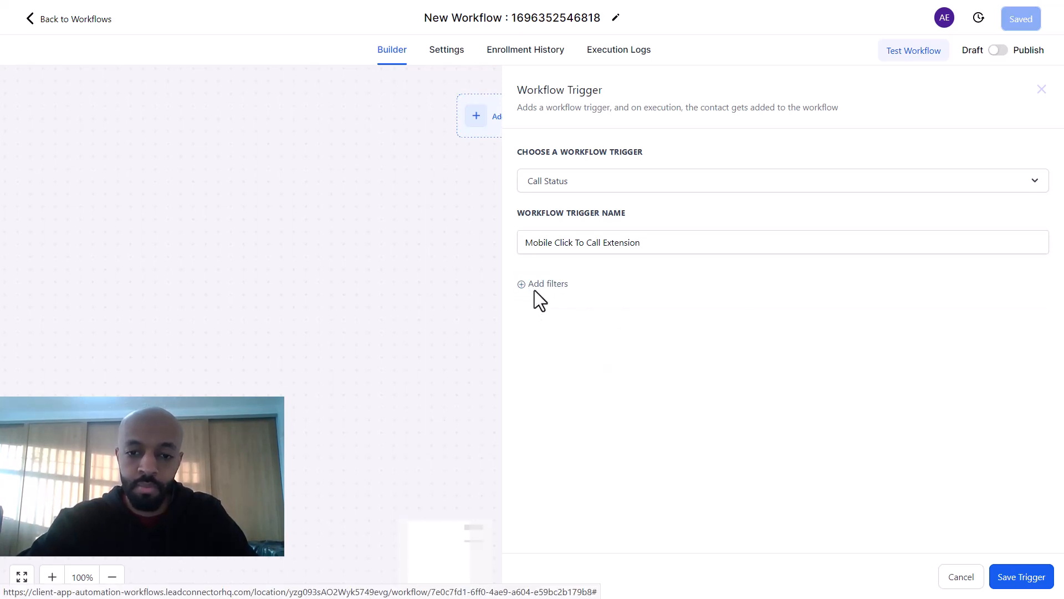
pyautogui.click(534, 289)
# Step: Filter the trigger to Call Direction Incoming and In Phone Number set to the business number, then save
pyautogui.click(665, 301)
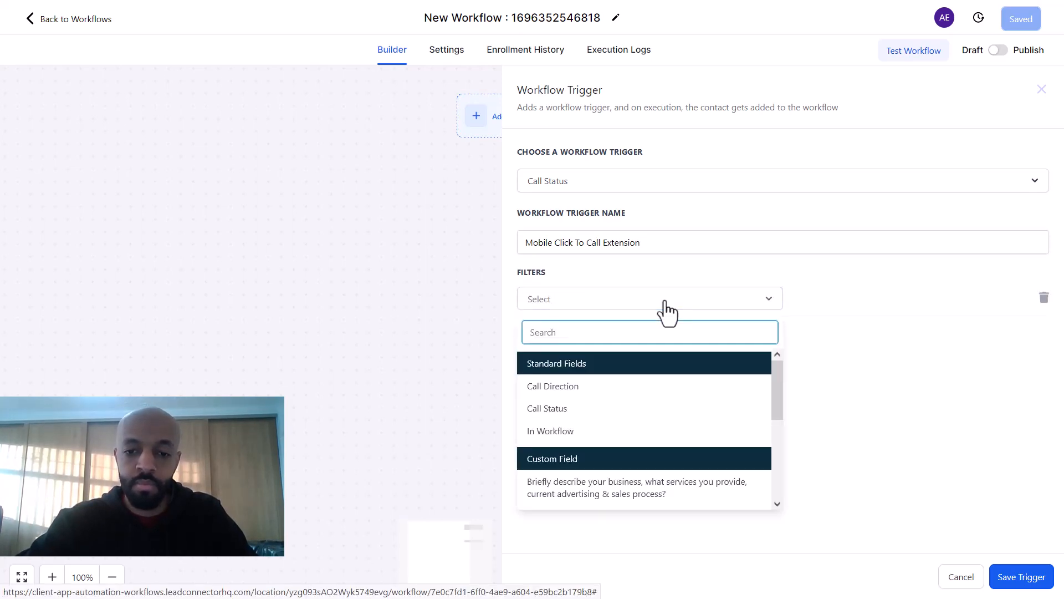
pyautogui.click(577, 387)
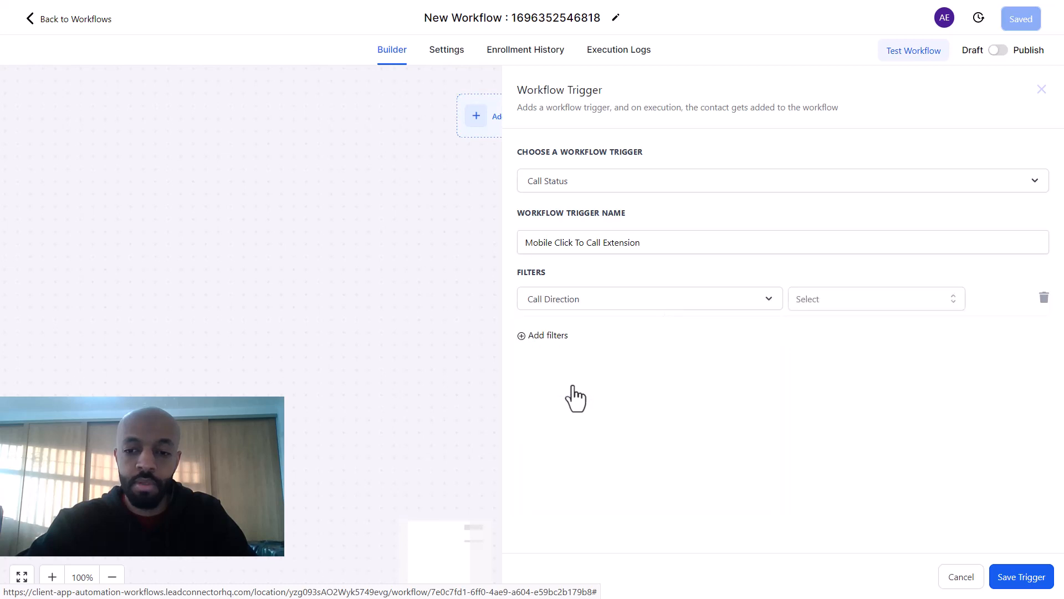
pyautogui.click(853, 297)
pyautogui.click(826, 361)
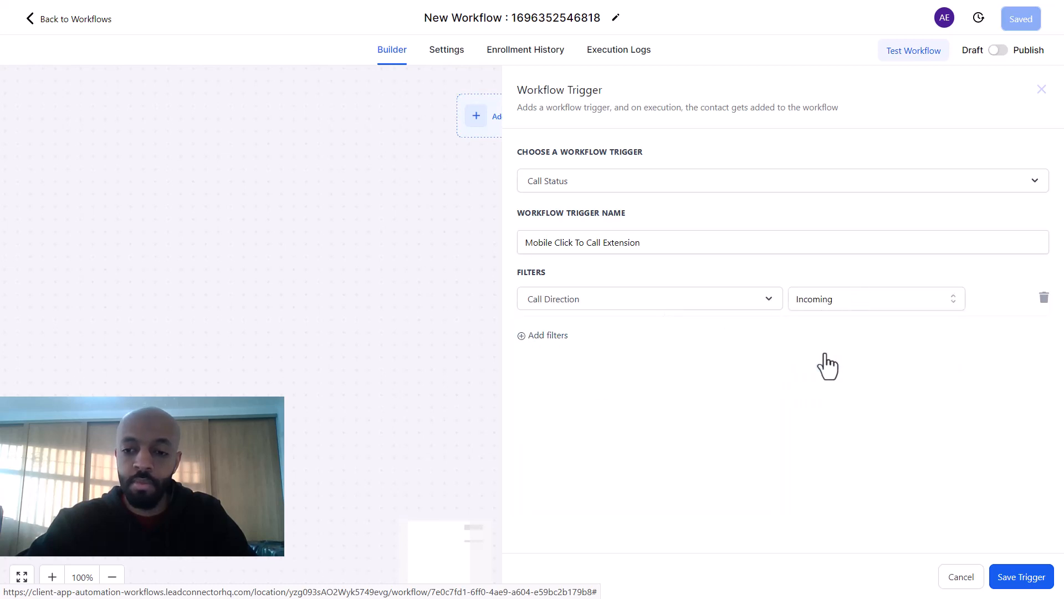
pyautogui.click(559, 336)
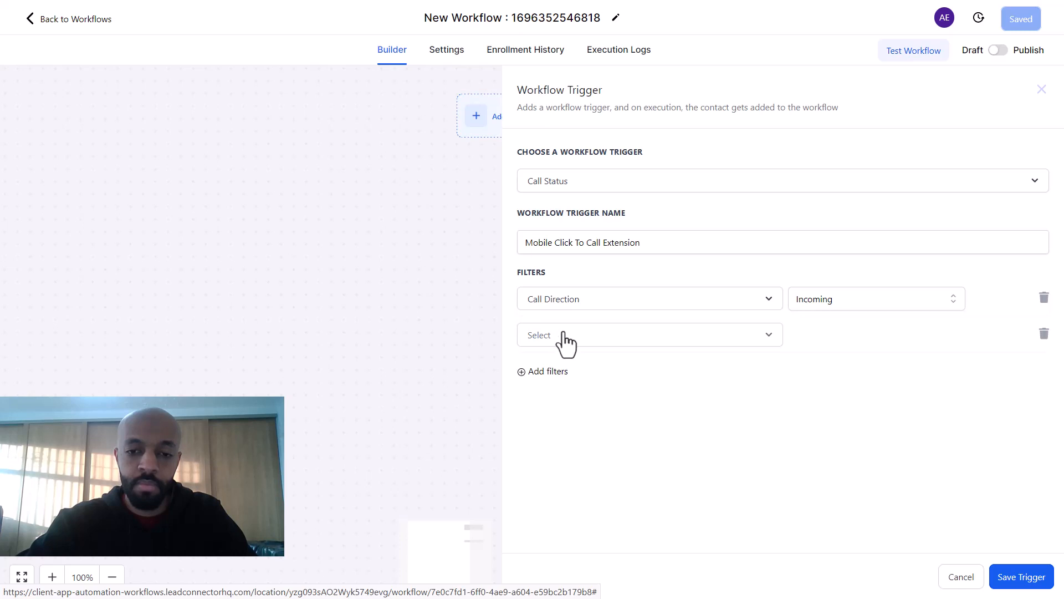
pyautogui.click(564, 333)
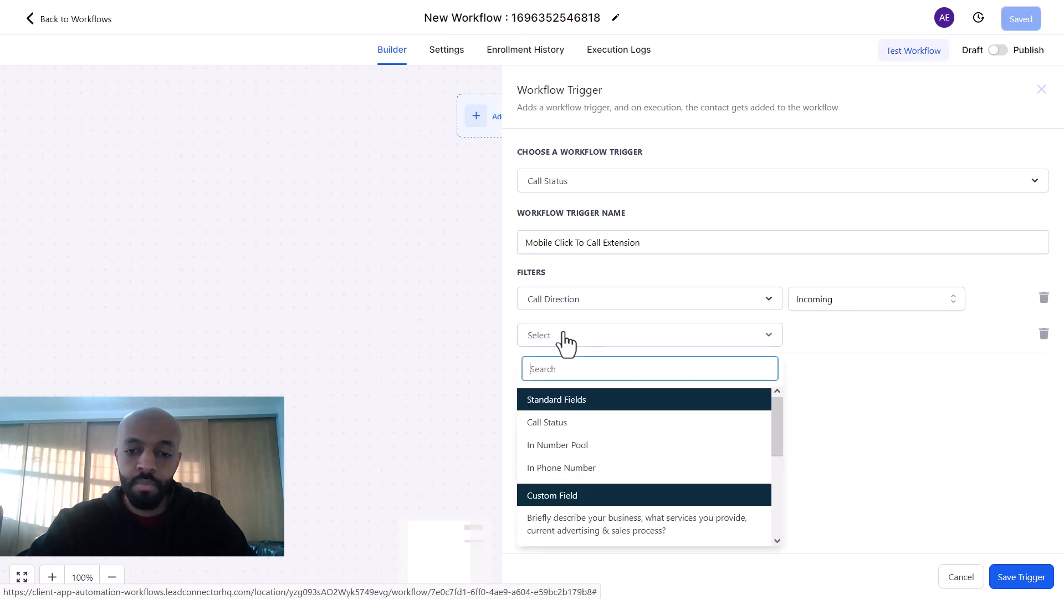
pyautogui.click(557, 469)
pyautogui.click(848, 334)
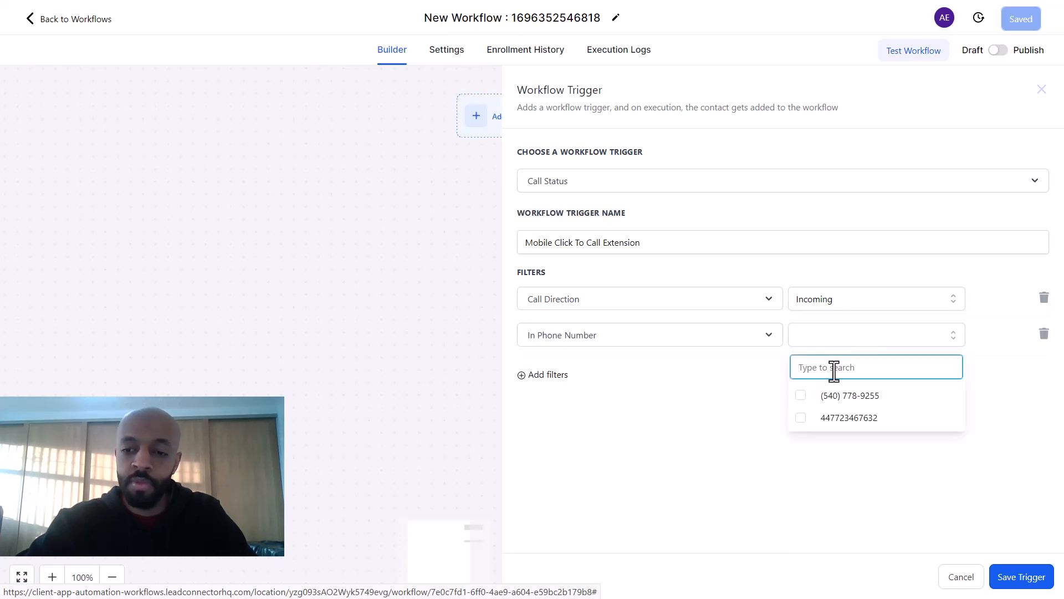
pyautogui.click(801, 394)
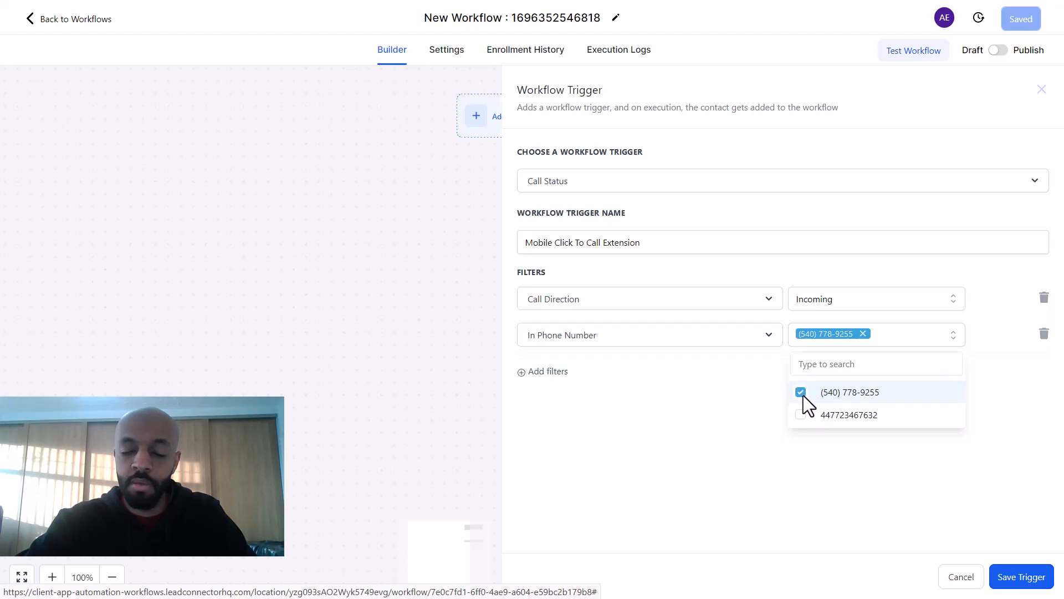
pyautogui.click(723, 377)
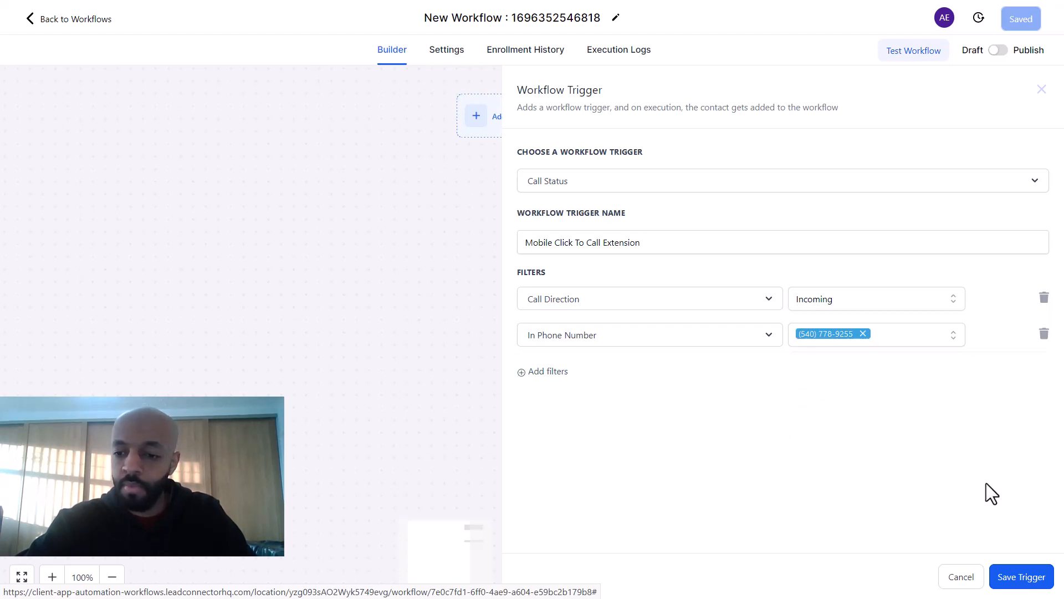
pyautogui.click(1019, 580)
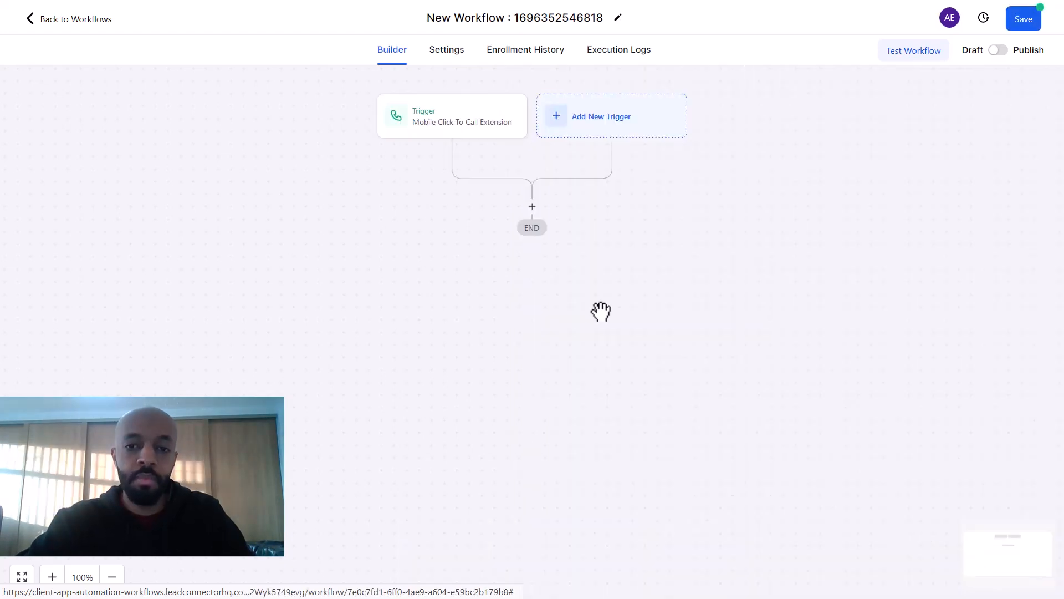
# Step: Add an Add To Google Adwords action after the trigger with conversion set to Other
pyautogui.click(532, 207)
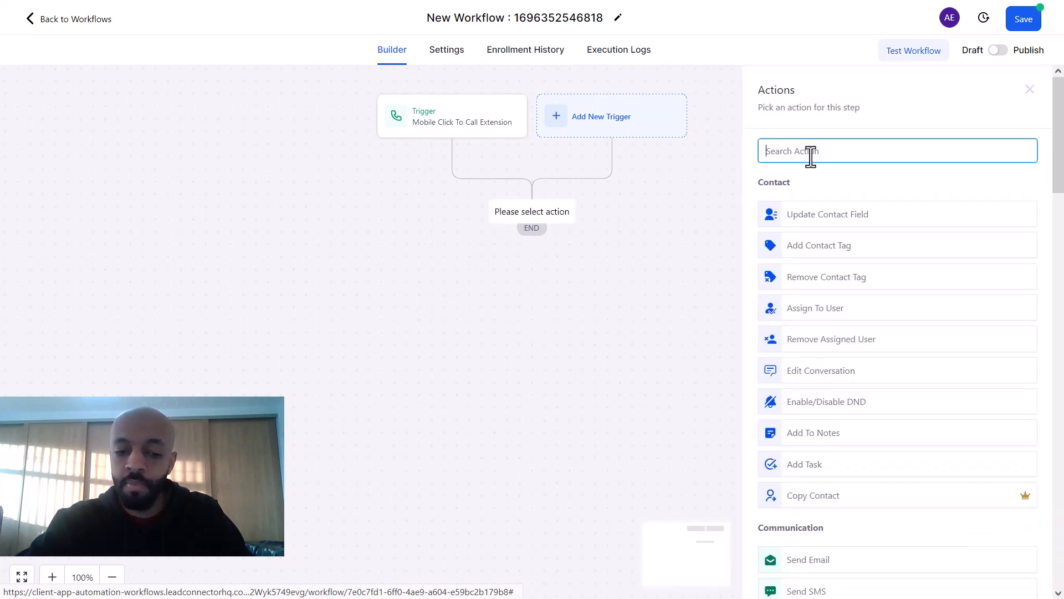
pyautogui.write('add')
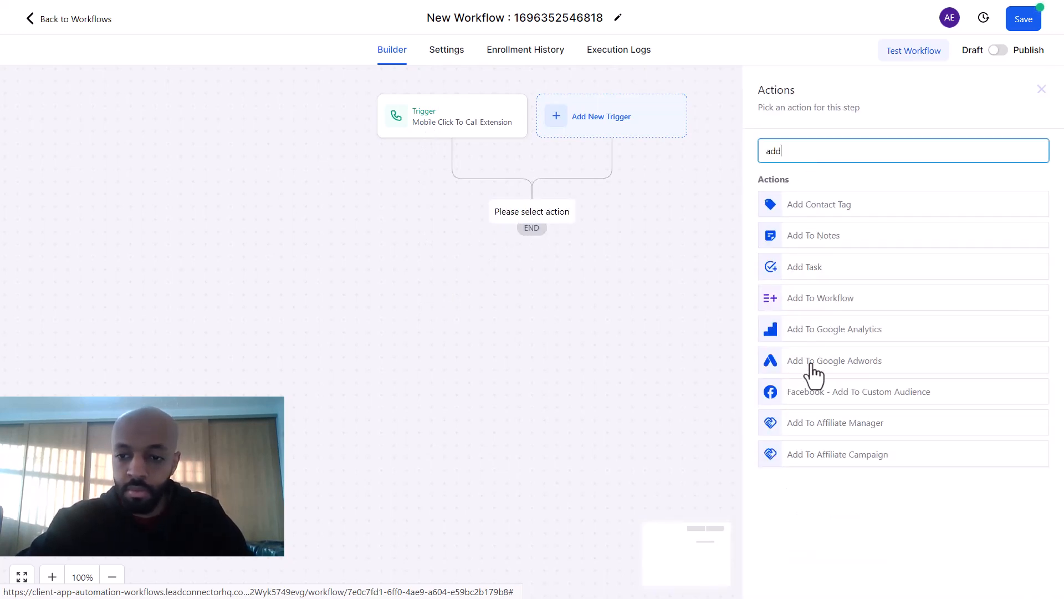
pyautogui.click(815, 366)
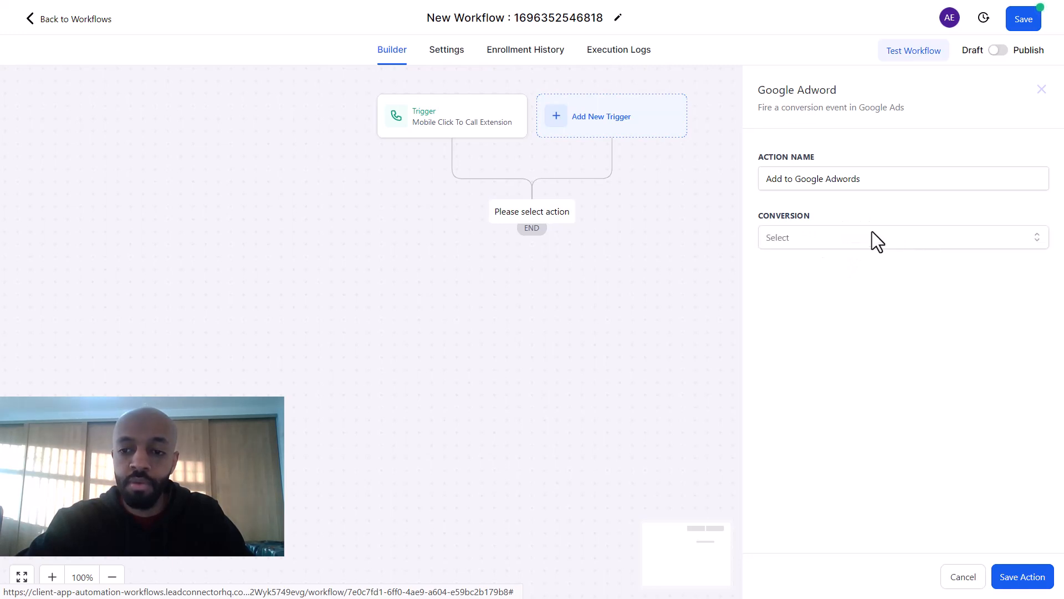
pyautogui.click(843, 238)
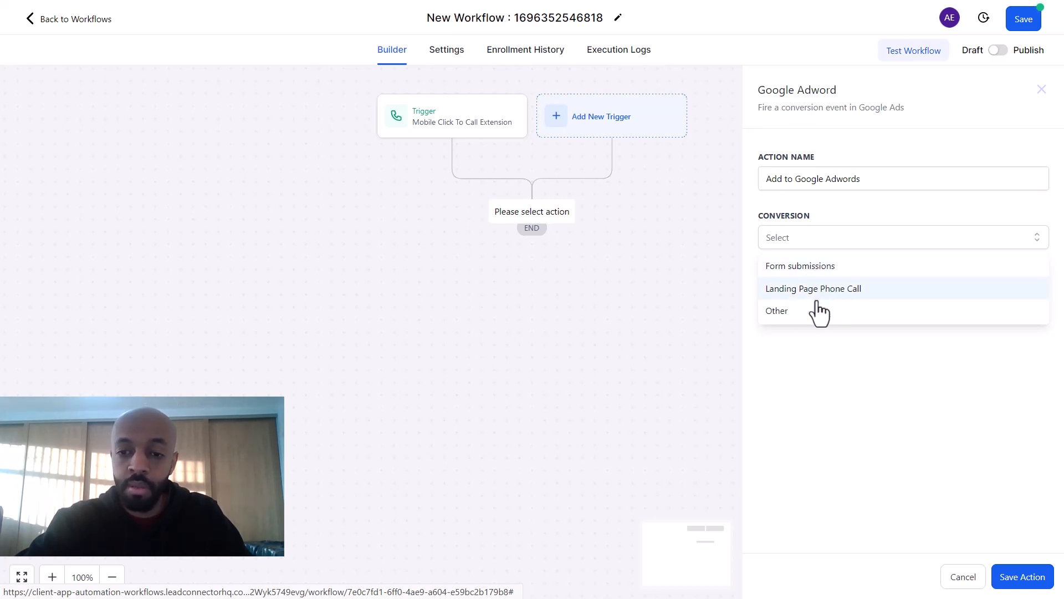
pyautogui.click(800, 311)
pyautogui.click(819, 298)
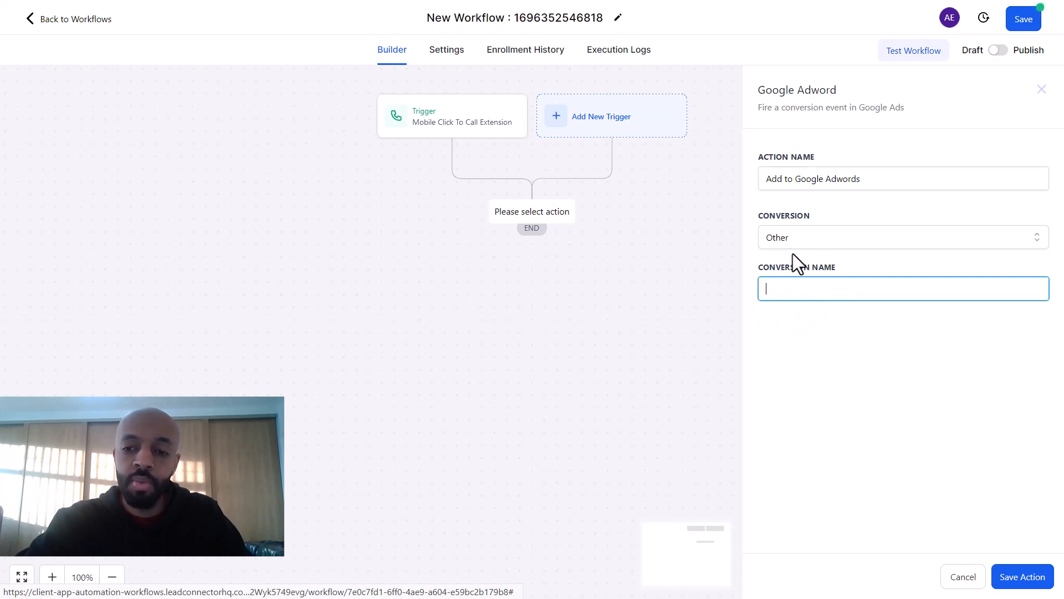
# Step: In Google Ads, open the Mobile Click To Call Extension conversion and copy its name
pyautogui.moveTo(196, 1)
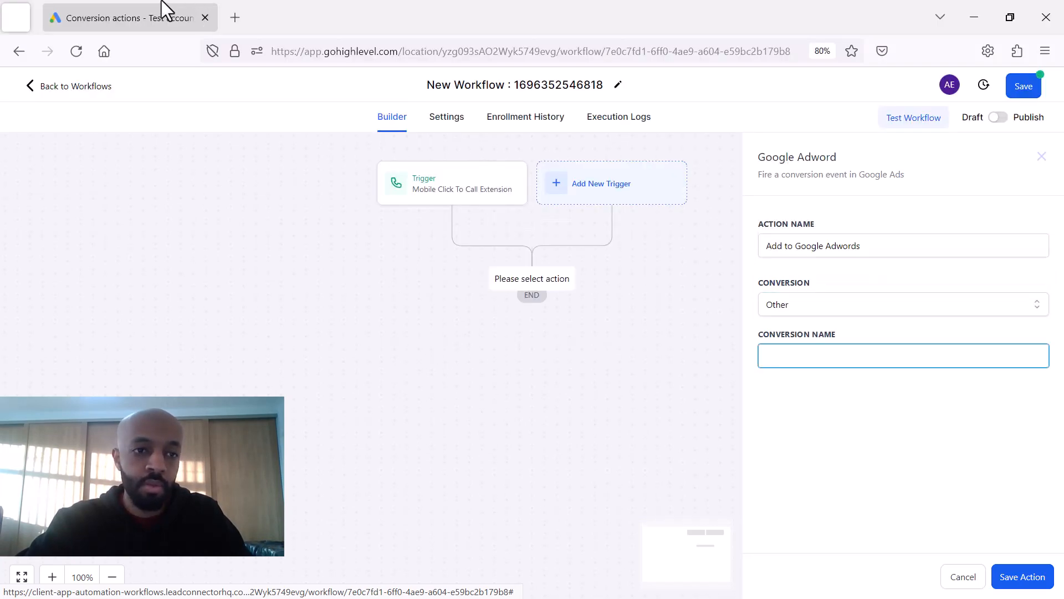
pyautogui.click(161, 1)
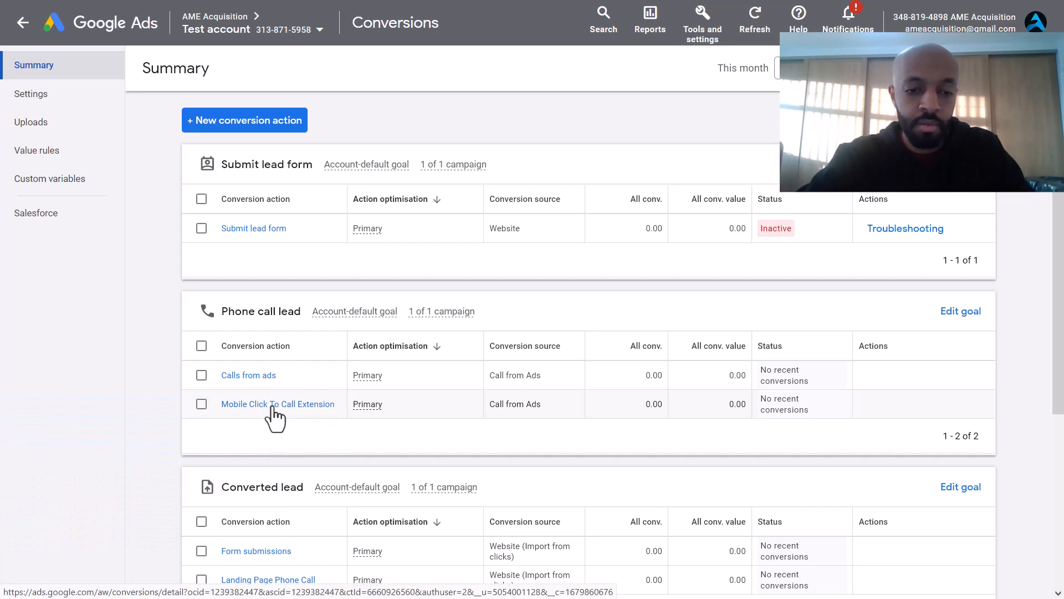
pyautogui.rightClick(273, 406)
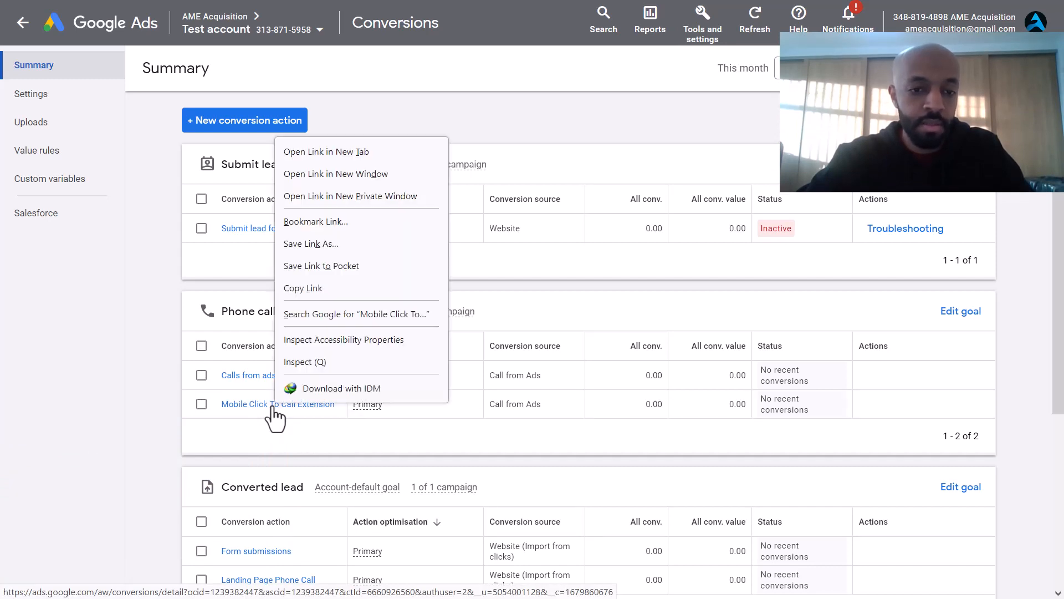
pyautogui.click(158, 357)
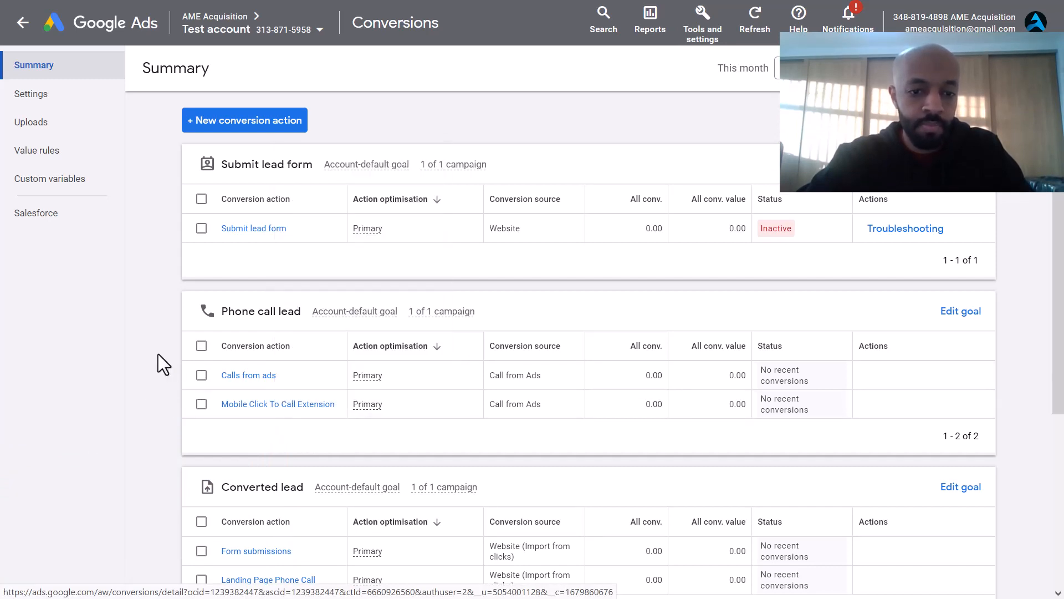
pyautogui.click(273, 405)
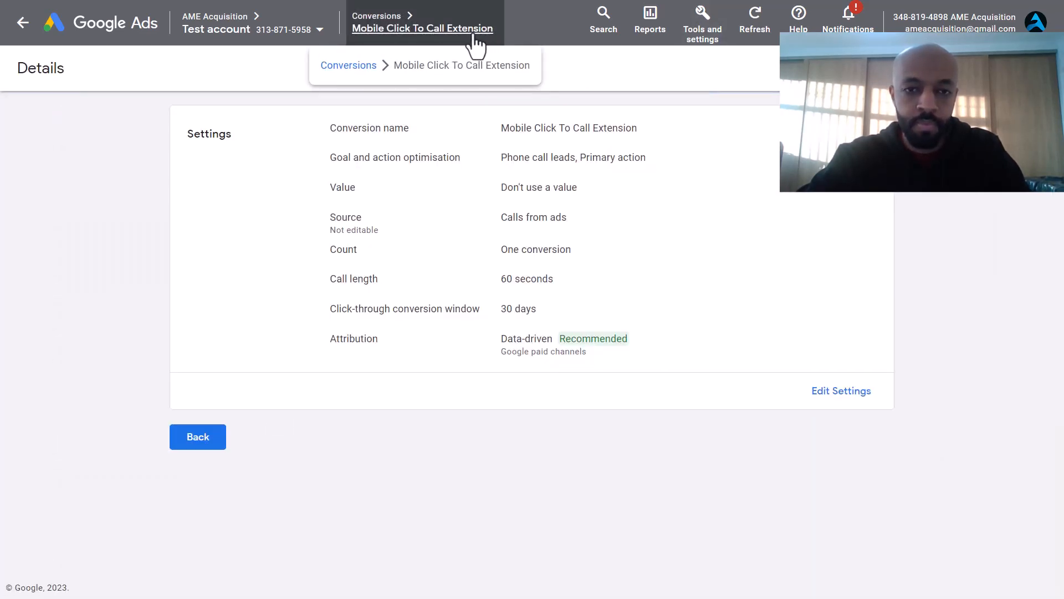
pyautogui.rightClick(473, 34)
pyautogui.click(383, 234)
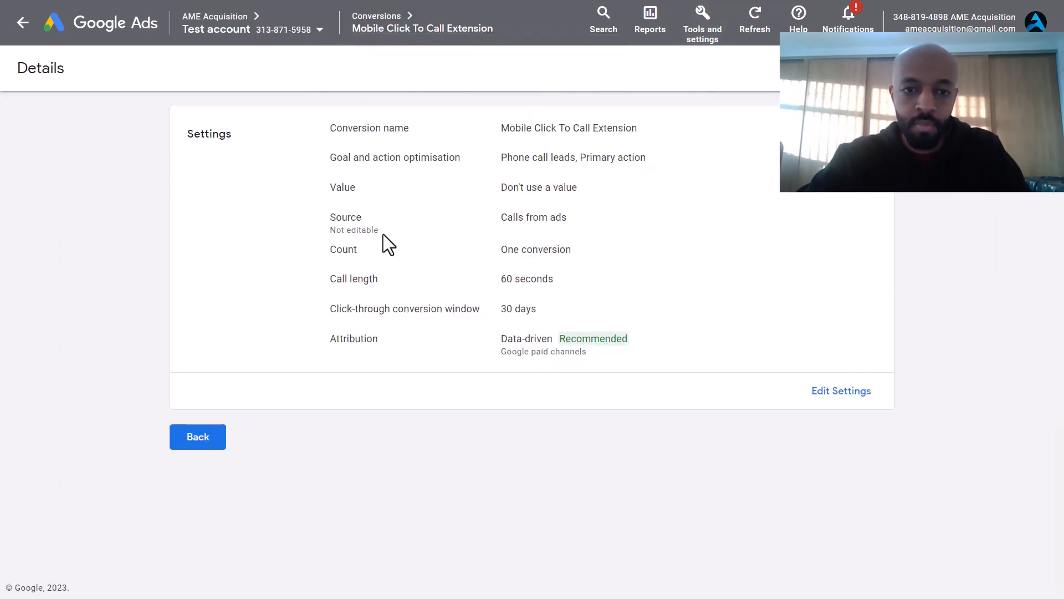
pyautogui.tripleClick(626, 126)
pyautogui.hotkey('ctrl', 'c')
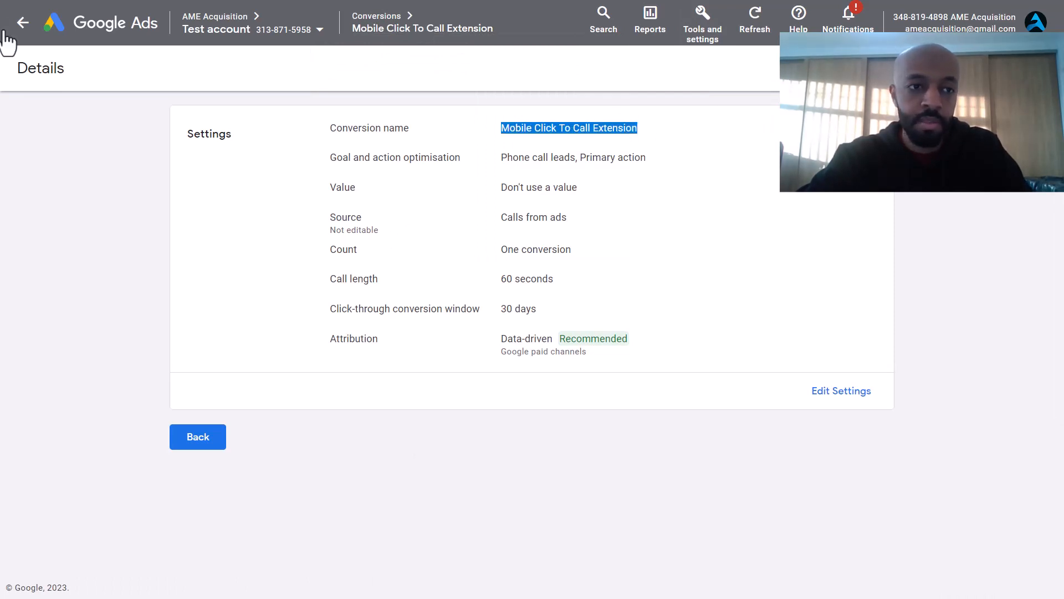
pyautogui.click(10, 7)
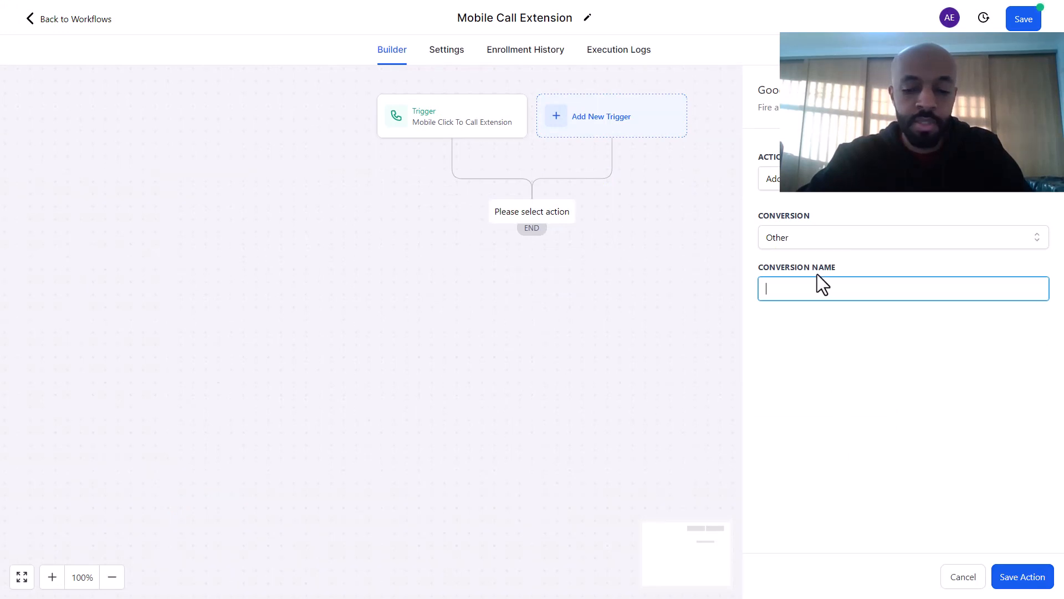
# Step: Paste 'Mobile Click To Call Extension' as the conversion name and save the action
pyautogui.hotkey('ctrl', 'v')
pyautogui.click(847, 335)
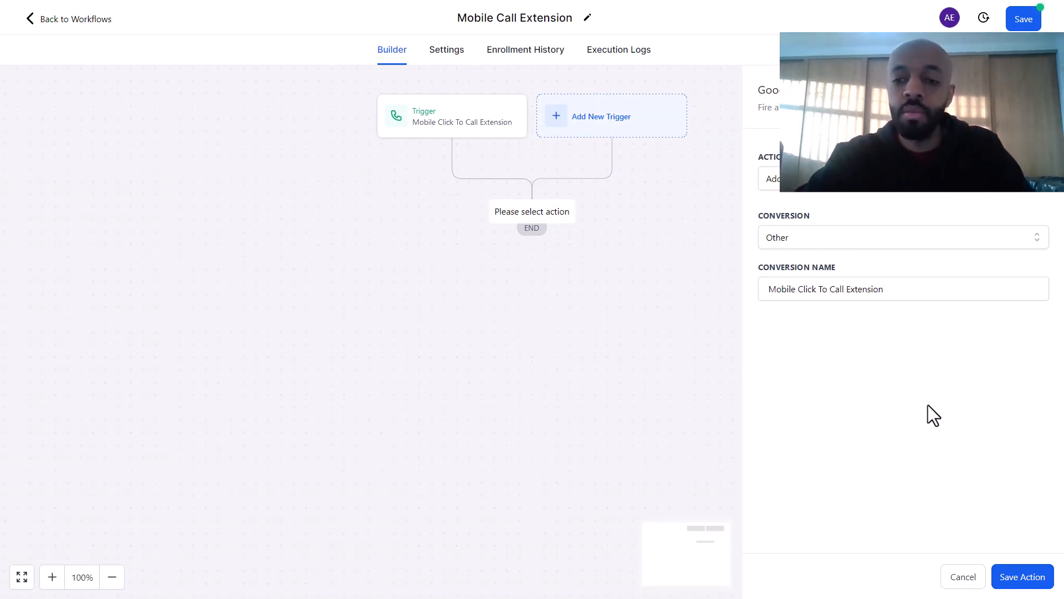
pyautogui.click(1022, 578)
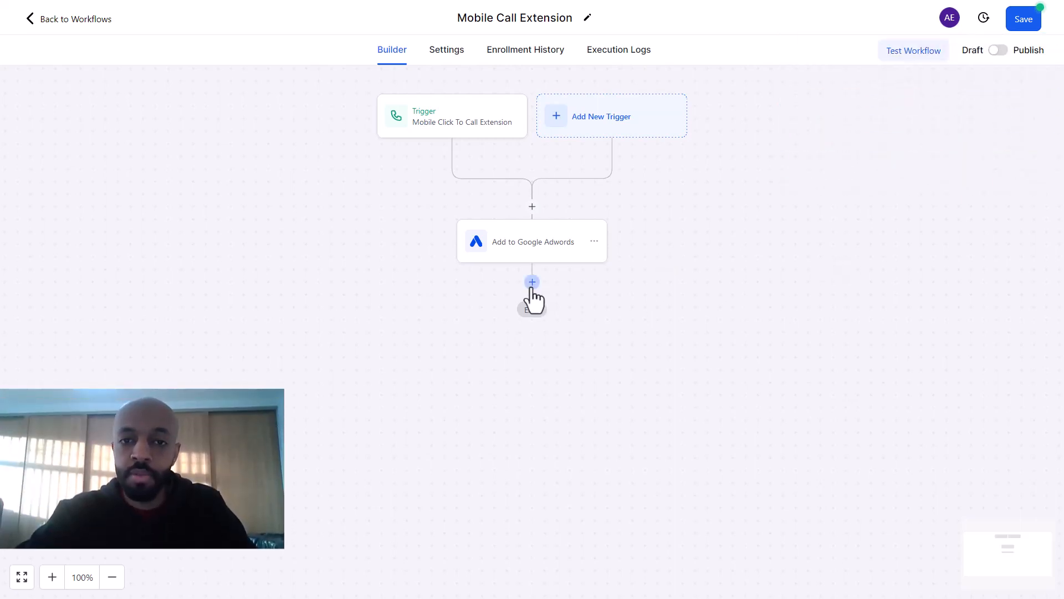
# Step: Look at the Create/Update Opportunity action after the Google Ads step, then cancel it
pyautogui.click(532, 283)
pyautogui.write('pipl')
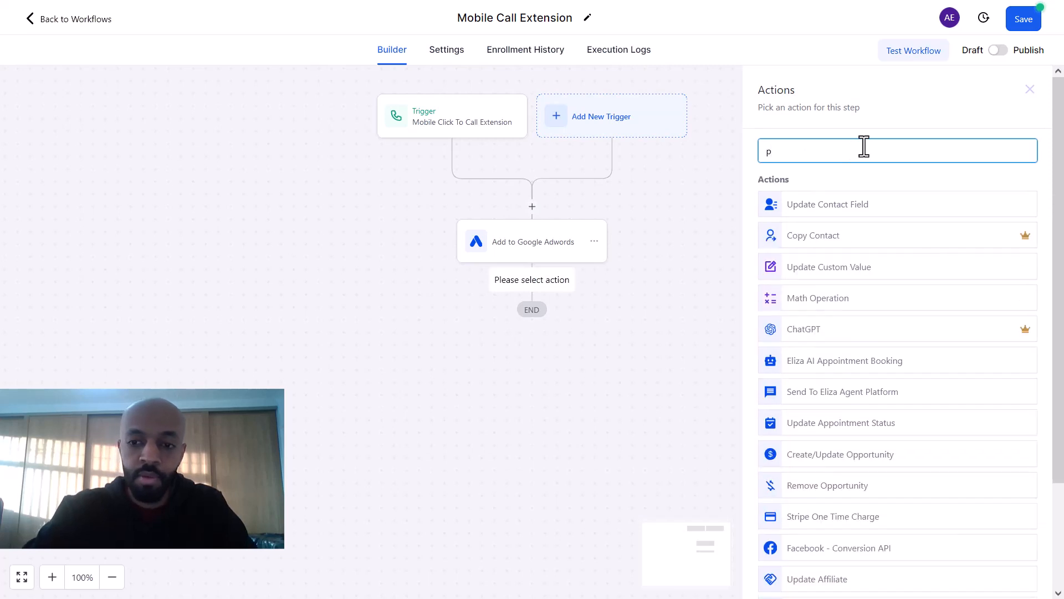
pyautogui.press('BackSpace')
pyautogui.press('BackSpace')
pyautogui.press('BackSpace')
pyautogui.write('a')
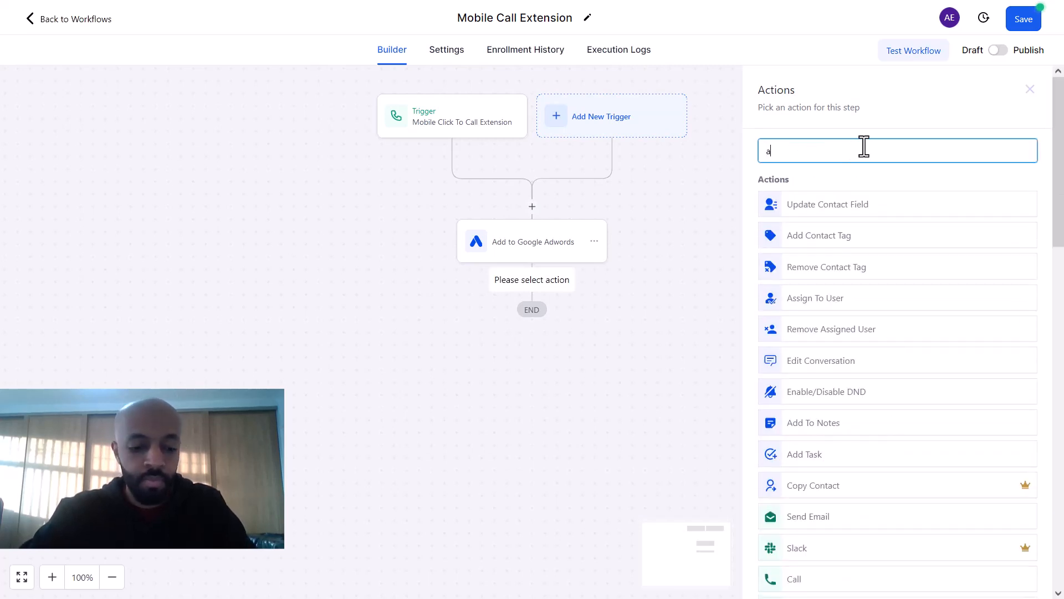
pyautogui.press('BackSpace')
pyautogui.write('opp')
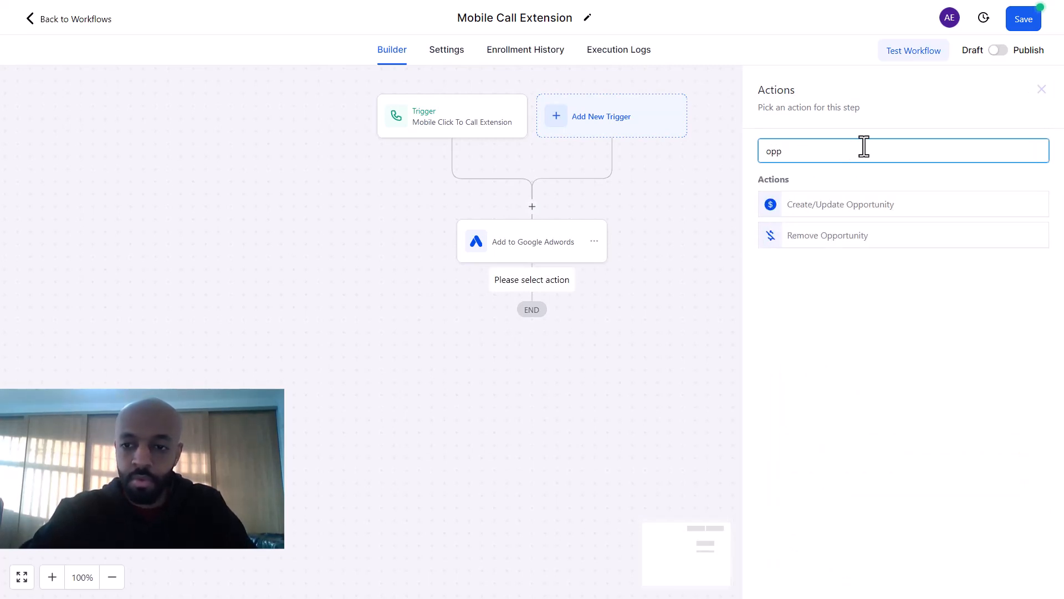
pyautogui.click(842, 205)
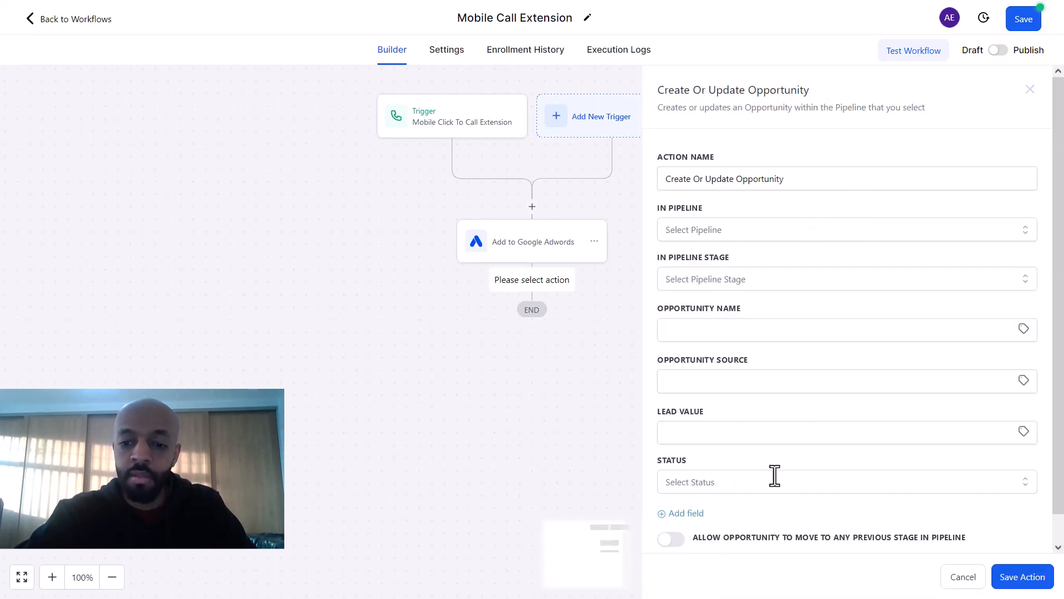
pyautogui.click(961, 577)
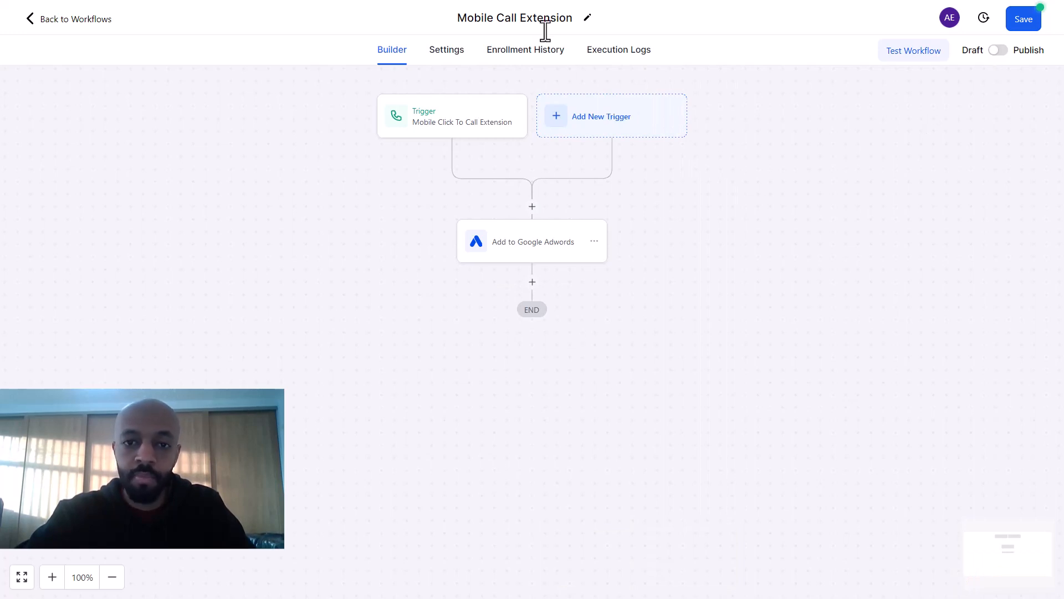
# Step: Publish and save the Mobile Call Extension workflow, then return to the workflow list
pyautogui.click(998, 51)
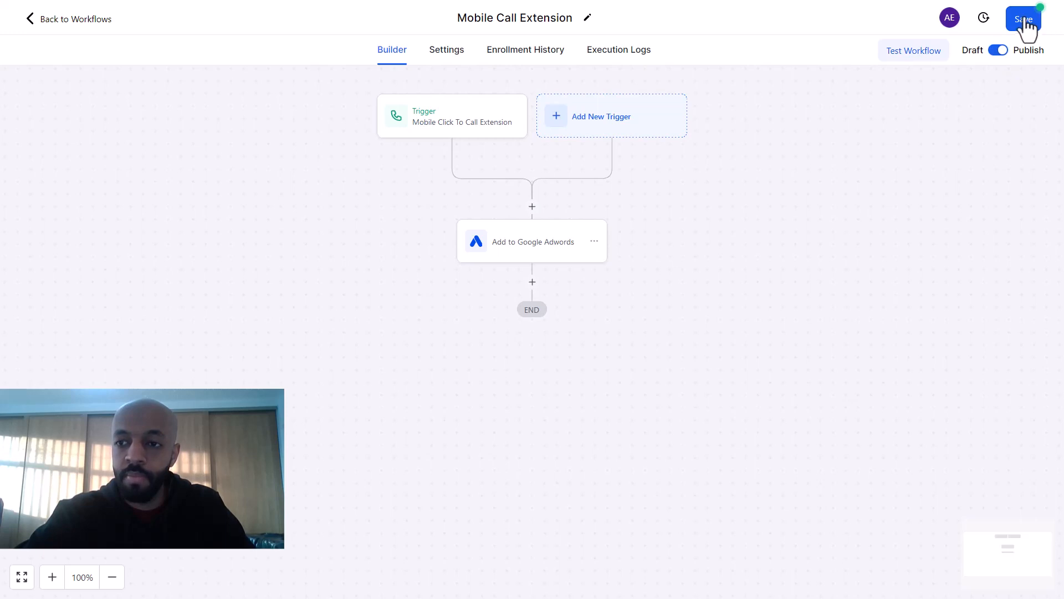
pyautogui.click(1025, 23)
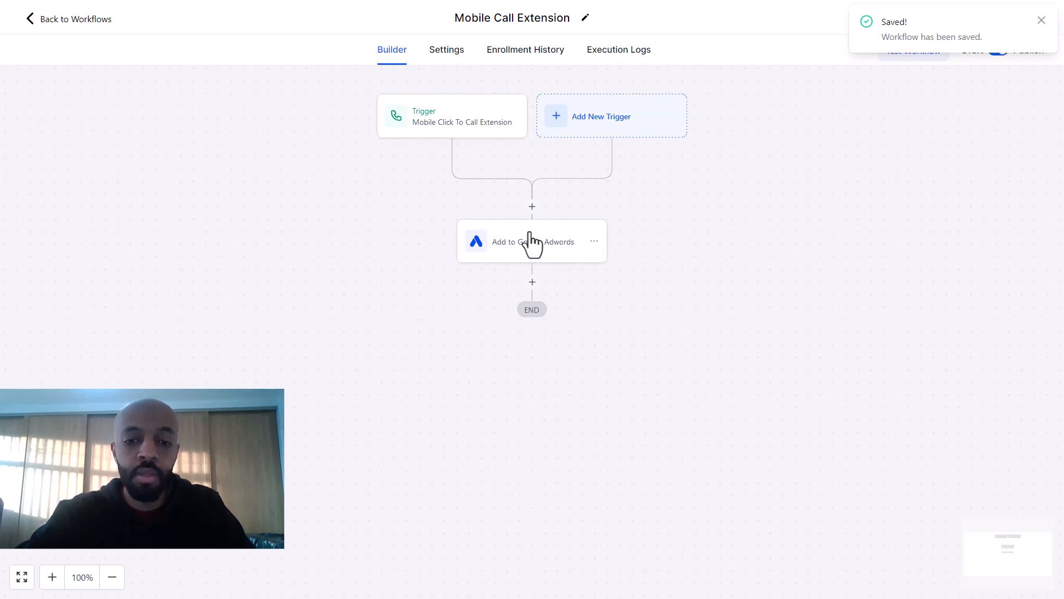
pyautogui.click(65, 22)
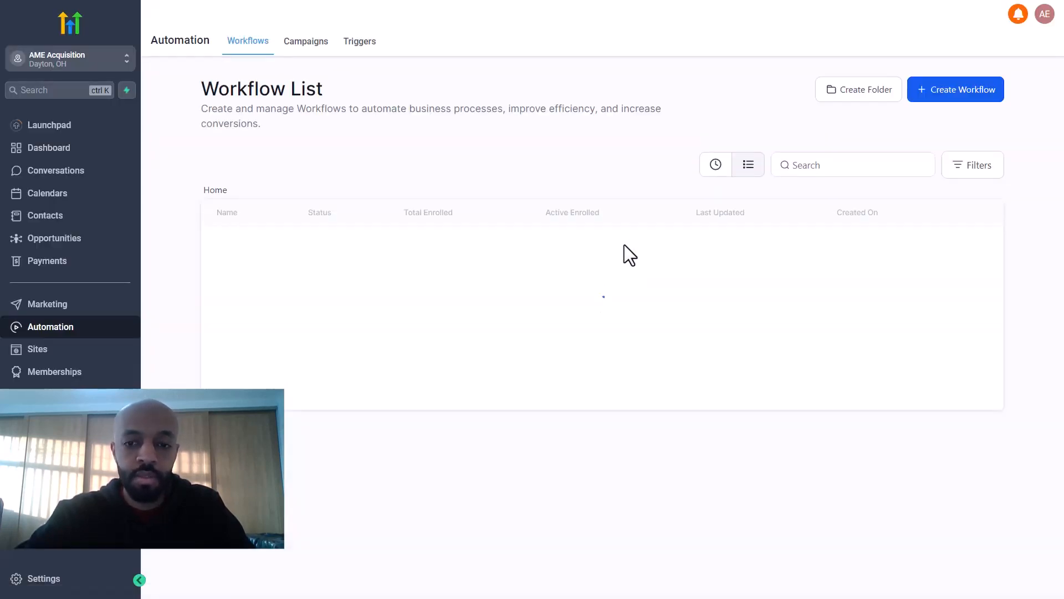
# Step: Create a blank workflow titled 'Landing Page Call' and bring up its trigger choices
pyautogui.click(970, 92)
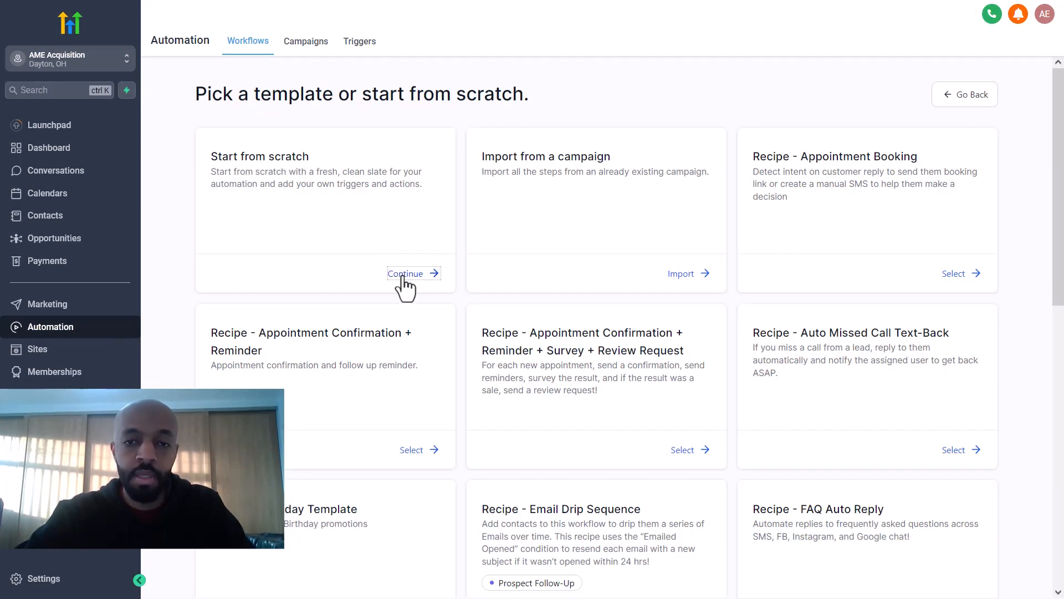
pyautogui.click(404, 277)
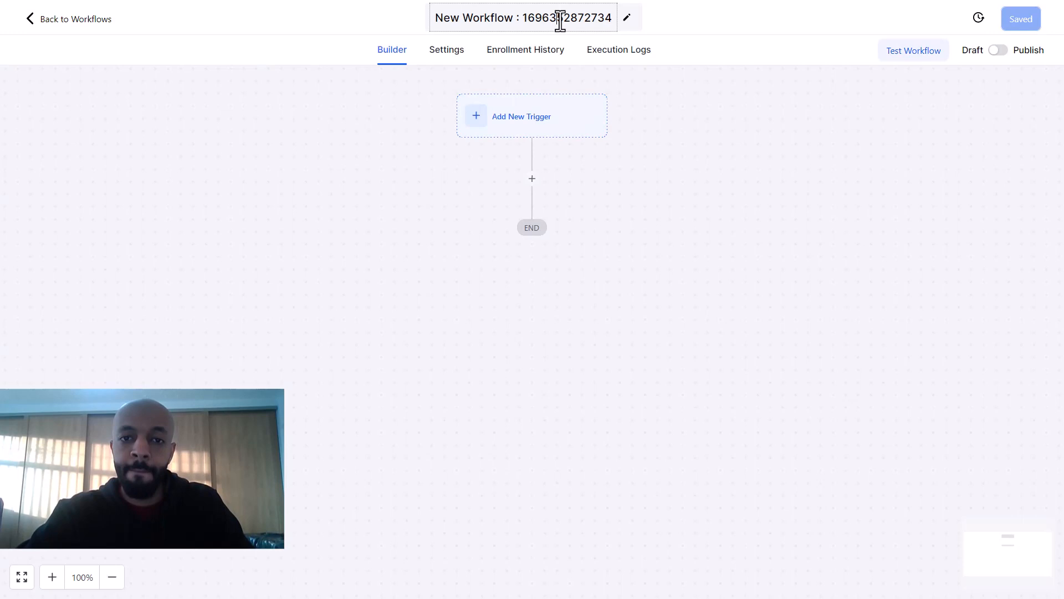
pyautogui.click(561, 18)
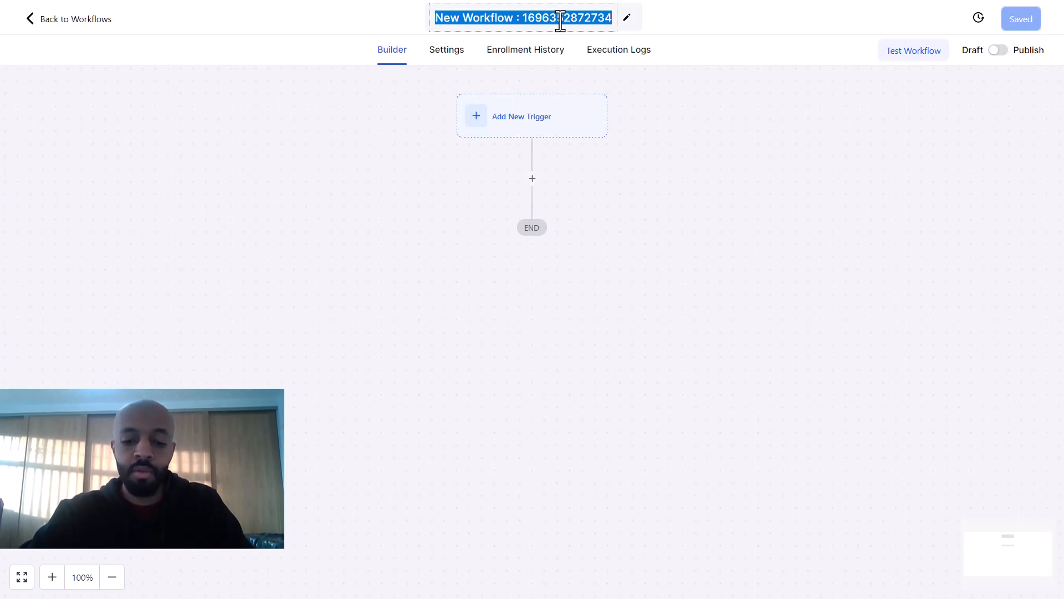
pyautogui.write('Landing')
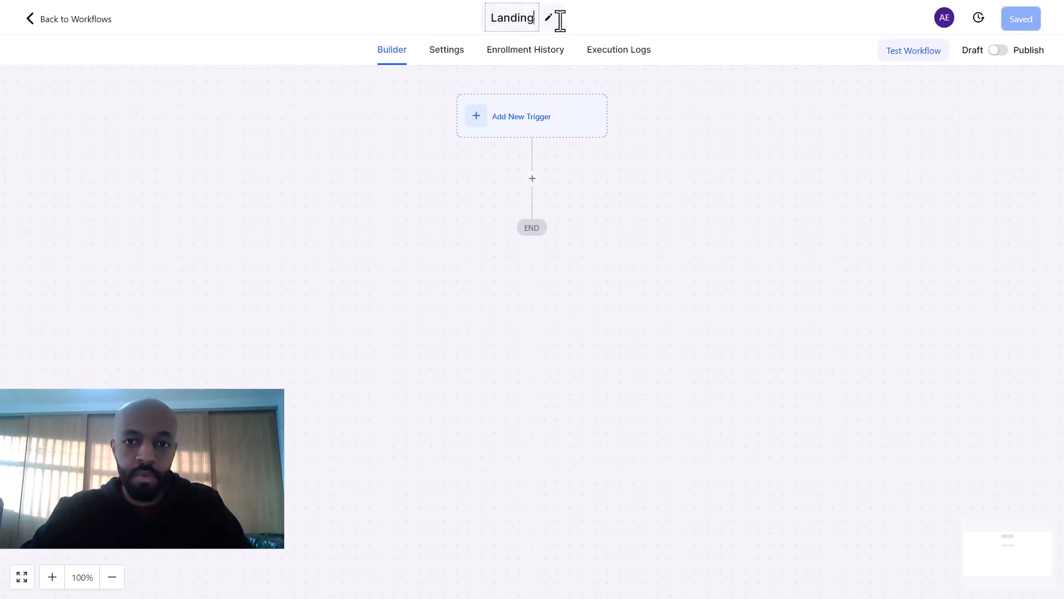
pyautogui.write(' Page')
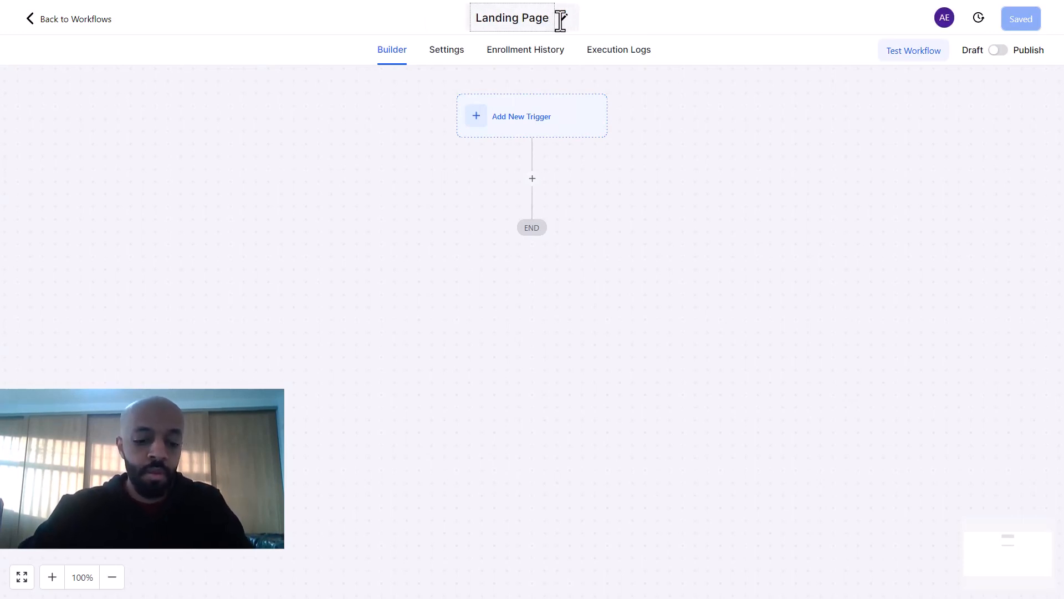
pyautogui.write(' Call')
pyautogui.click(524, 118)
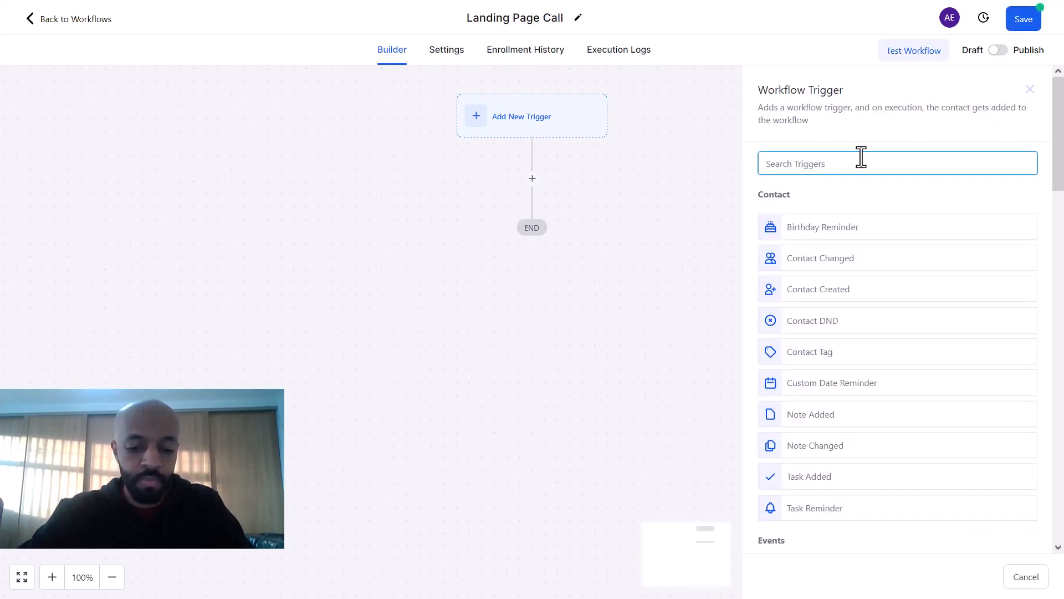
# Step: Choose the Call Status trigger and filter it to Call Direction Incoming
pyautogui.write('call')
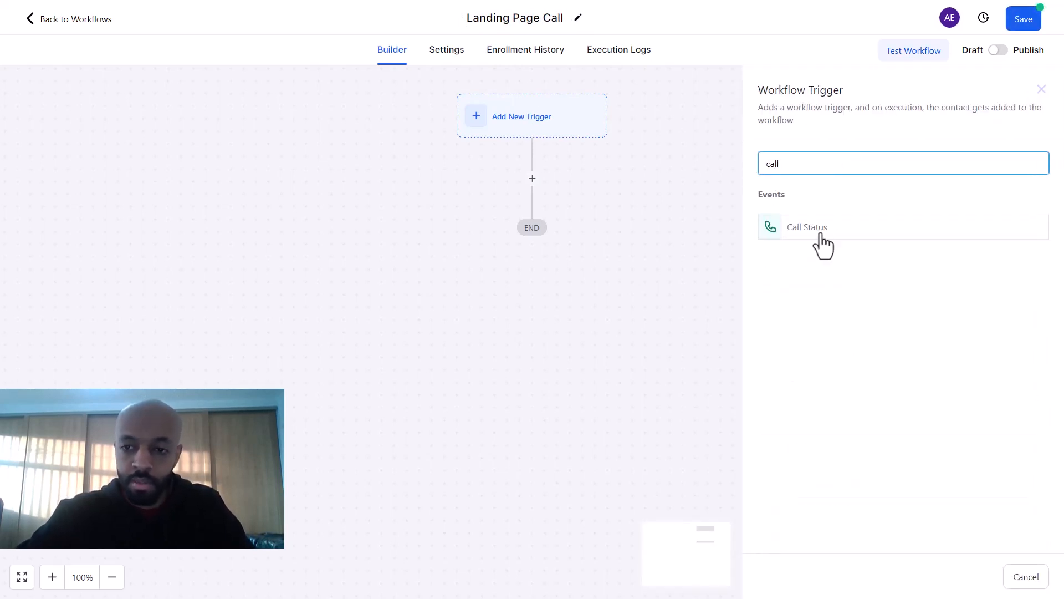
pyautogui.click(823, 239)
pyautogui.click(550, 285)
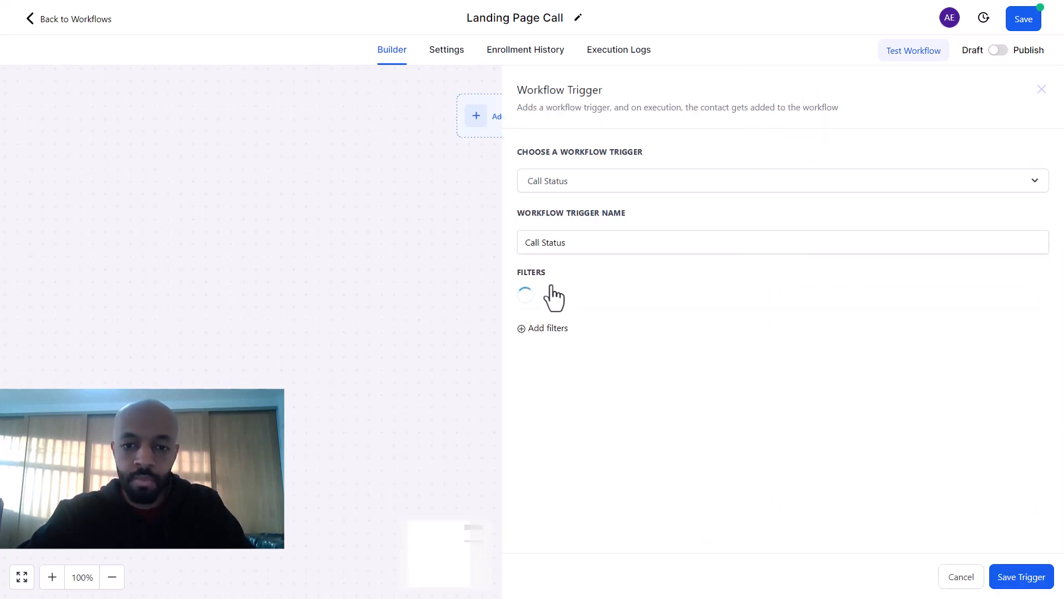
pyautogui.click(596, 305)
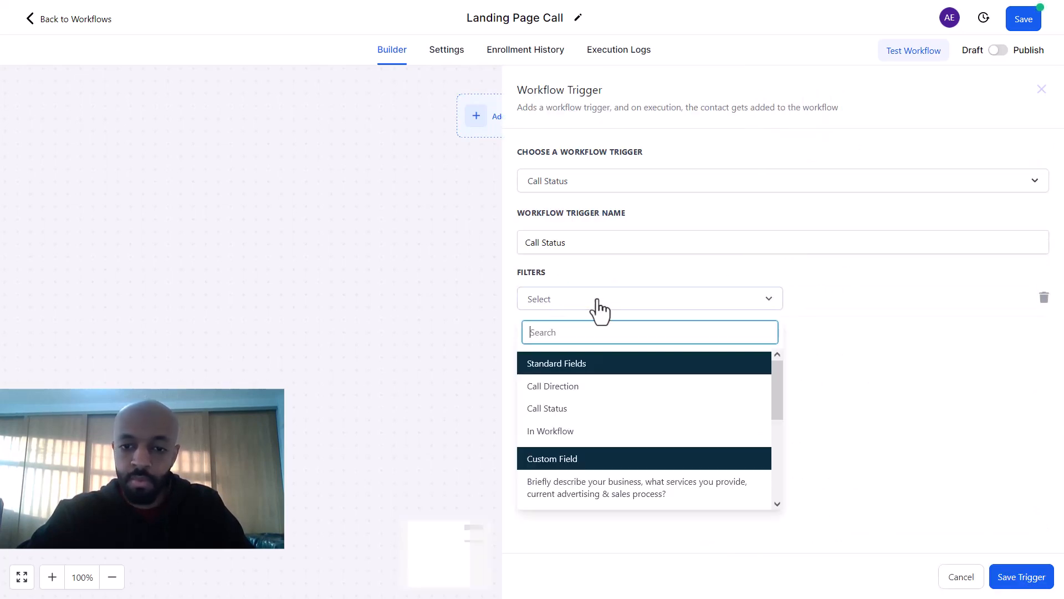
pyautogui.click(562, 393)
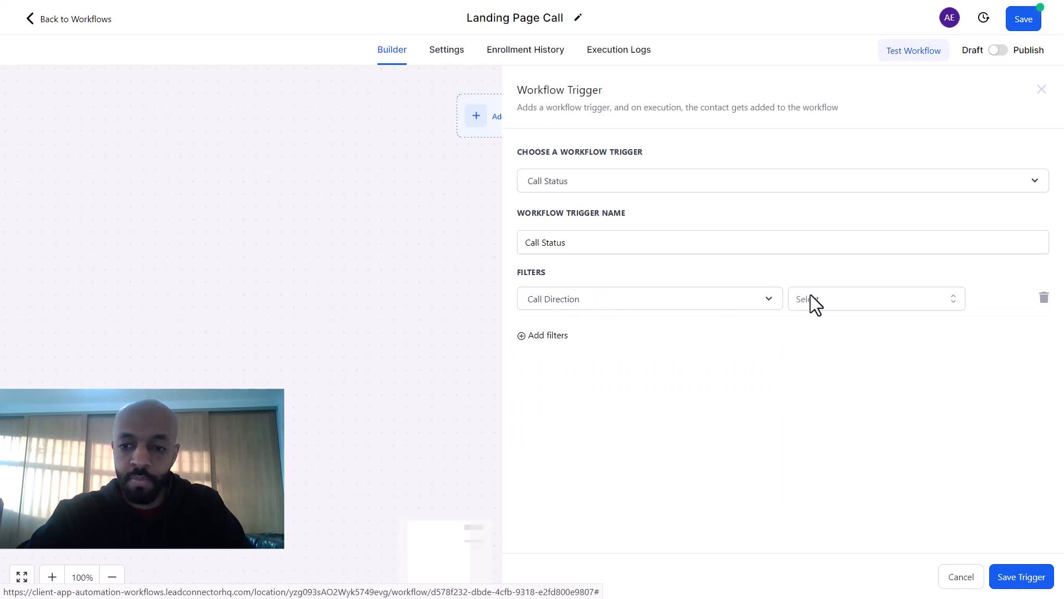
pyautogui.click(810, 297)
pyautogui.click(820, 356)
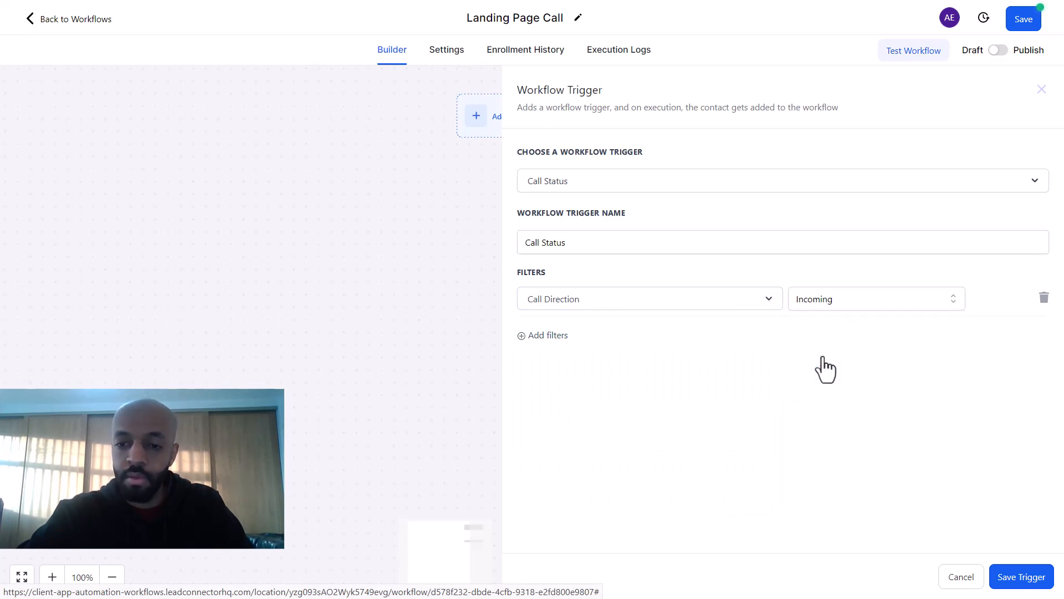
# Step: Remove the empty In Number Pool filter and save the Call Status trigger
pyautogui.click(550, 336)
pyautogui.click(563, 340)
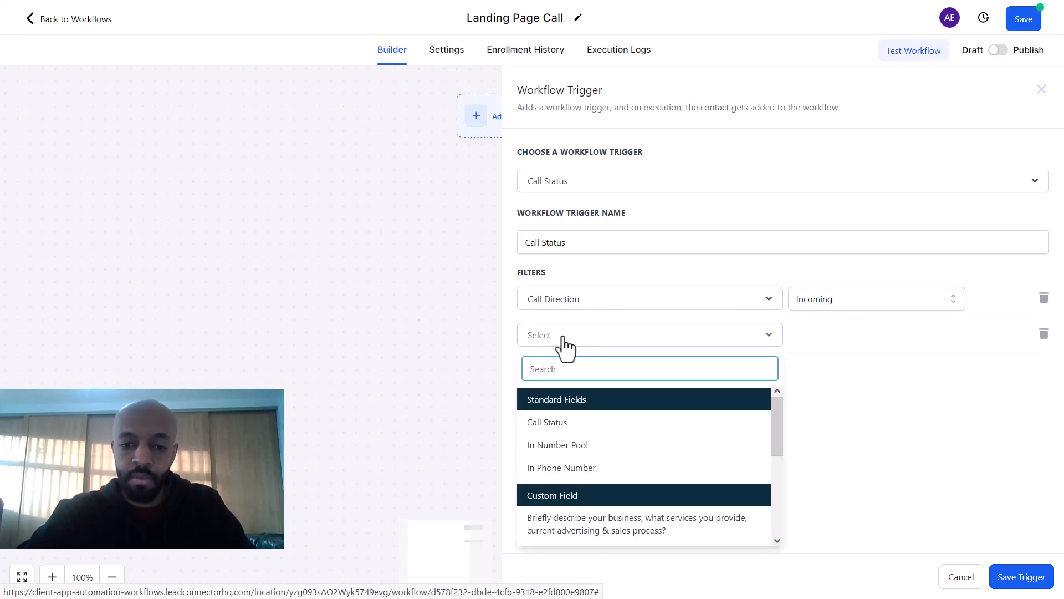
pyautogui.click(563, 447)
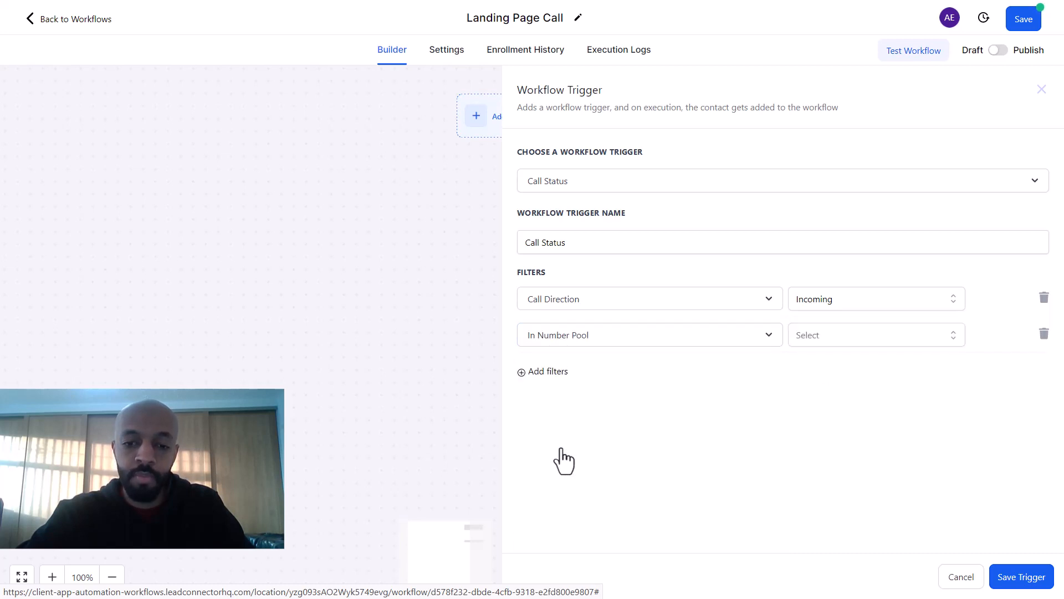
pyautogui.click(829, 337)
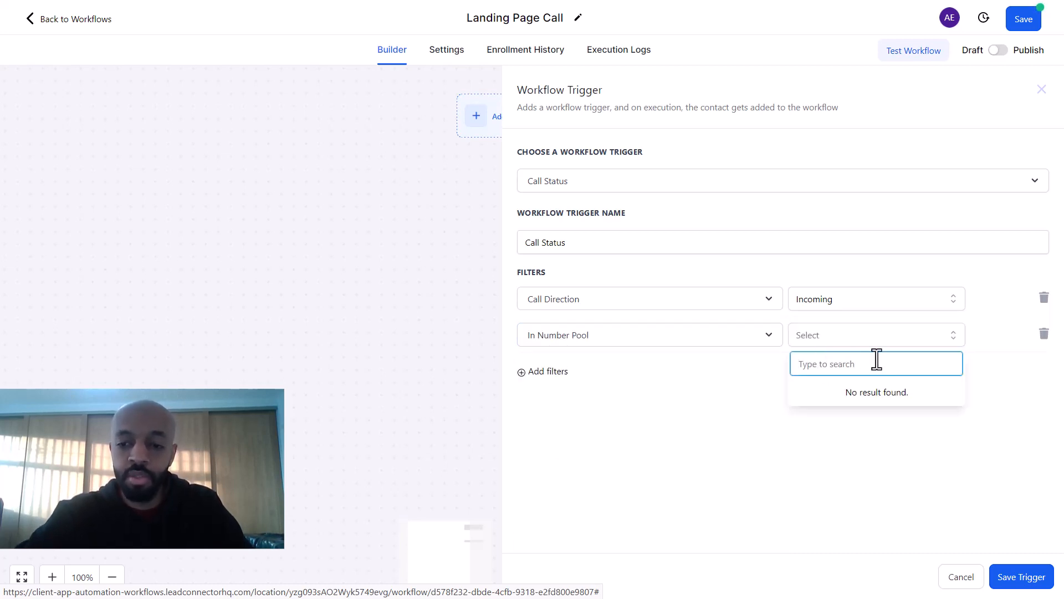
pyautogui.click(906, 387)
pyautogui.click(718, 438)
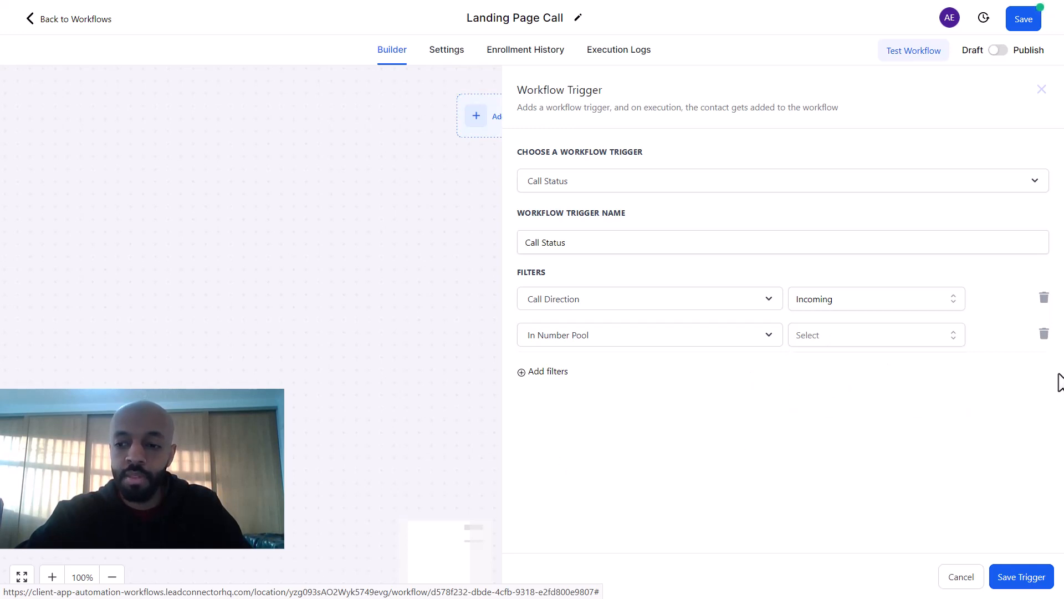
pyautogui.click(1026, 582)
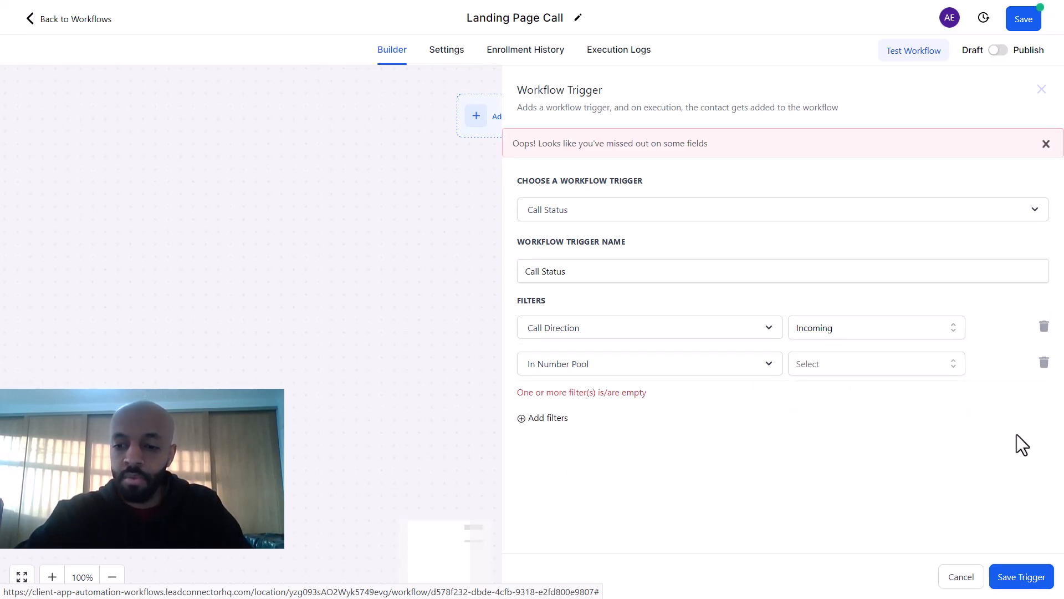
pyautogui.click(1045, 363)
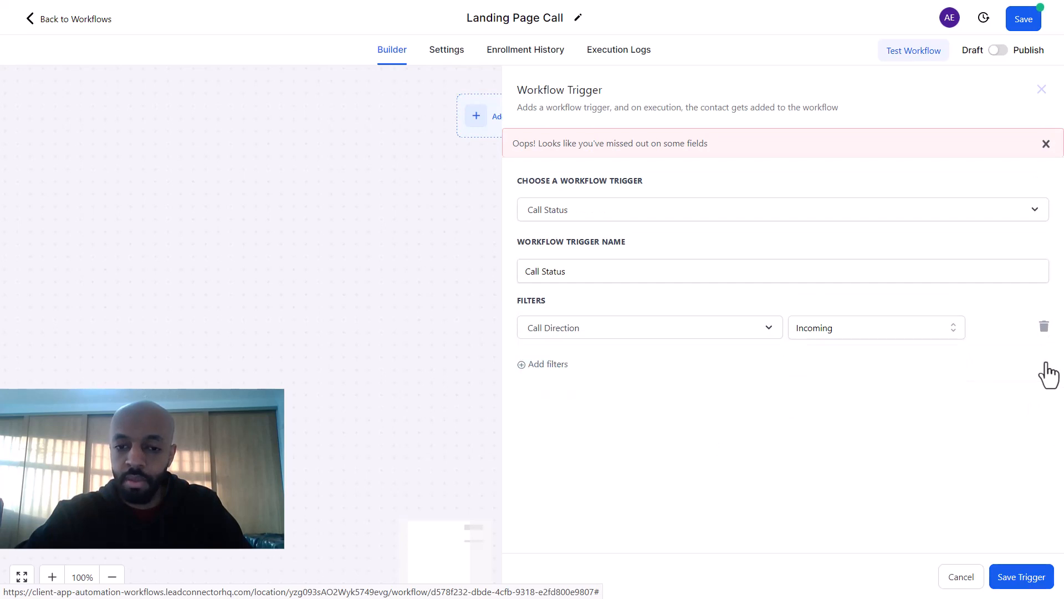
pyautogui.click(1010, 582)
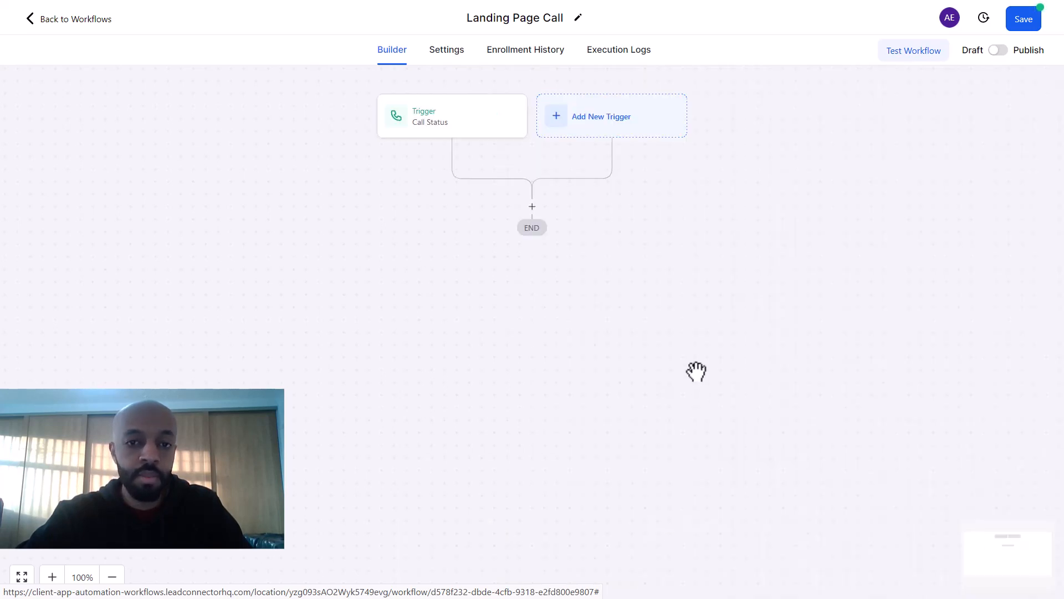
# Step: Add an Add To Google Adwords action using the Landing Page Phone Call conversion
pyautogui.click(533, 208)
pyautogui.write('add')
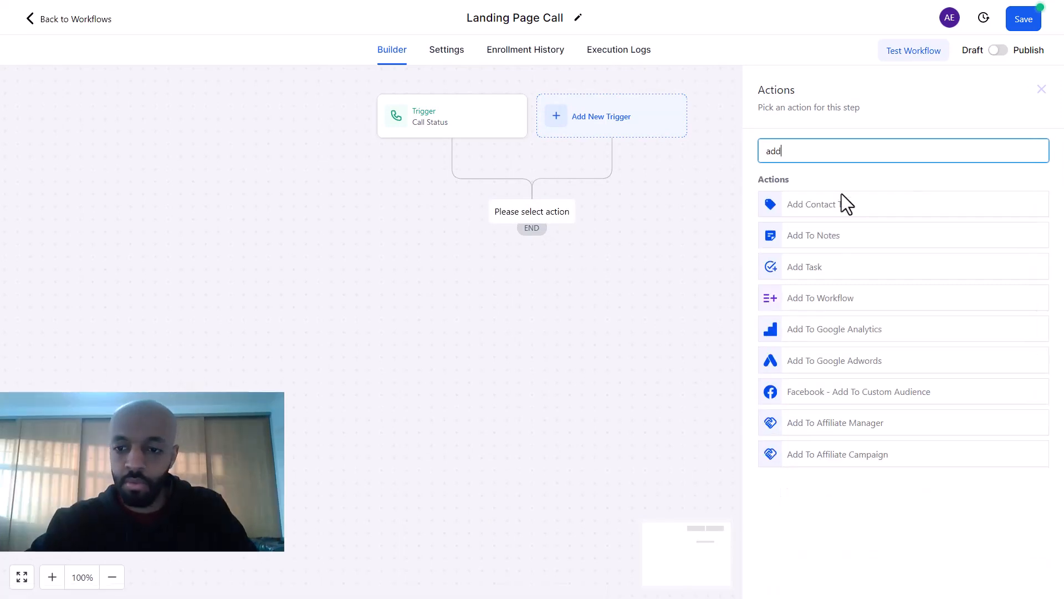
pyautogui.click(844, 361)
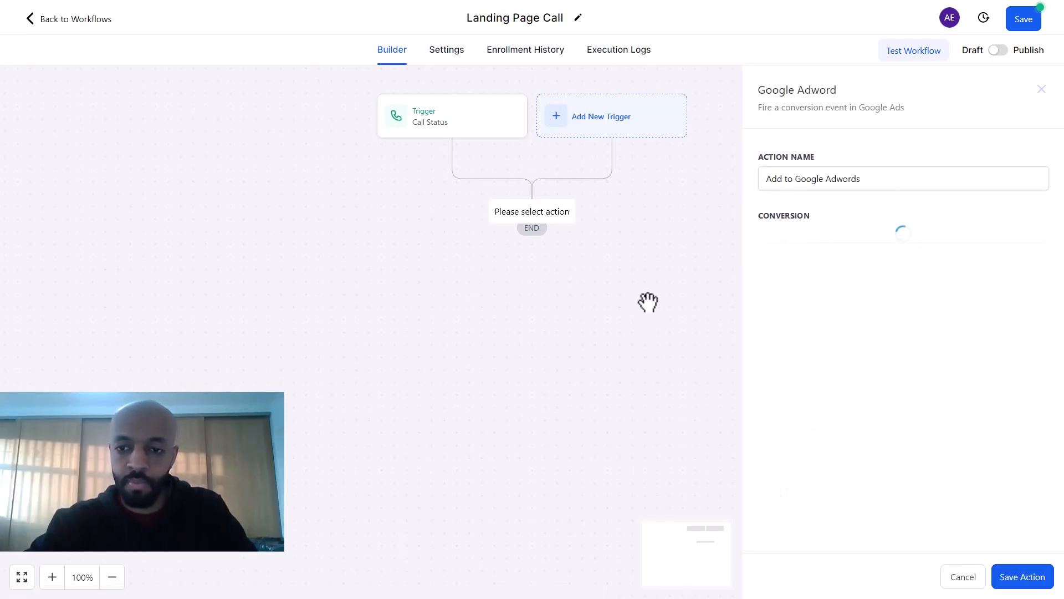
pyautogui.click(956, 241)
pyautogui.click(846, 289)
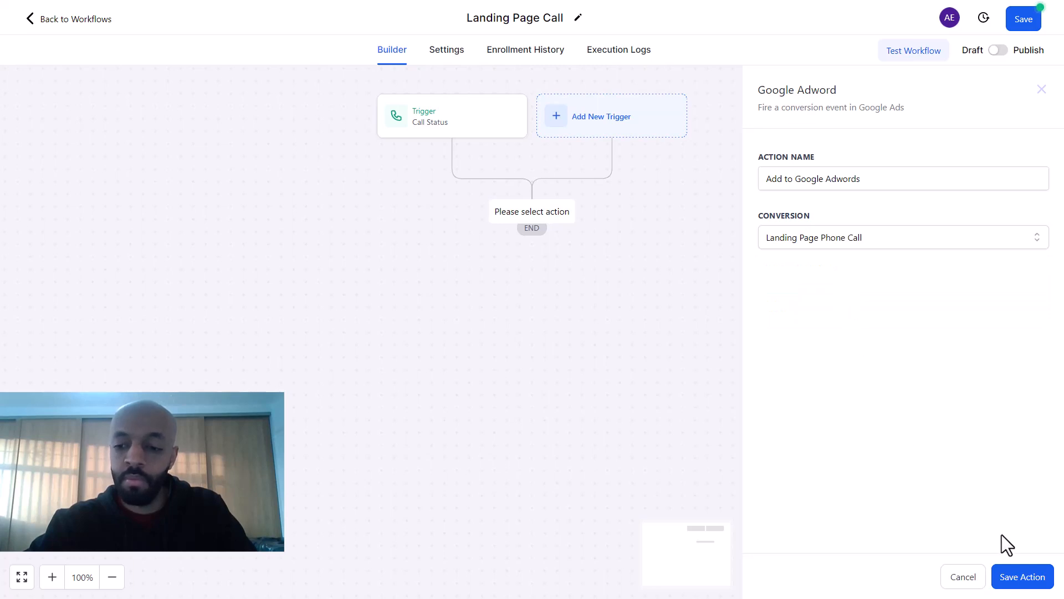
# Step: Keep the Add to Google Adwords step, then publish and save the Landing Page Call workflow
pyautogui.click(1018, 579)
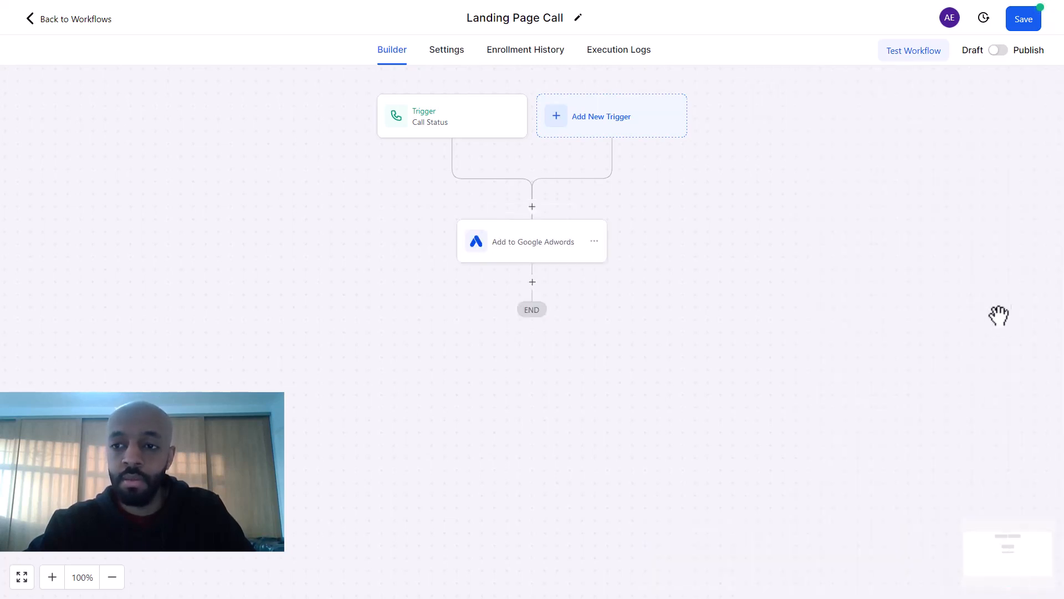
pyautogui.click(1000, 52)
pyautogui.click(1018, 27)
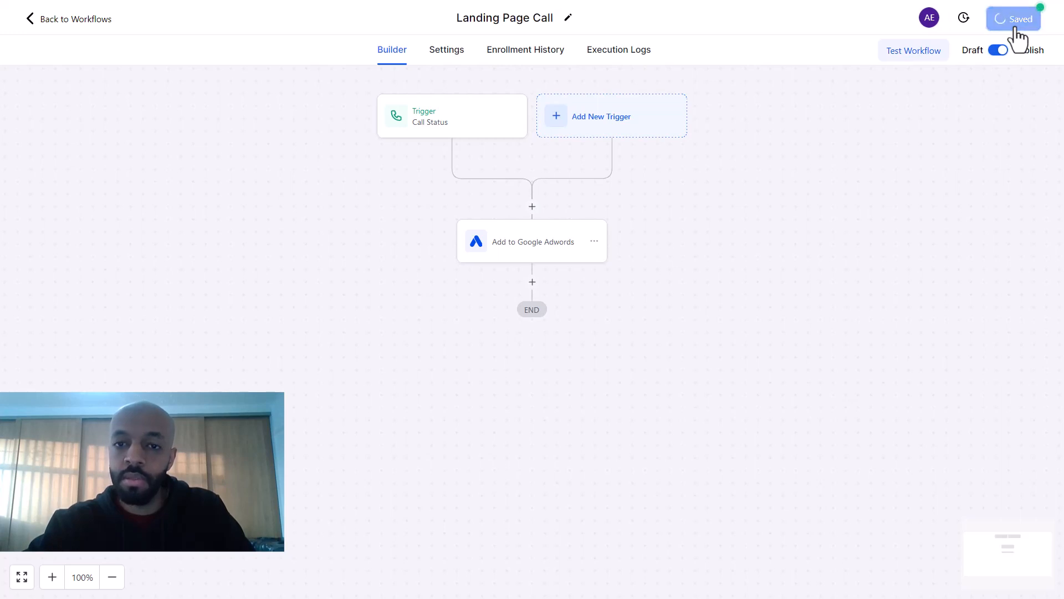
pyautogui.click(69, 31)
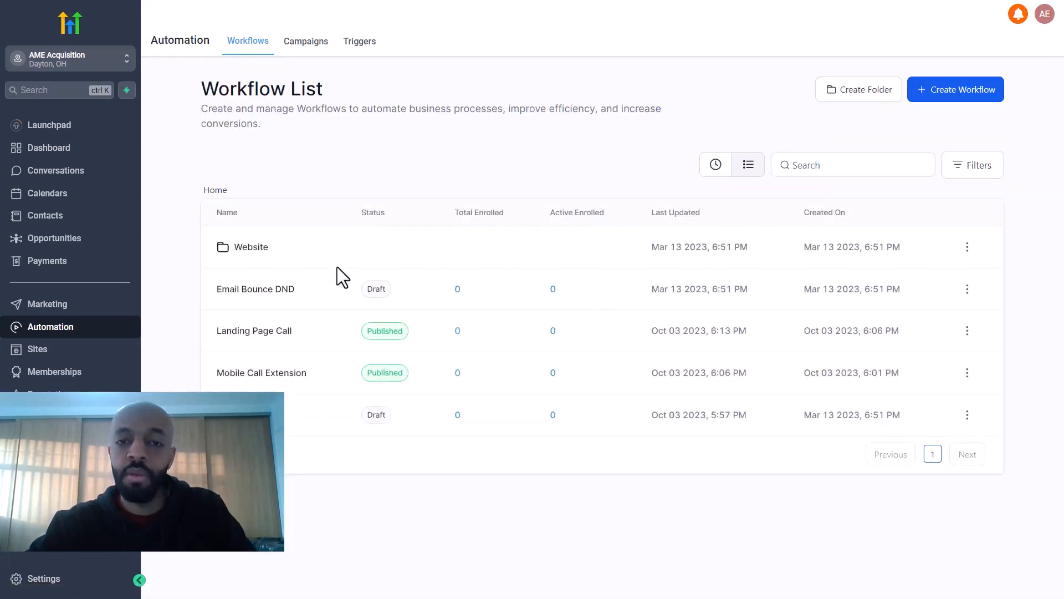
# Step: Create a blank workflow from scratch named 'Form Submission'
pyautogui.click(940, 94)
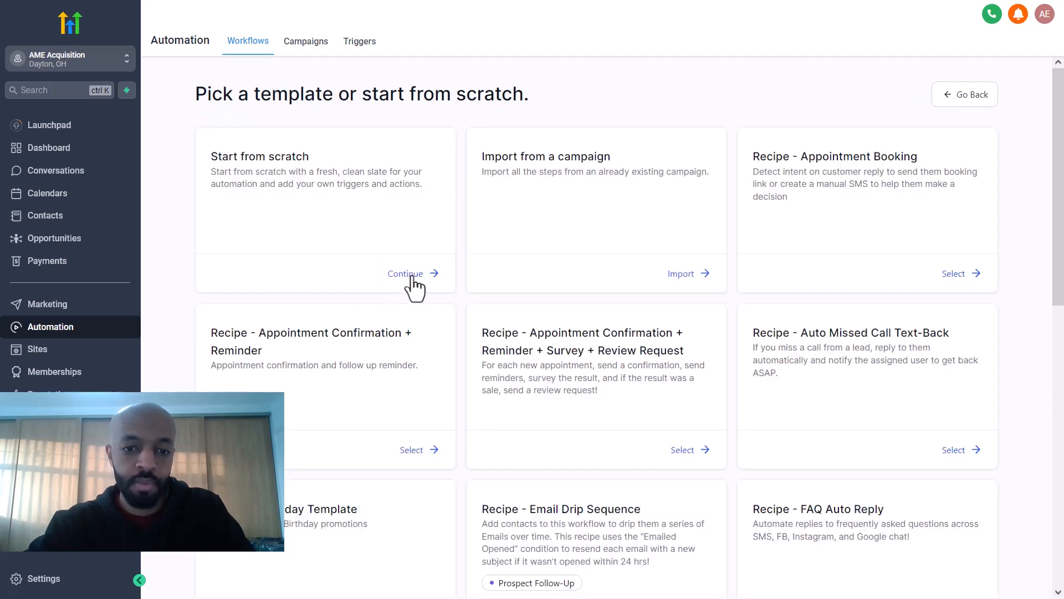
pyautogui.click(410, 280)
pyautogui.click(483, 17)
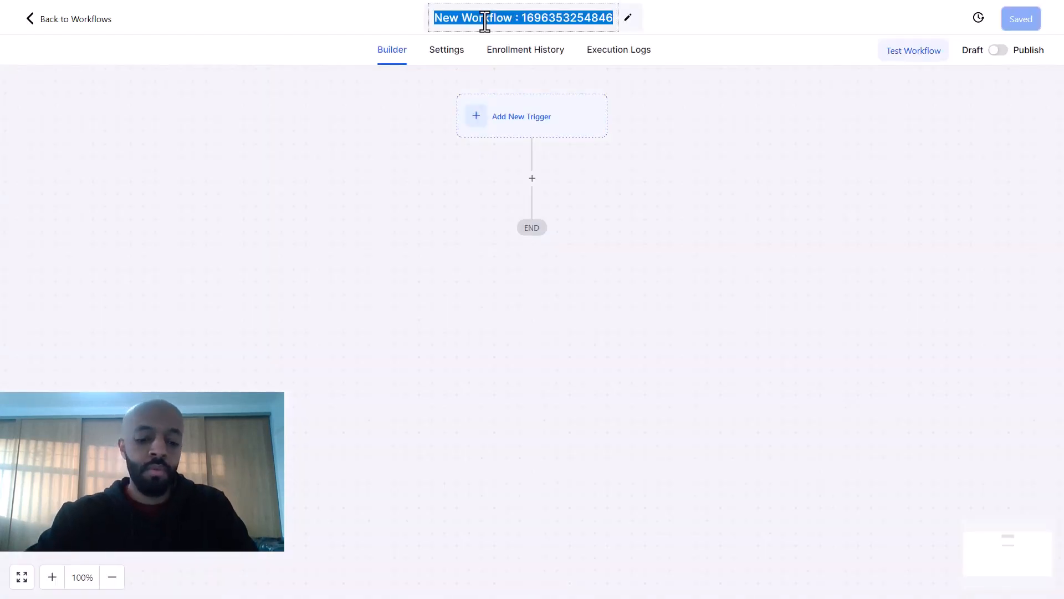
pyautogui.write('Form S')
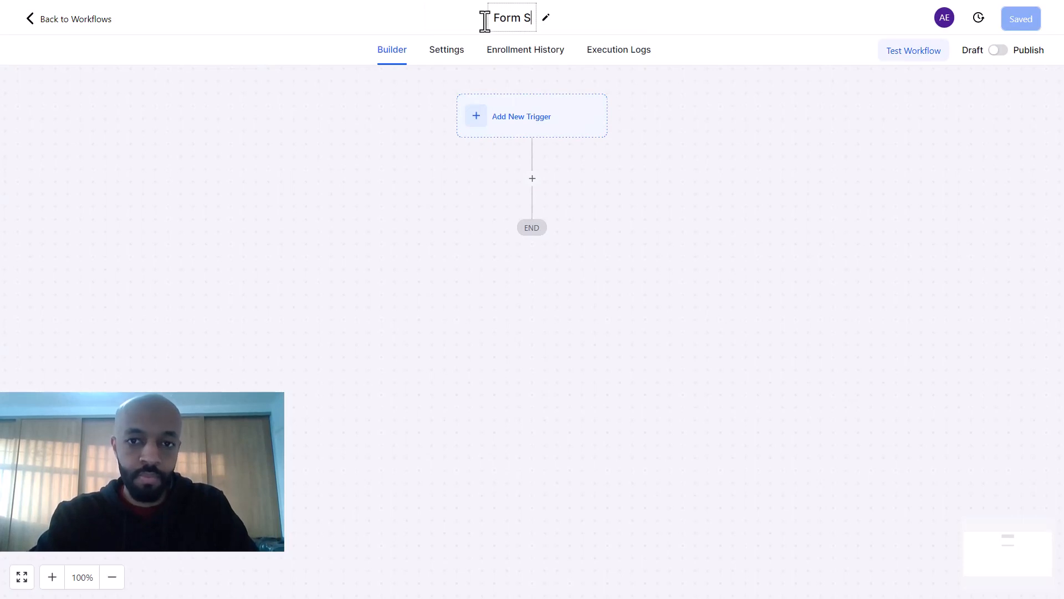
pyautogui.write('ubmission')
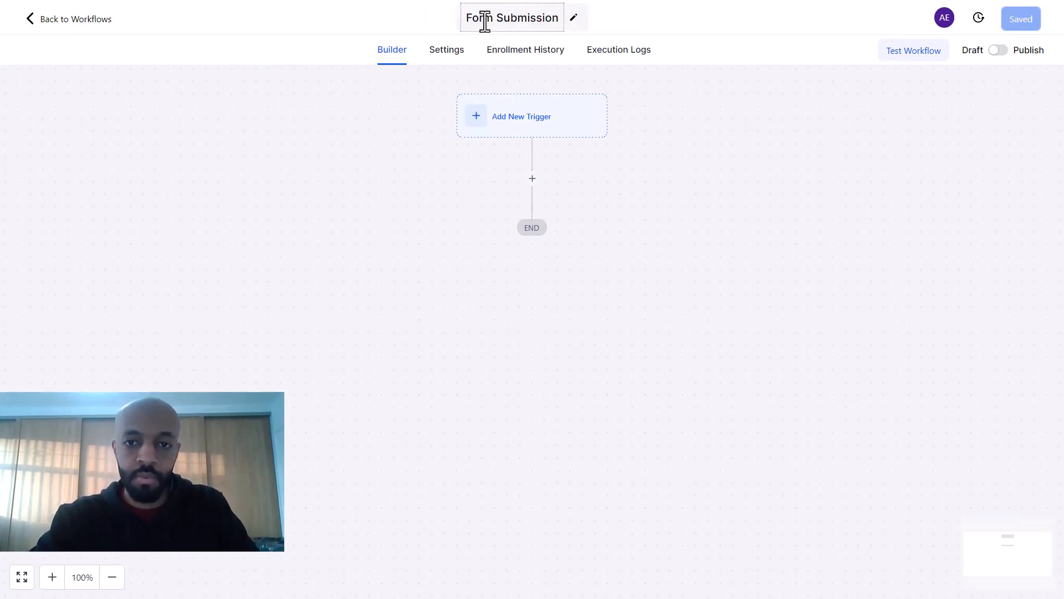
# Step: Add a Form Submitted trigger filtered to Form is Estimate form and save it
pyautogui.click(521, 128)
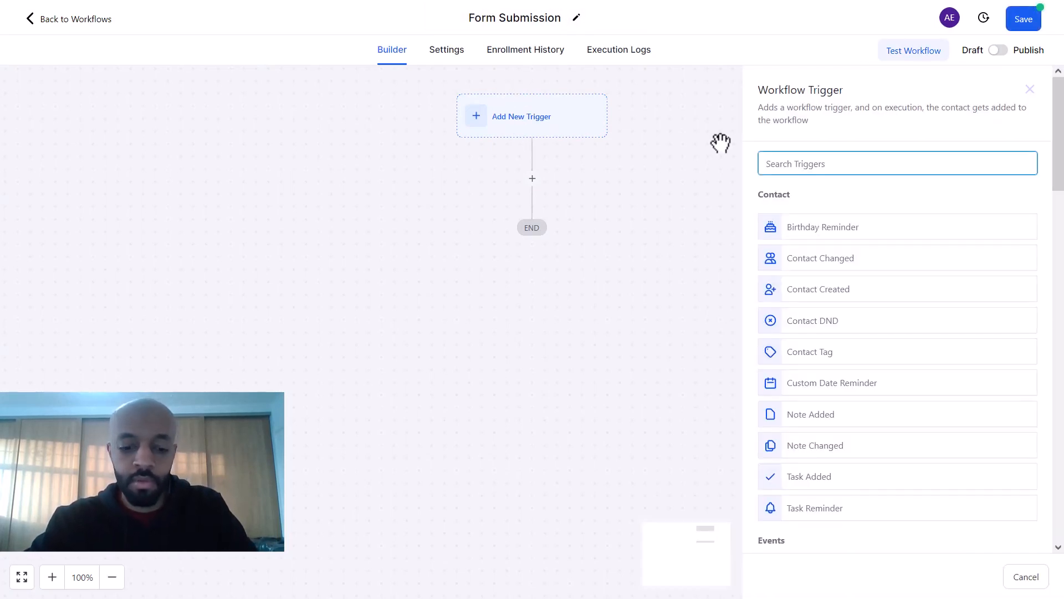
pyautogui.write('form')
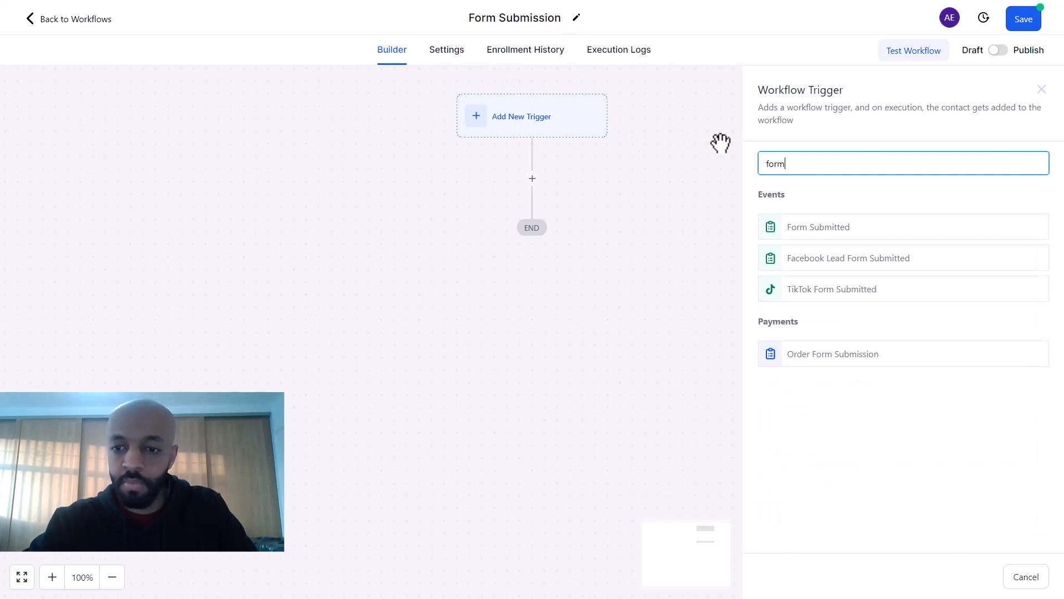
pyautogui.click(802, 233)
pyautogui.click(549, 284)
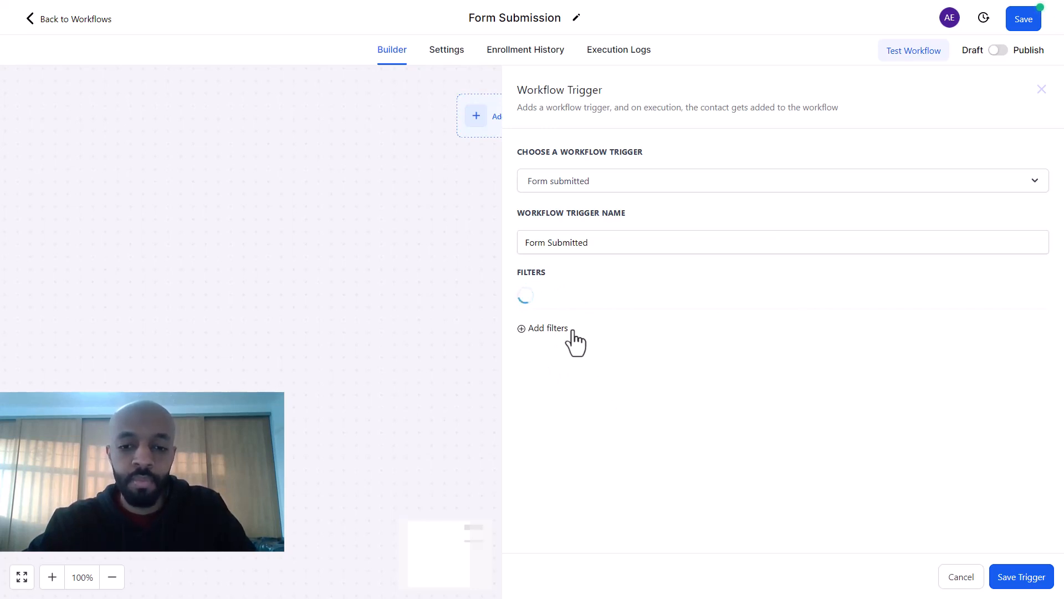
pyautogui.click(634, 305)
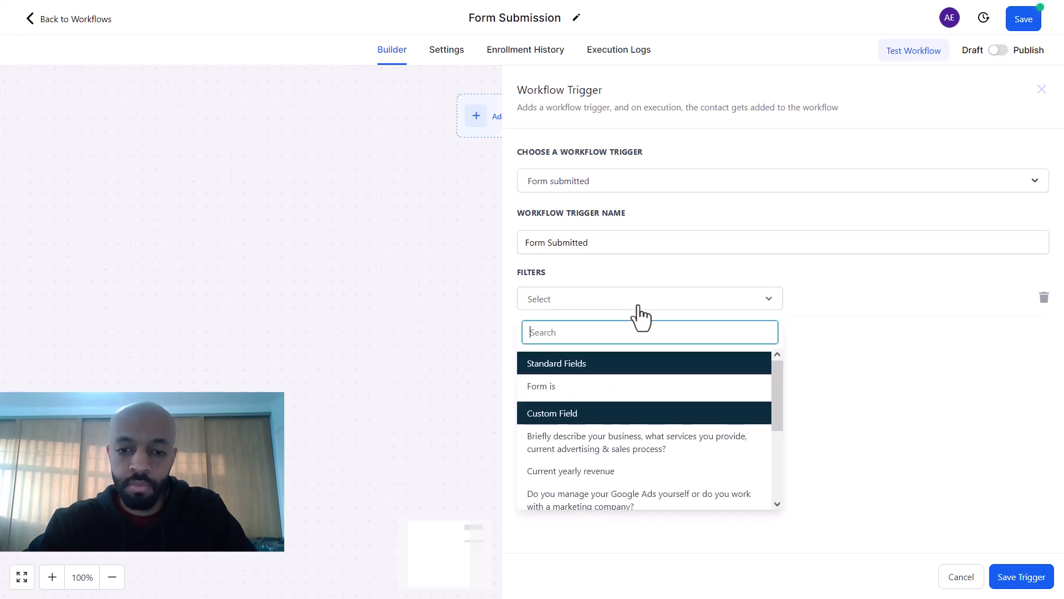
pyautogui.click(557, 387)
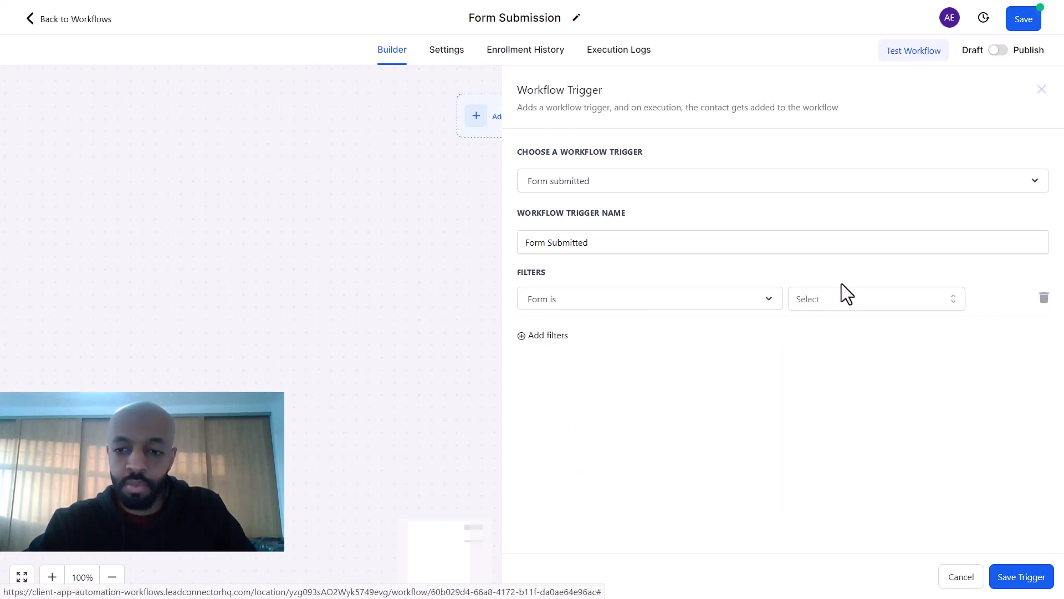
pyautogui.click(839, 298)
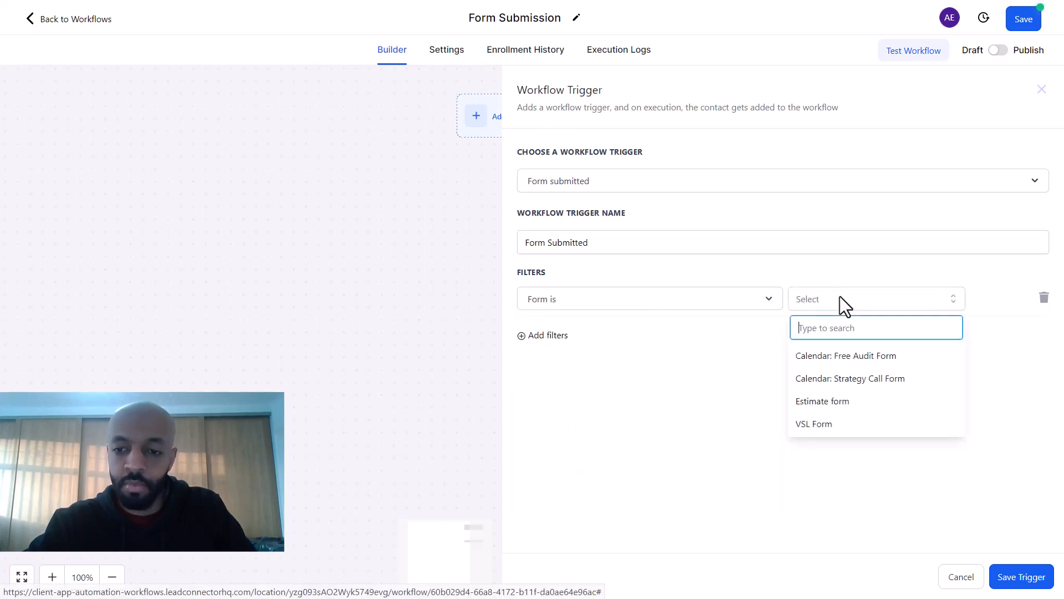
pyautogui.click(827, 403)
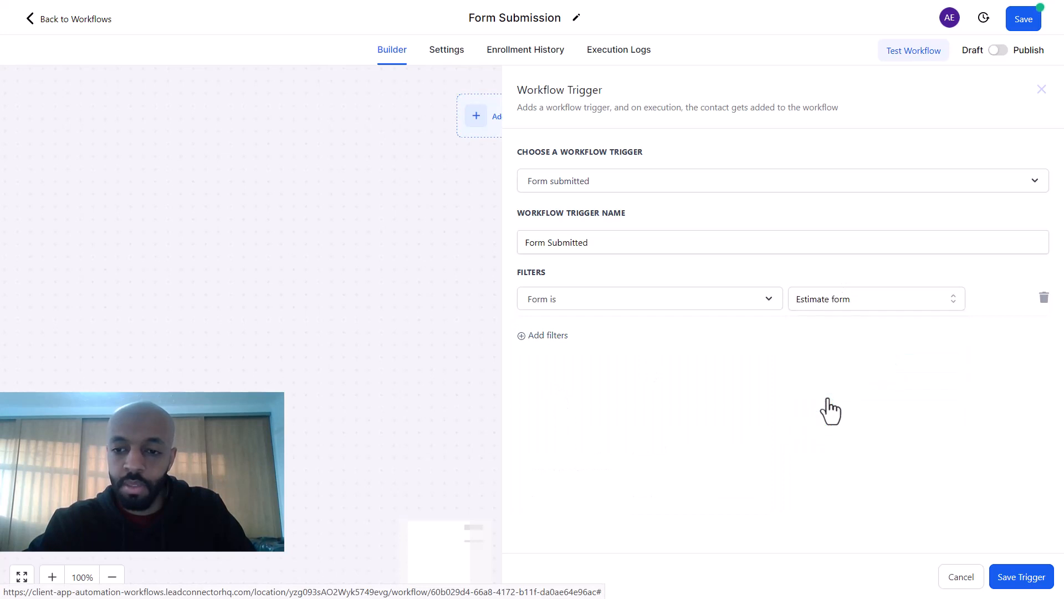
pyautogui.click(1019, 577)
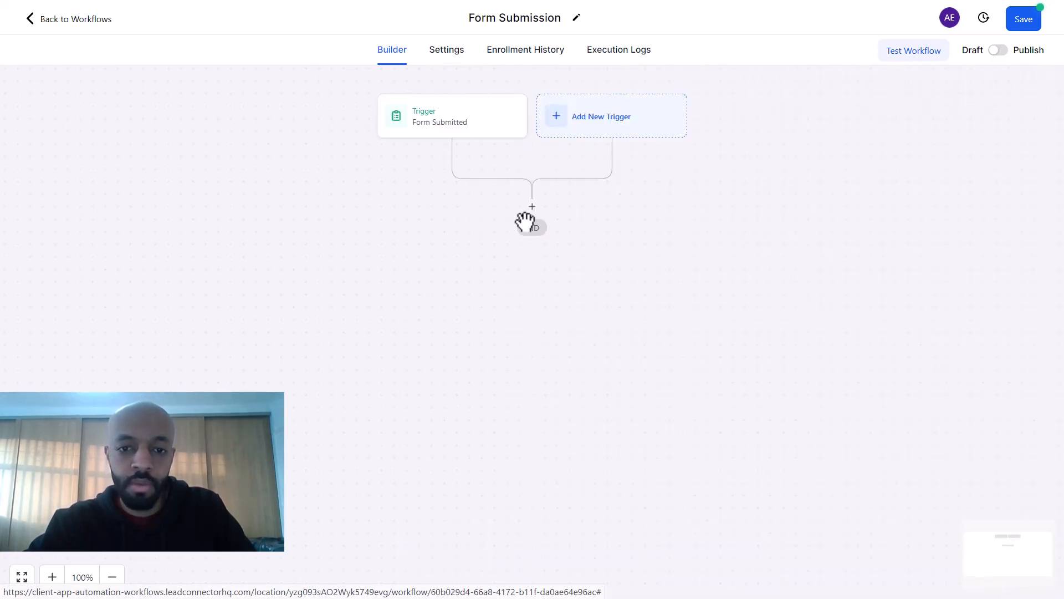
# Step: Add an Add To Google Adwords action using the 'Form submissions' conversion
pyautogui.click(532, 207)
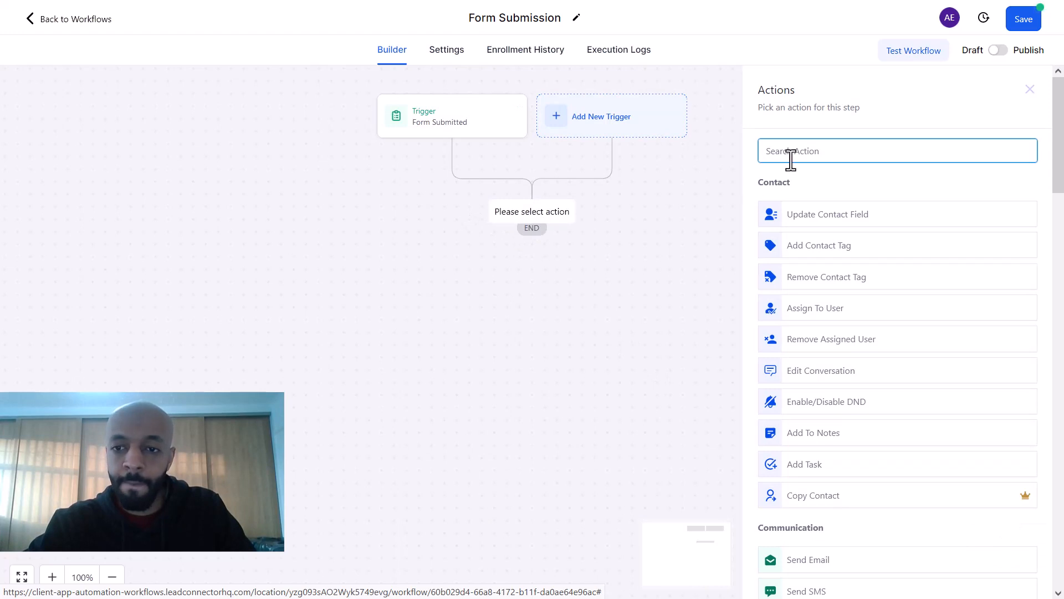
pyautogui.write('add')
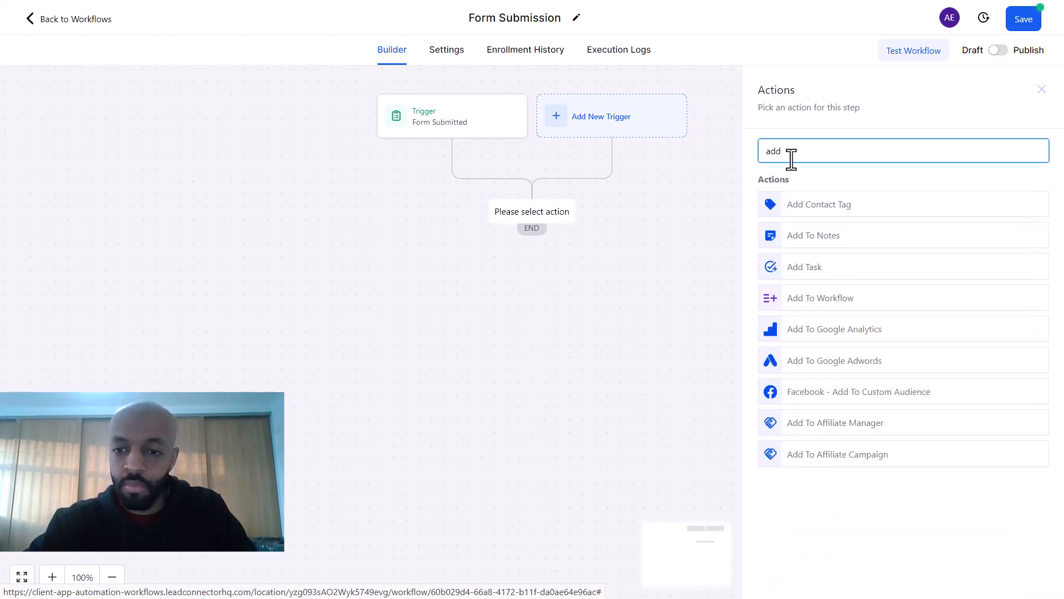
pyautogui.click(826, 365)
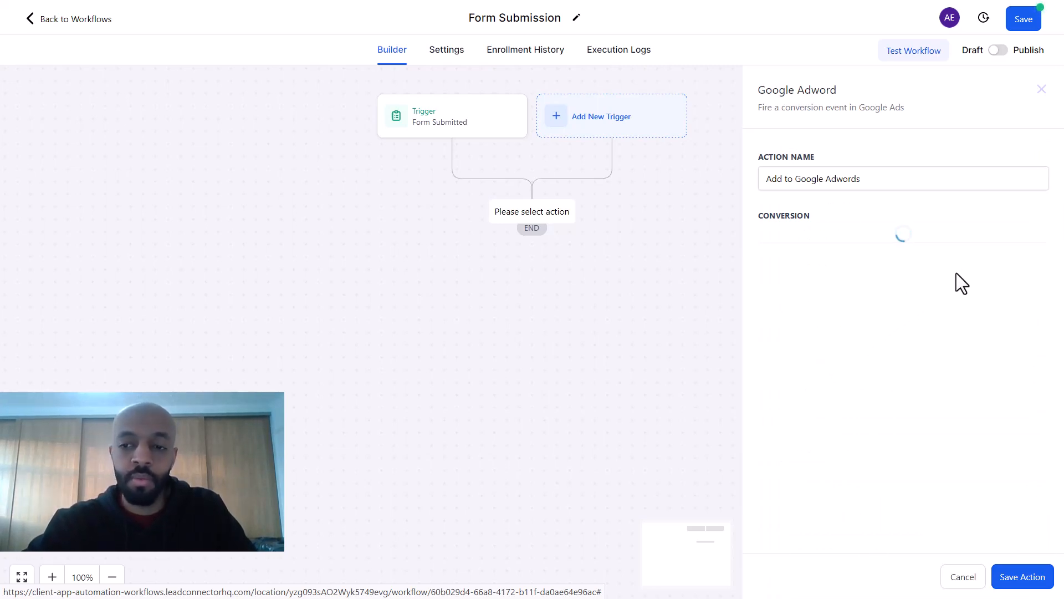
pyautogui.click(954, 242)
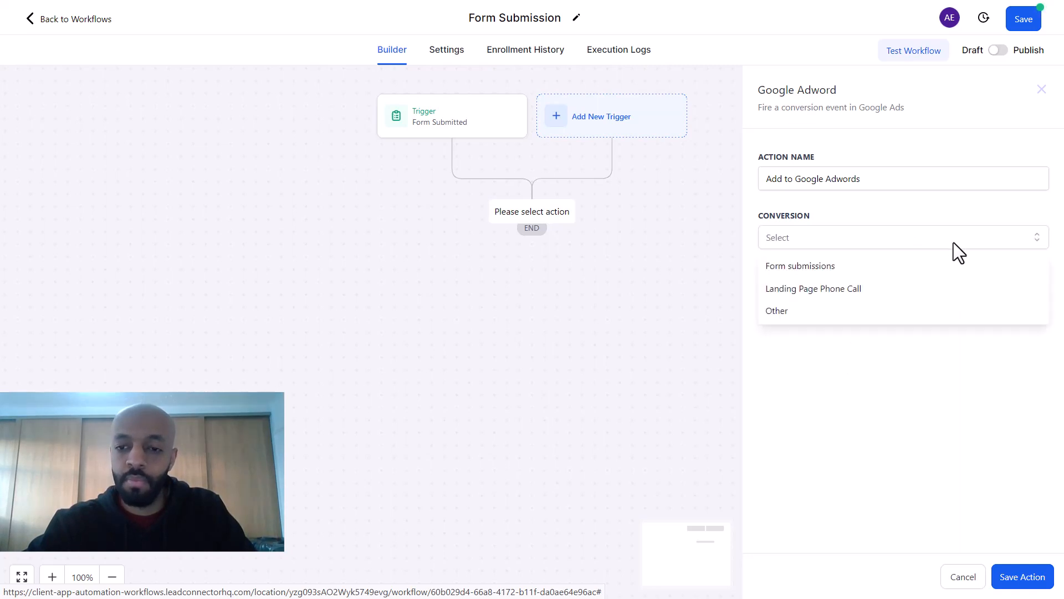
pyautogui.click(846, 270)
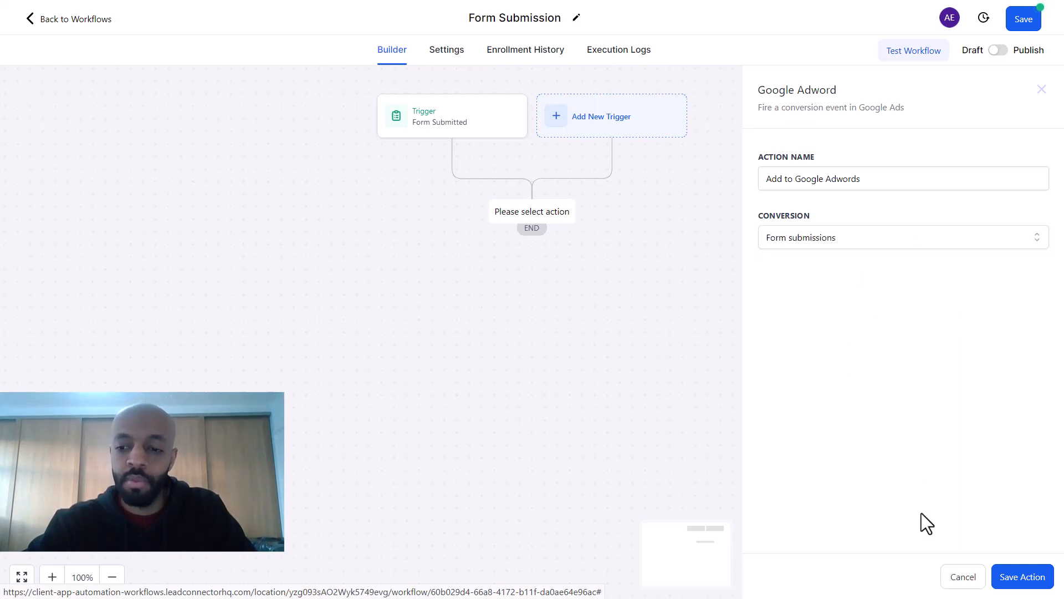
pyautogui.click(1023, 577)
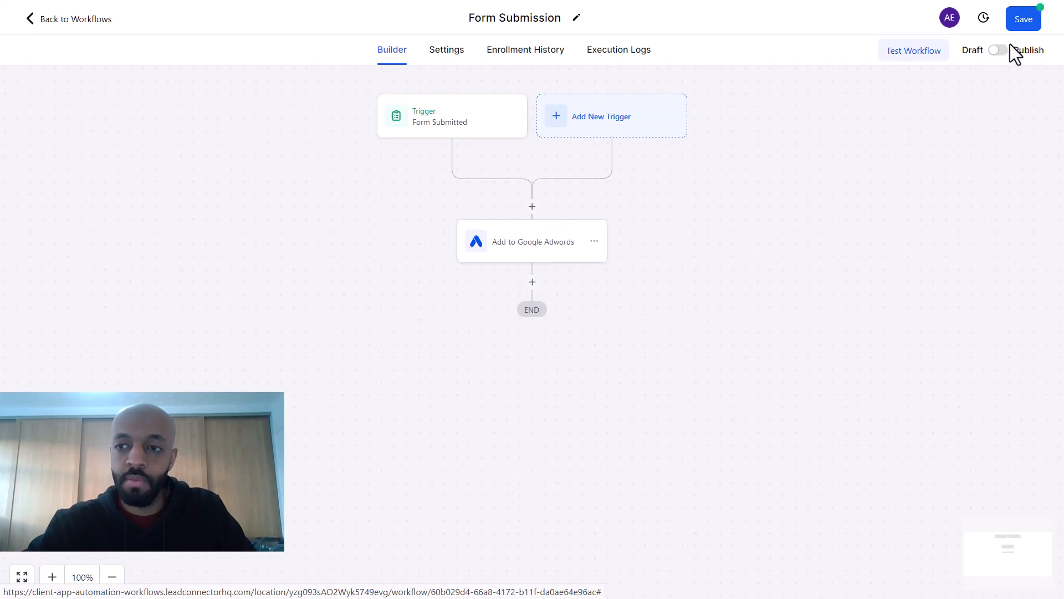
# Step: Publish and save the Form Submission workflow, then return to the workflow list
pyautogui.click(1018, 22)
pyautogui.click(998, 50)
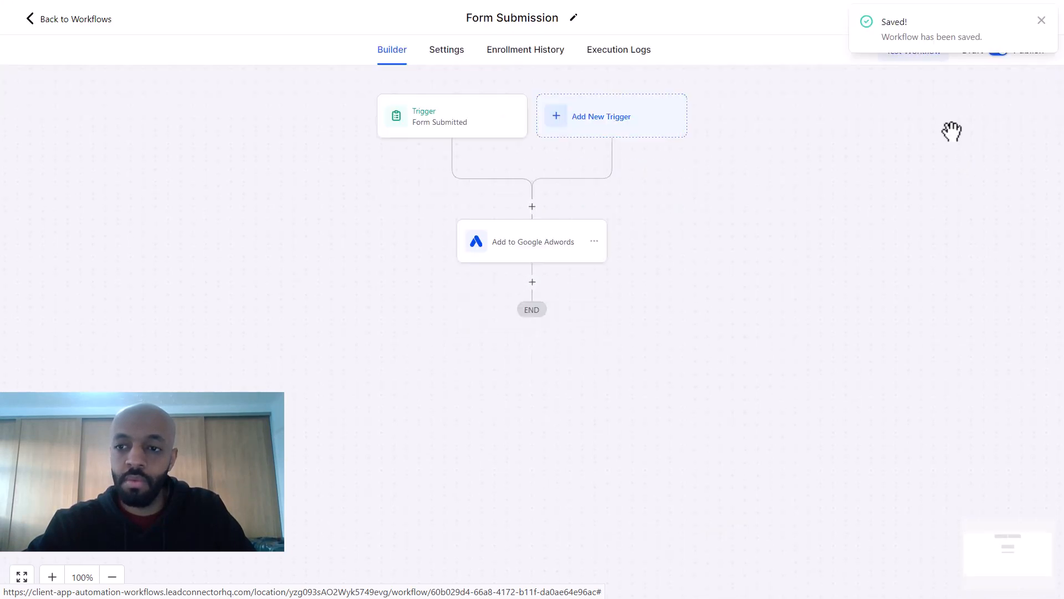
pyautogui.click(1041, 21)
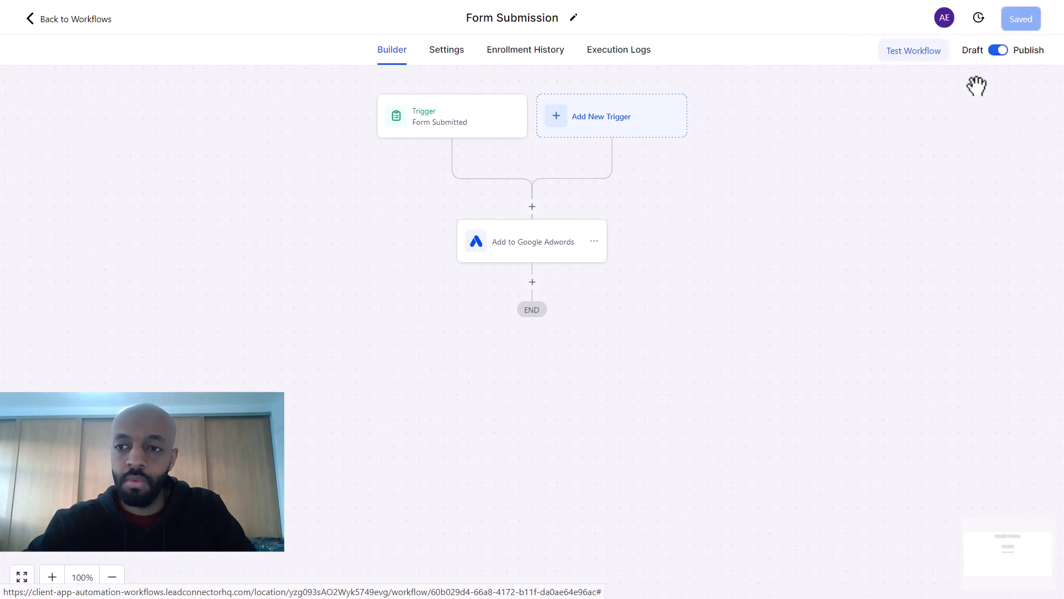
pyautogui.click(999, 51)
pyautogui.click(998, 51)
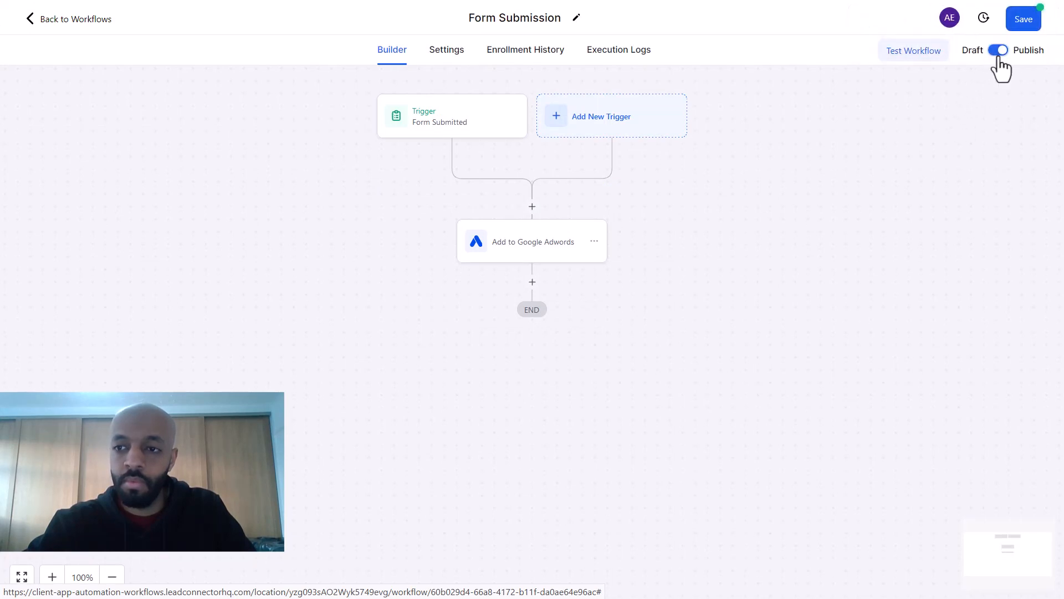
pyautogui.click(1024, 20)
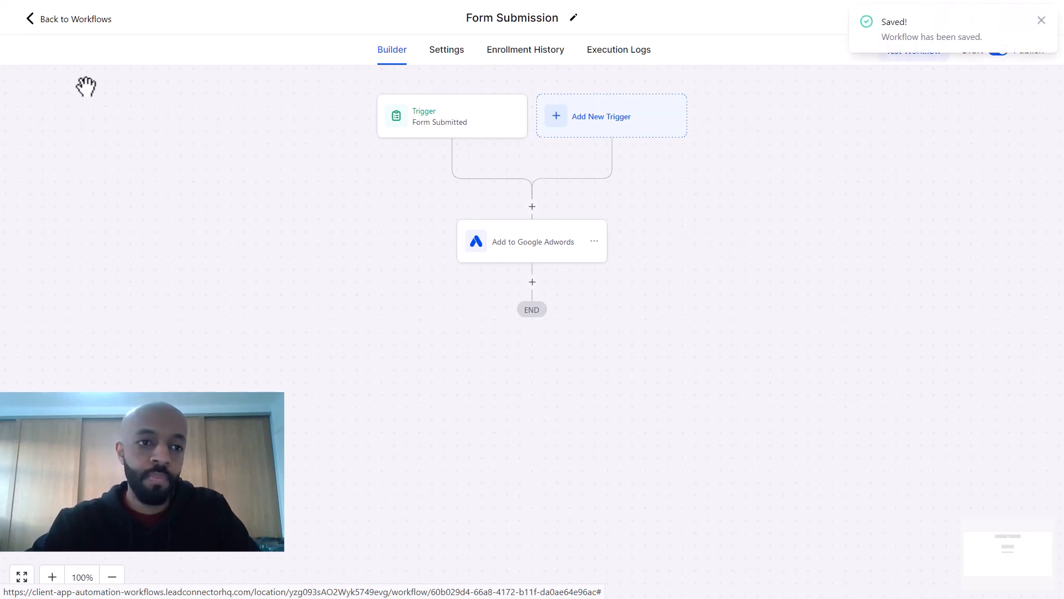
pyautogui.click(76, 22)
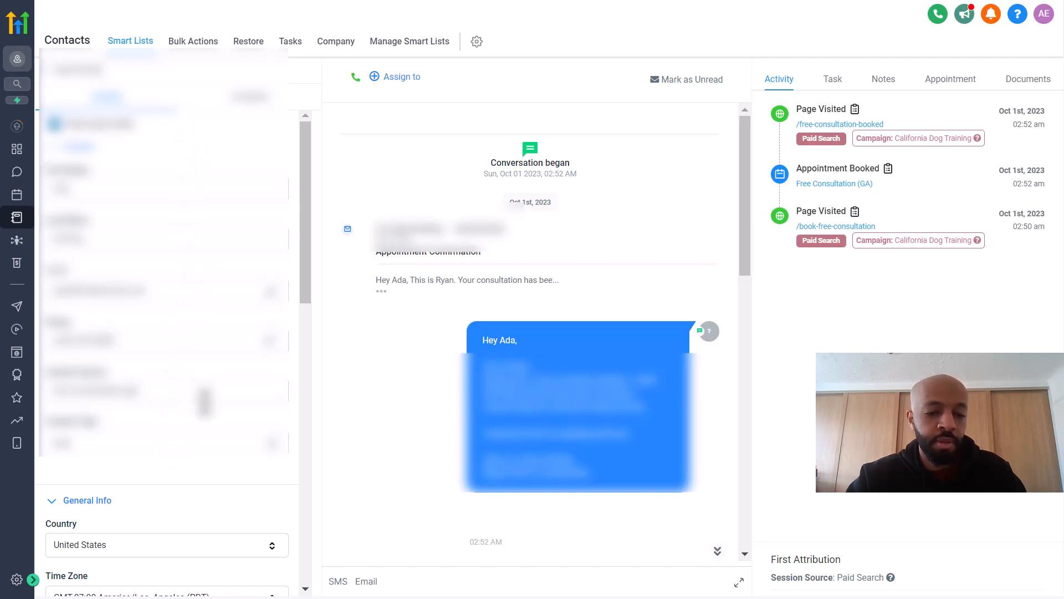
# Step: Show the /book-free-consultation visit details with its gclid, utm_term and google-ads source
pyautogui.scroll(-3, 205, 400)
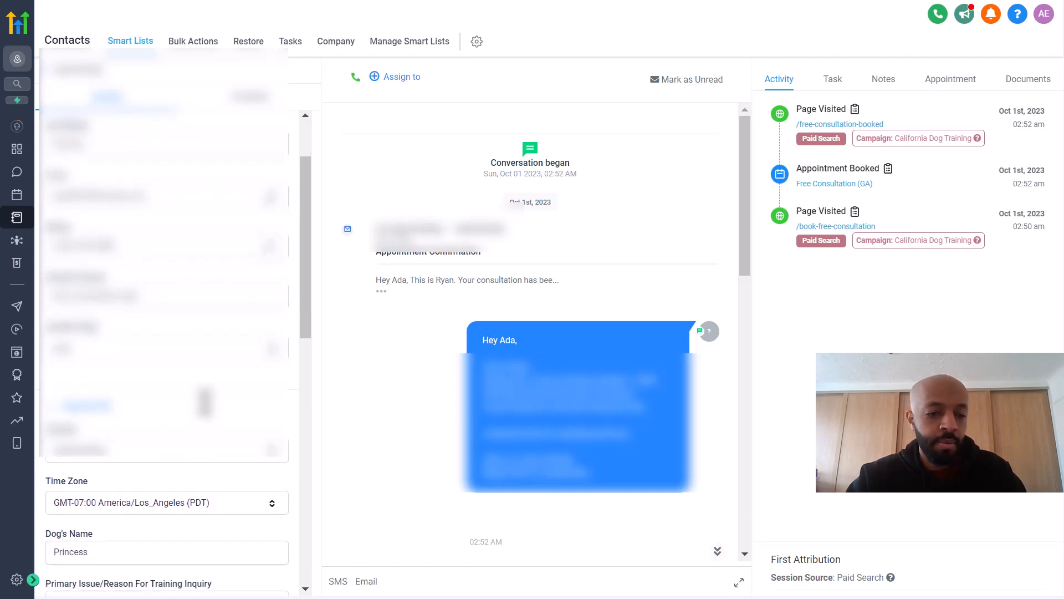
pyautogui.scroll(-3, 205, 400)
pyautogui.scroll(4, 205, 400)
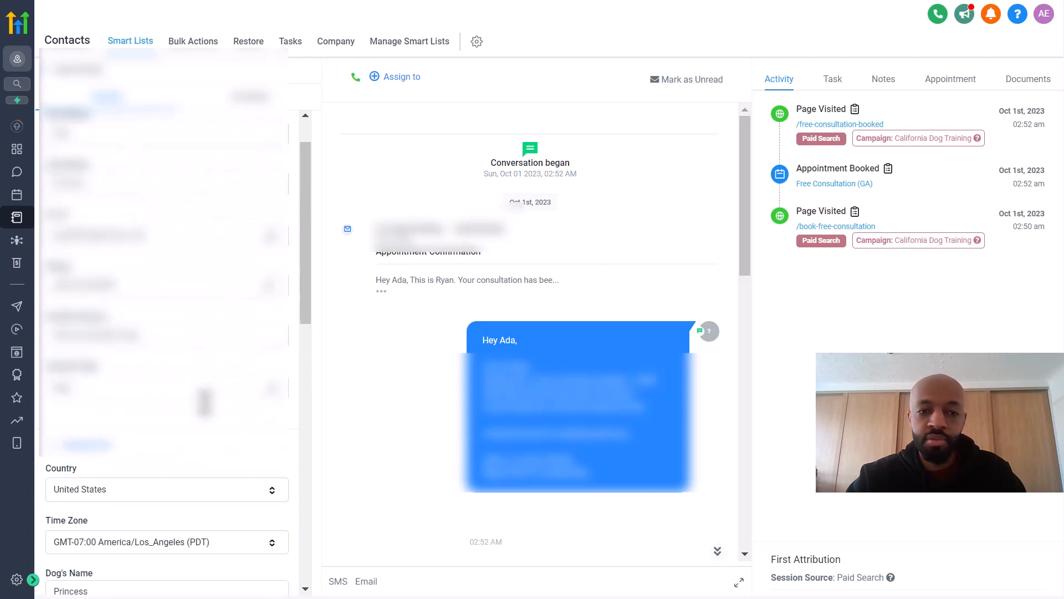
pyautogui.scroll(1, 205, 402)
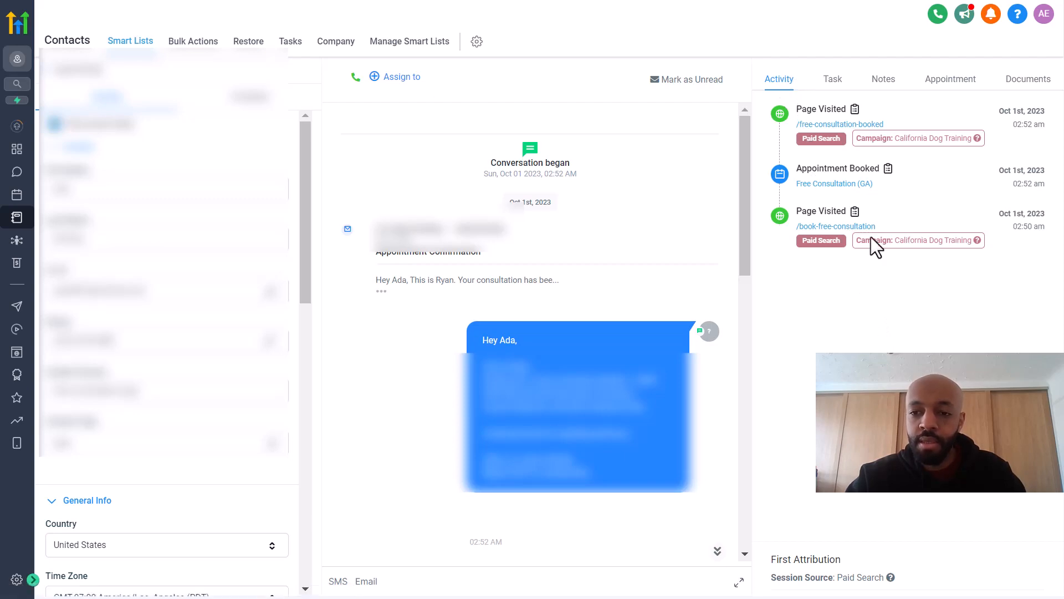
pyautogui.click(855, 212)
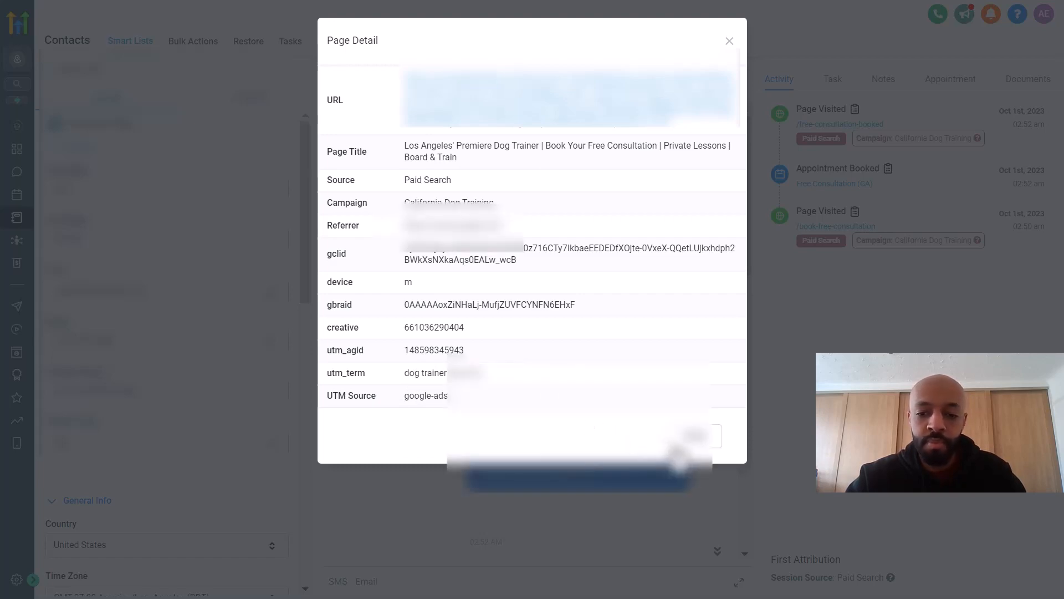
# Step: Close the page detail and review the Appointment Booked form submission details
pyautogui.click(695, 435)
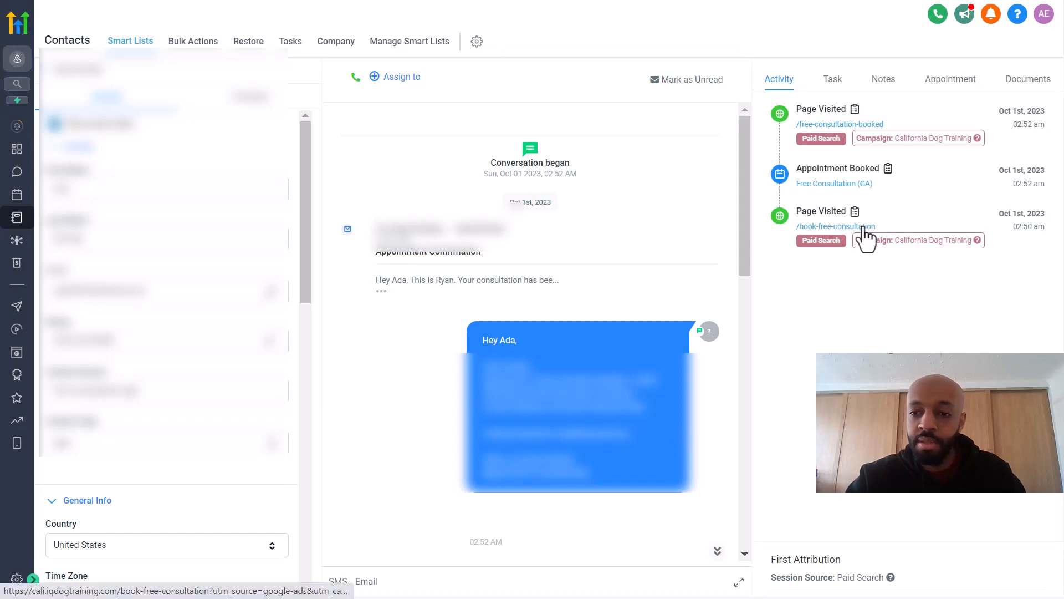
pyautogui.click(888, 170)
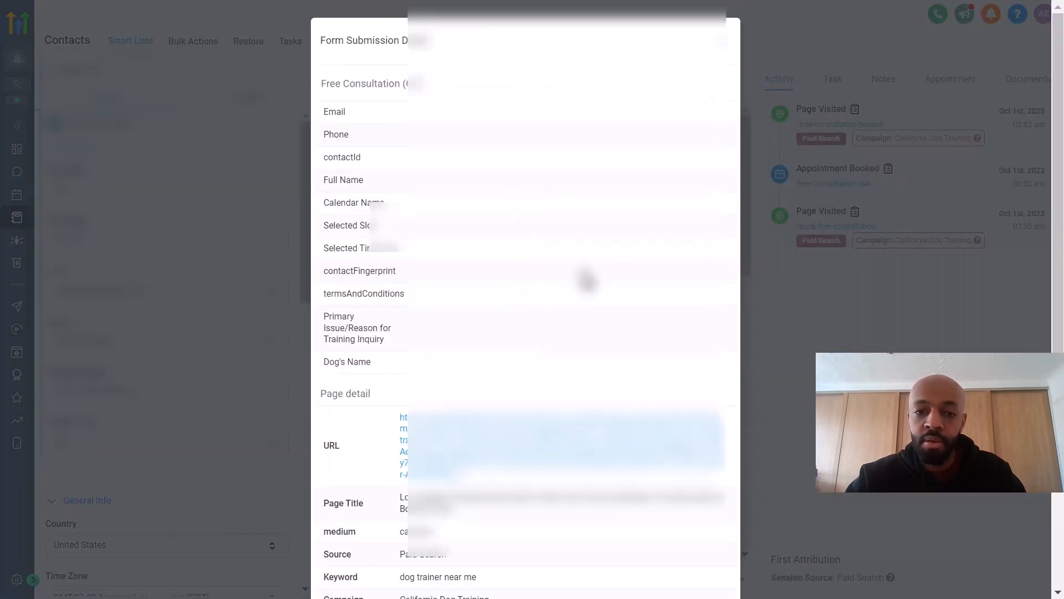
pyautogui.scroll(-1, 561, 268)
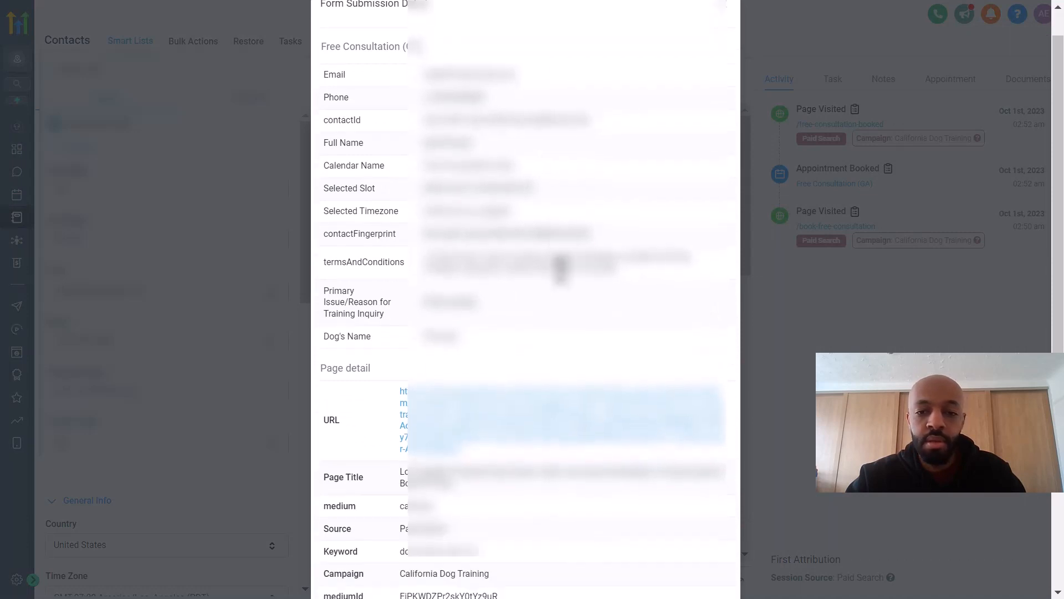
pyautogui.scroll(-3, 561, 269)
pyautogui.scroll(2, 588, 299)
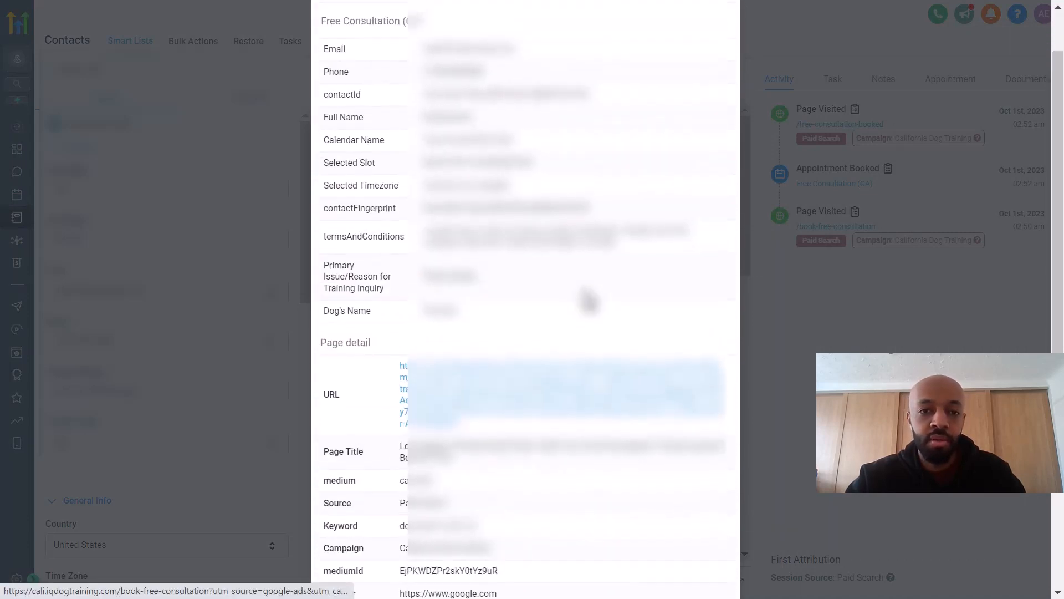
pyautogui.scroll(2, 588, 301)
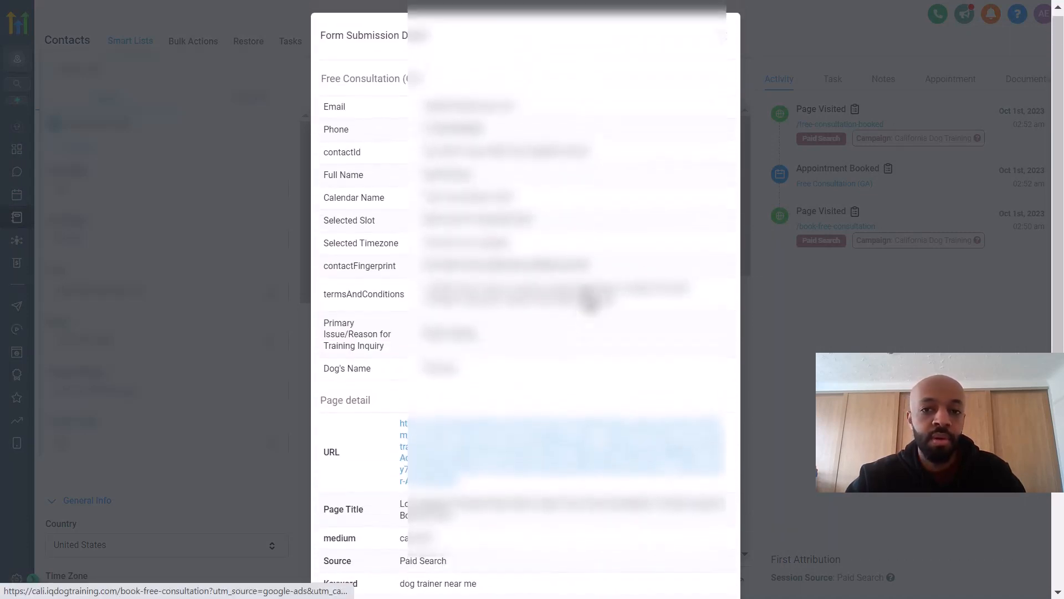
pyautogui.click(724, 64)
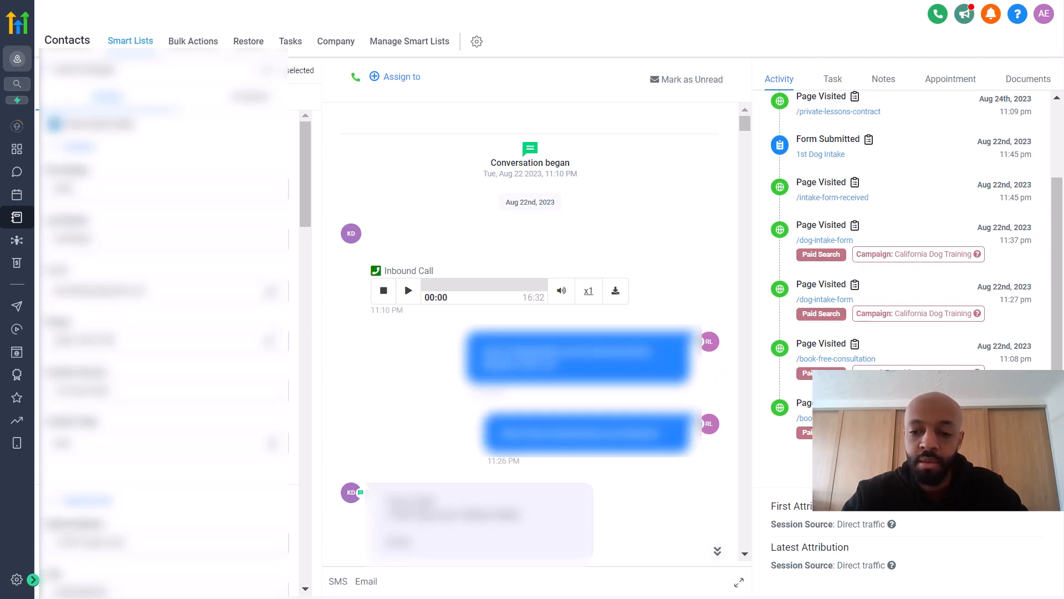
# Step: View and close this contact's paid-search Page Visited details
pyautogui.click(855, 403)
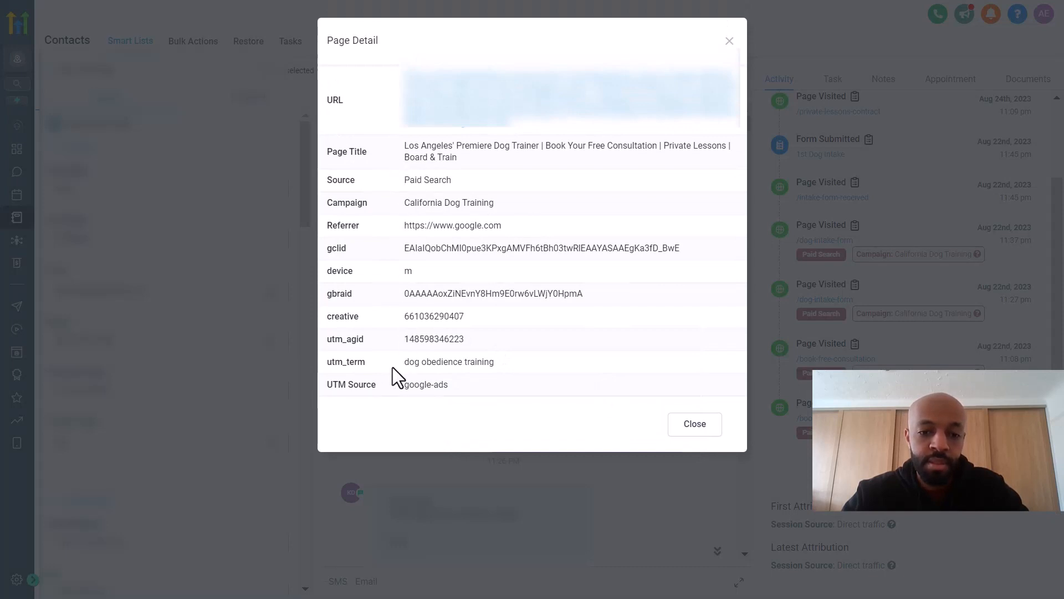
pyautogui.click(693, 436)
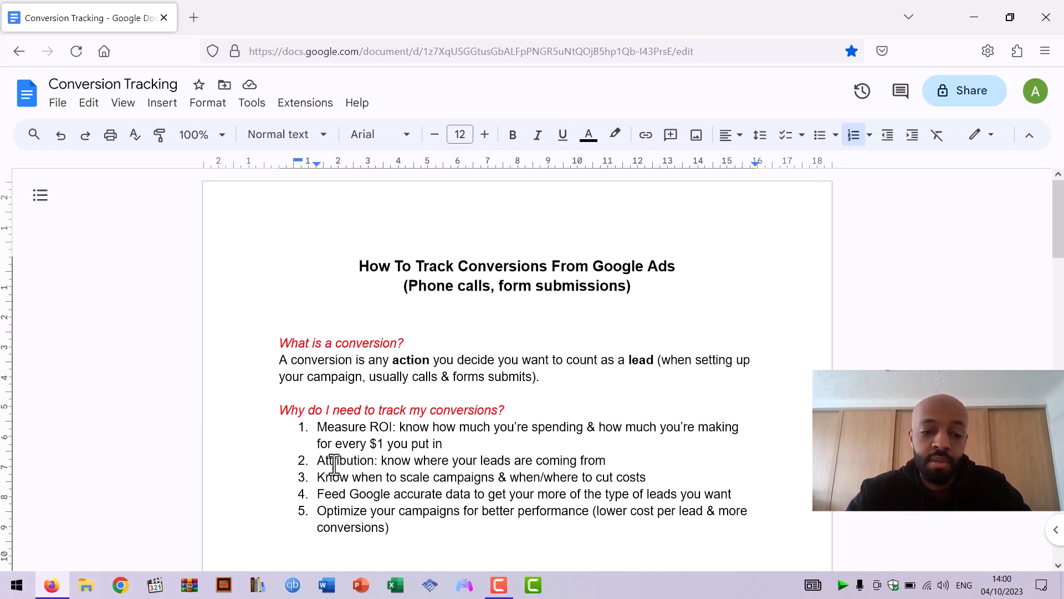
pyautogui.tripleClick(344, 495)
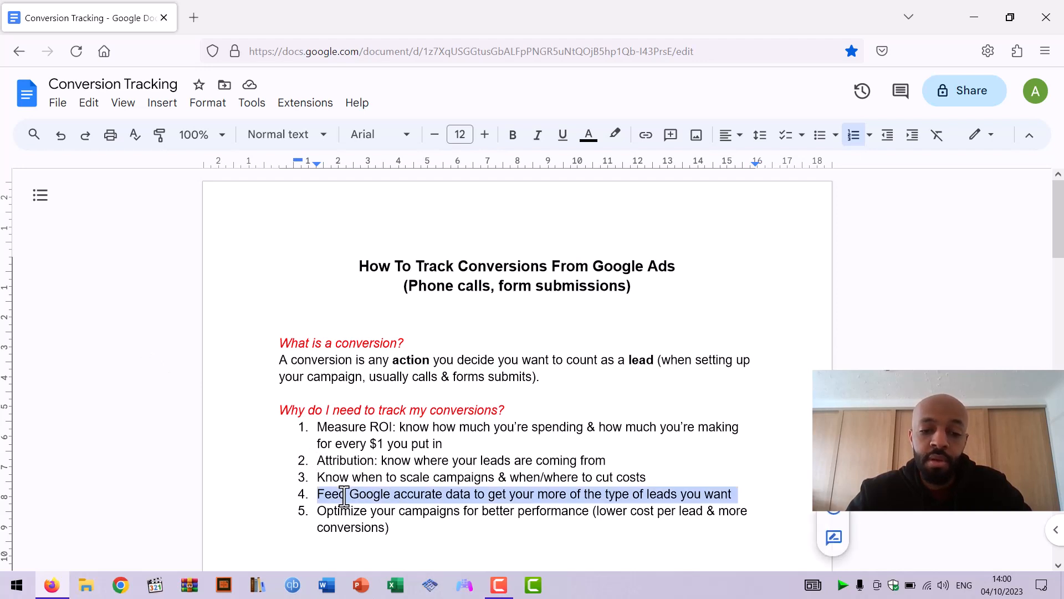
pyautogui.click(258, 494)
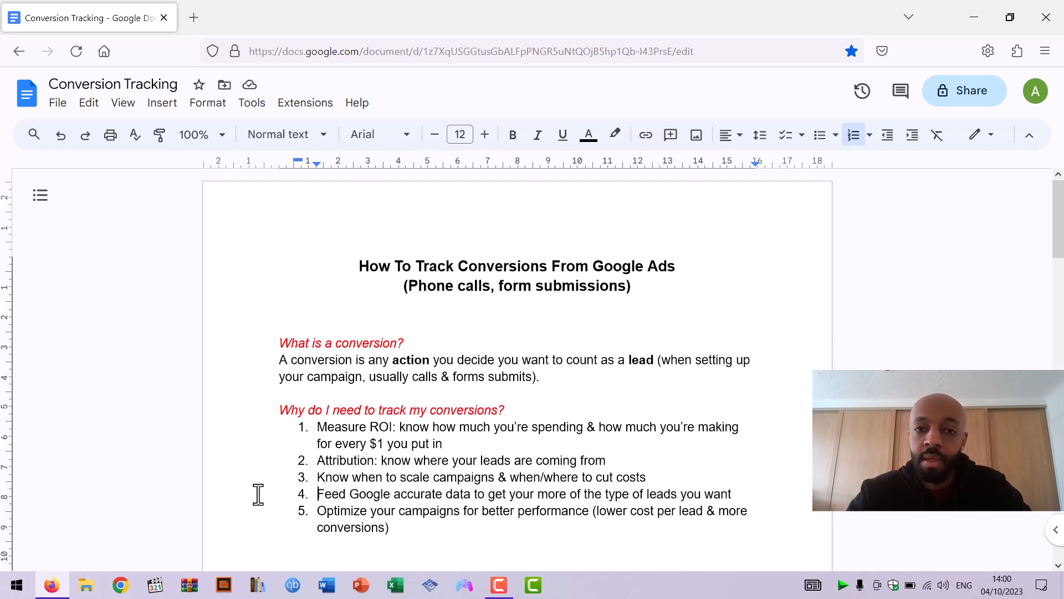
pyautogui.moveTo(599, 513); pyautogui.dragTo(695, 512)
pyautogui.click(613, 495)
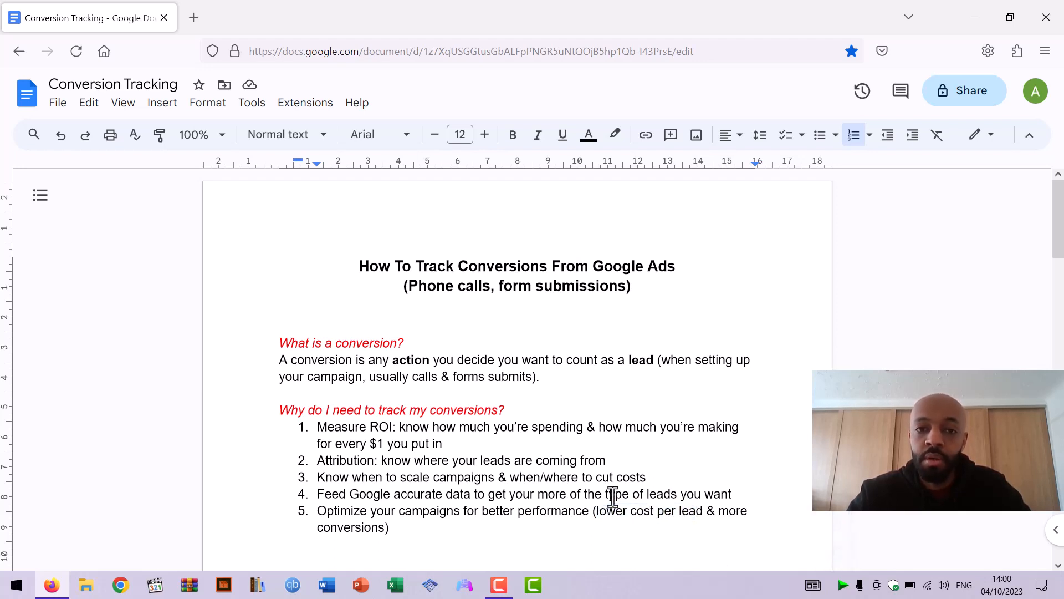